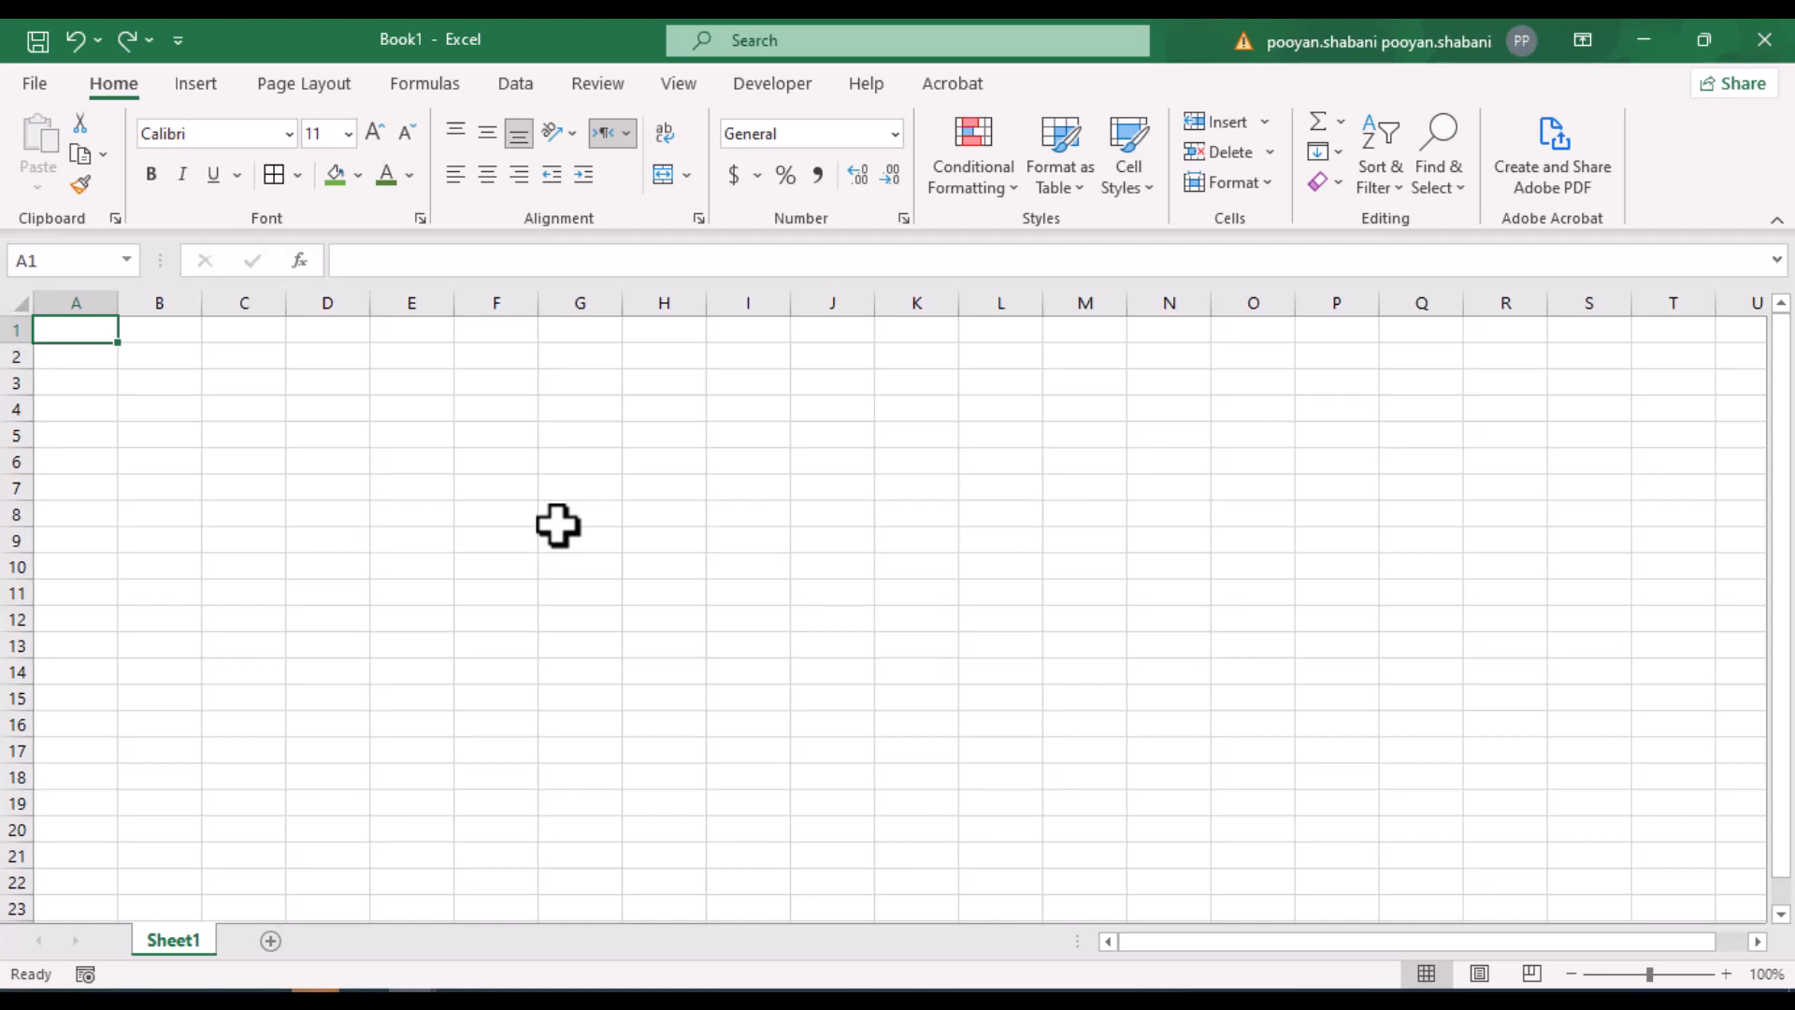
Add a new worksheet to the workbook and name it Date
{"action": "left_click", "coordinate": [279, 944]}
{"action": "double_click", "coordinate": [277, 944]}
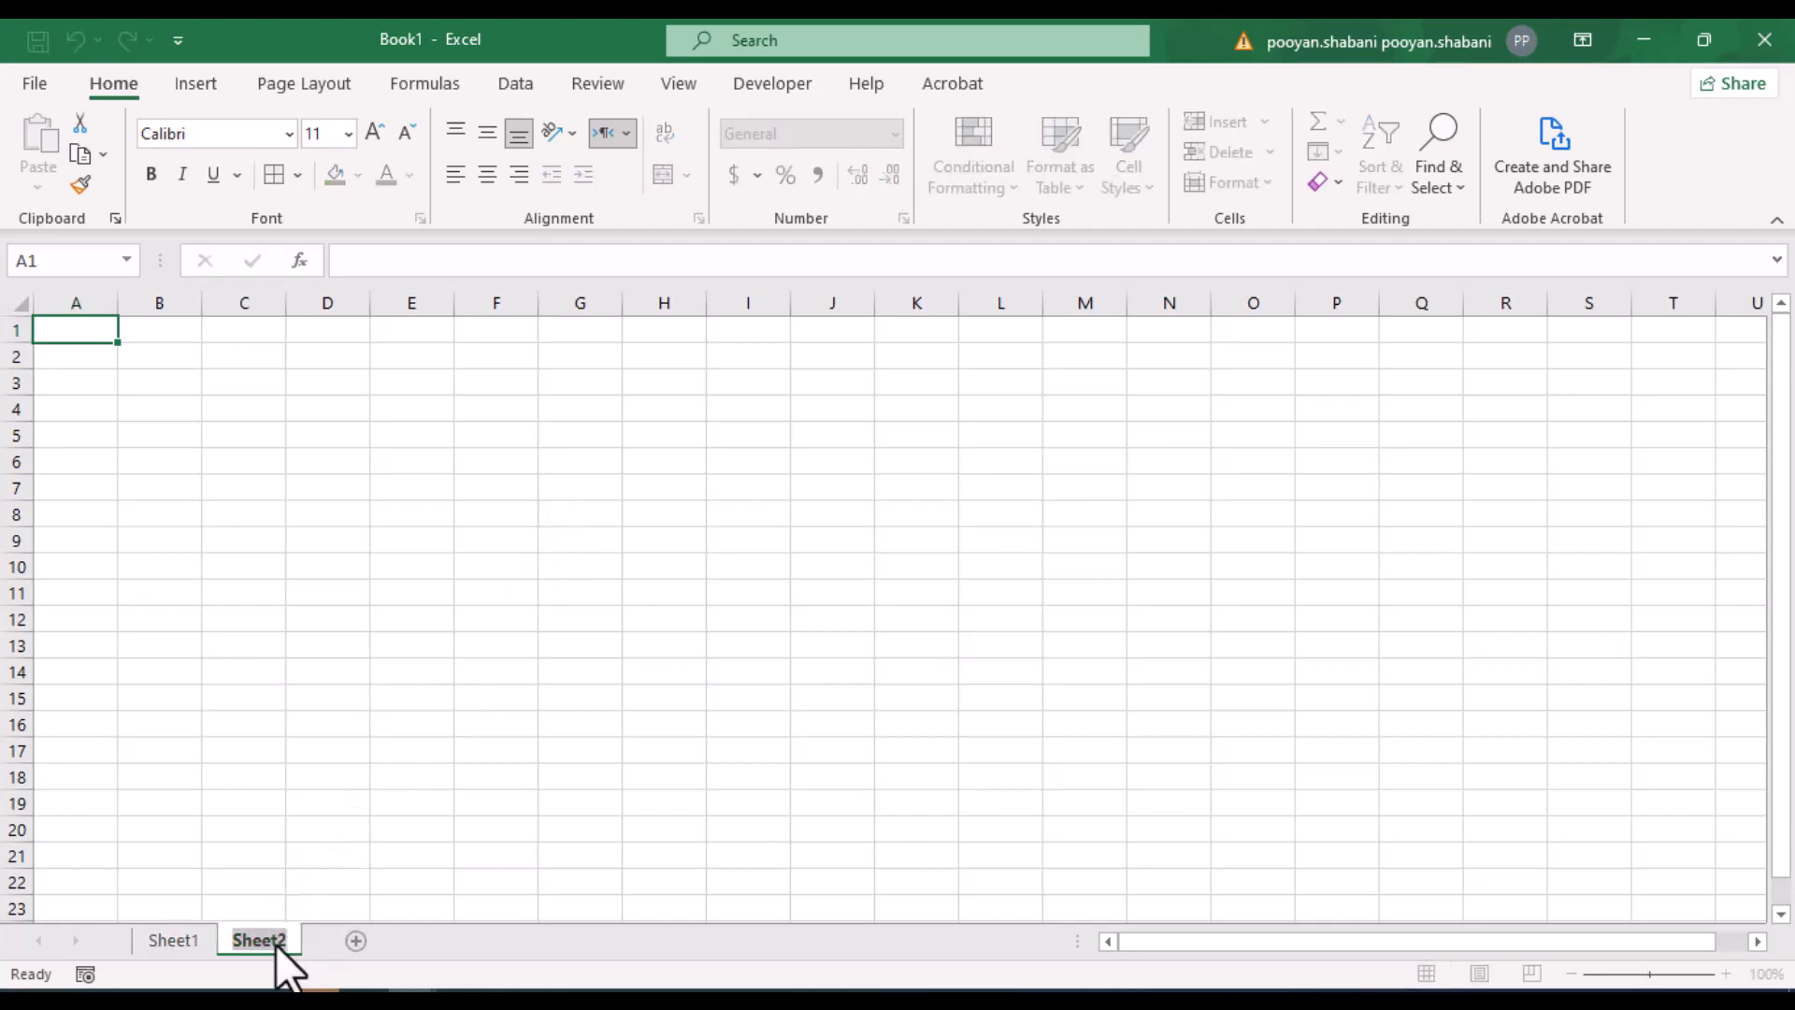
{"action": "type", "text": "Date"}
{"action": "key", "text": "Return"}
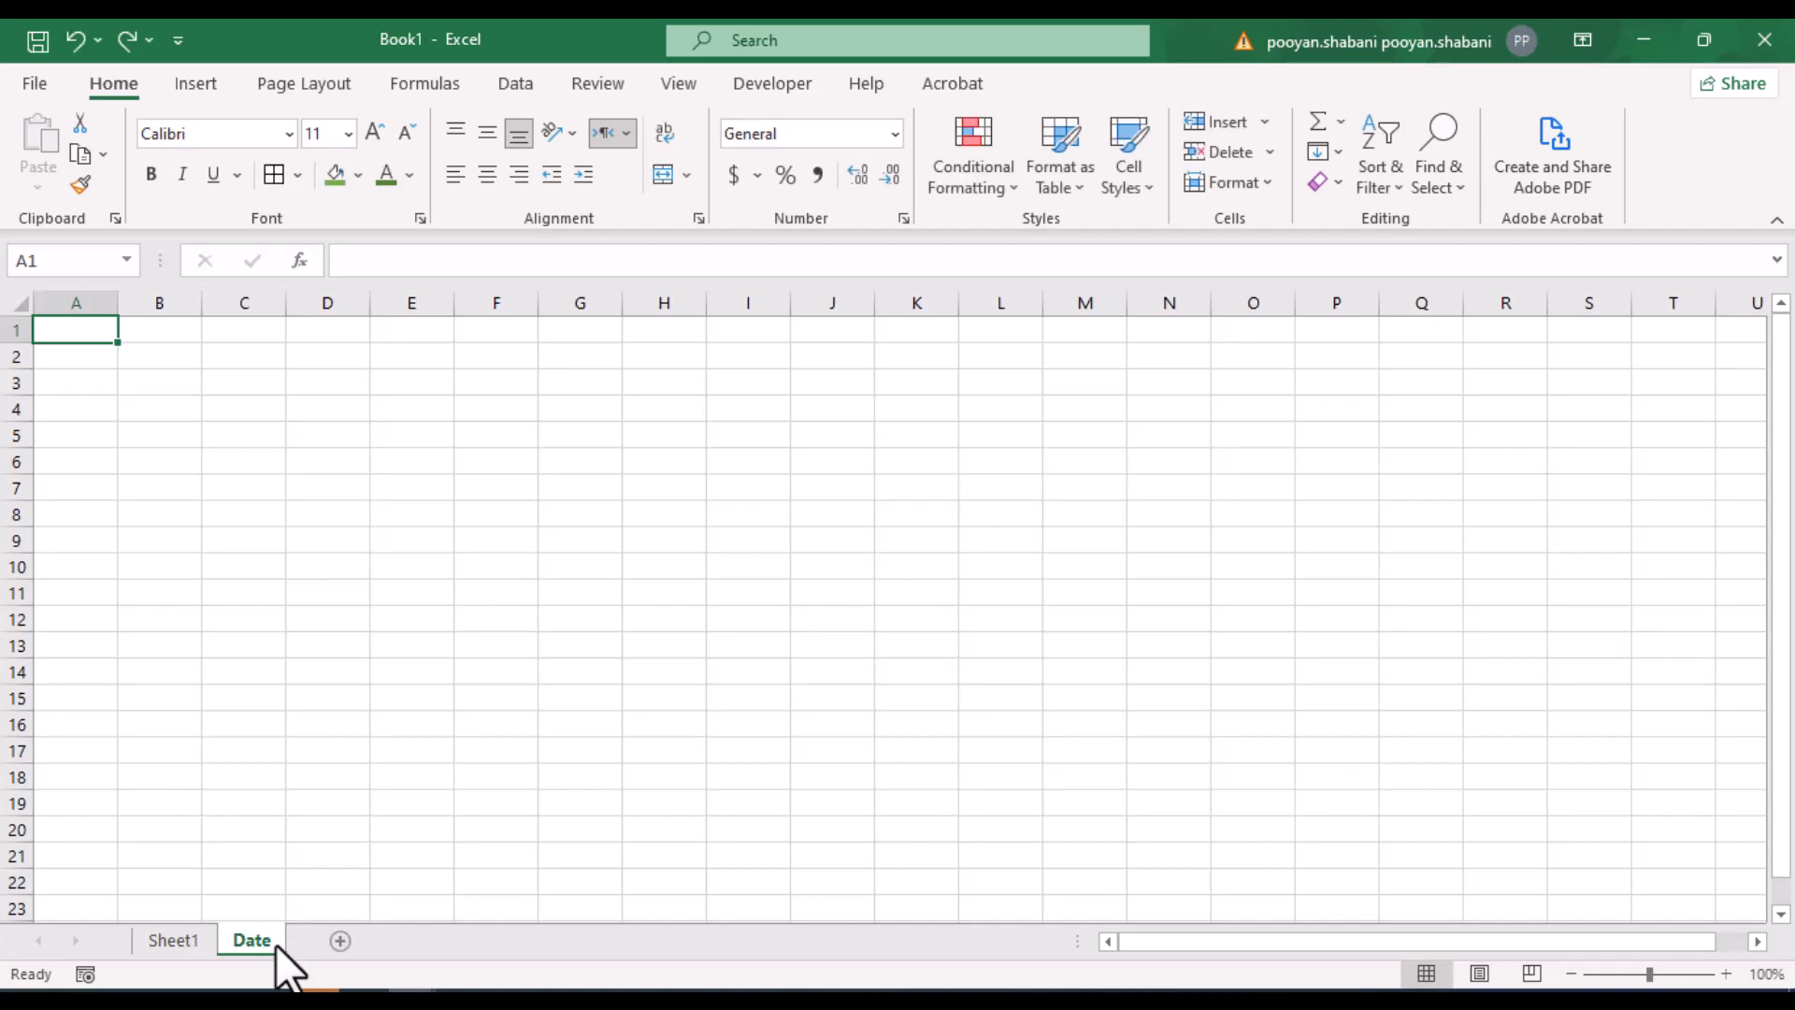
Fill cells A1 to A31 of the Date sheet with a number series from 1 to 31
{"action": "type", "text": "1"}
{"action": "key", "text": "Return"}
{"action": "left_click", "coordinate": [89, 329]}
{"action": "left_click_drag", "start_coordinate": [119, 346], "coordinate": [83, 839]}
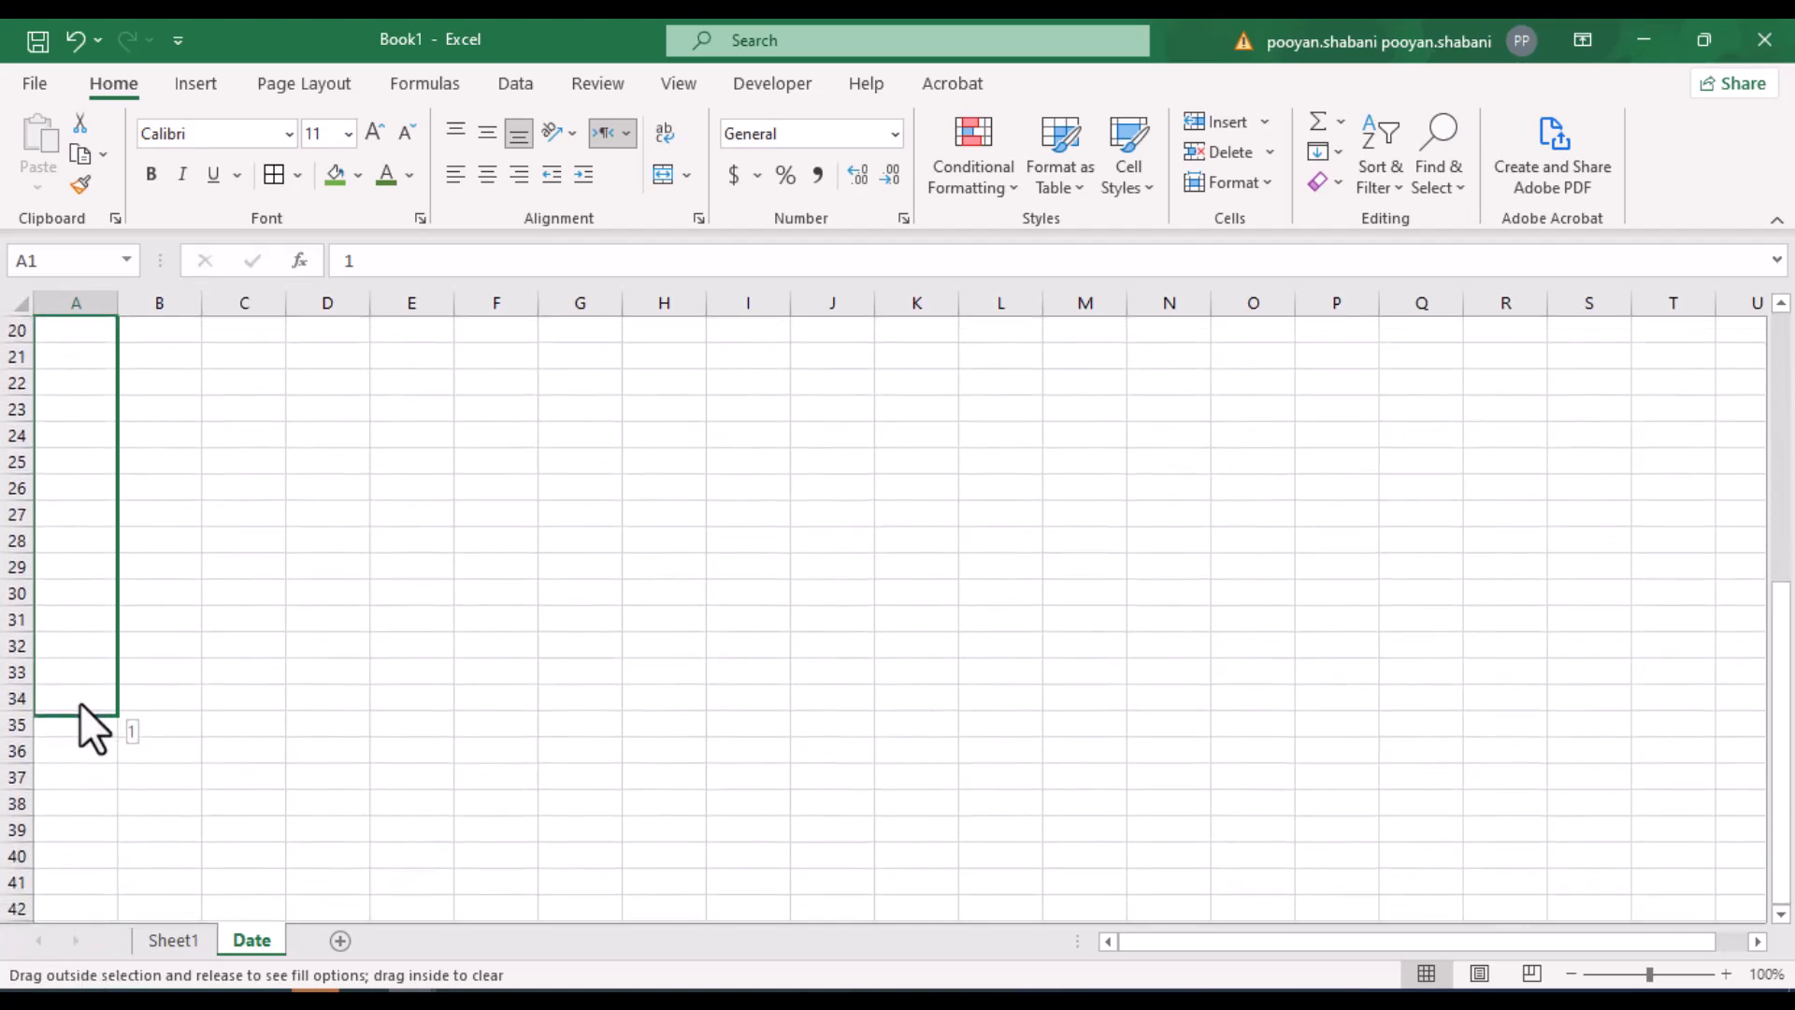
{"action": "left_click_drag", "start_coordinate": [80, 634], "coordinate": [83, 624]}
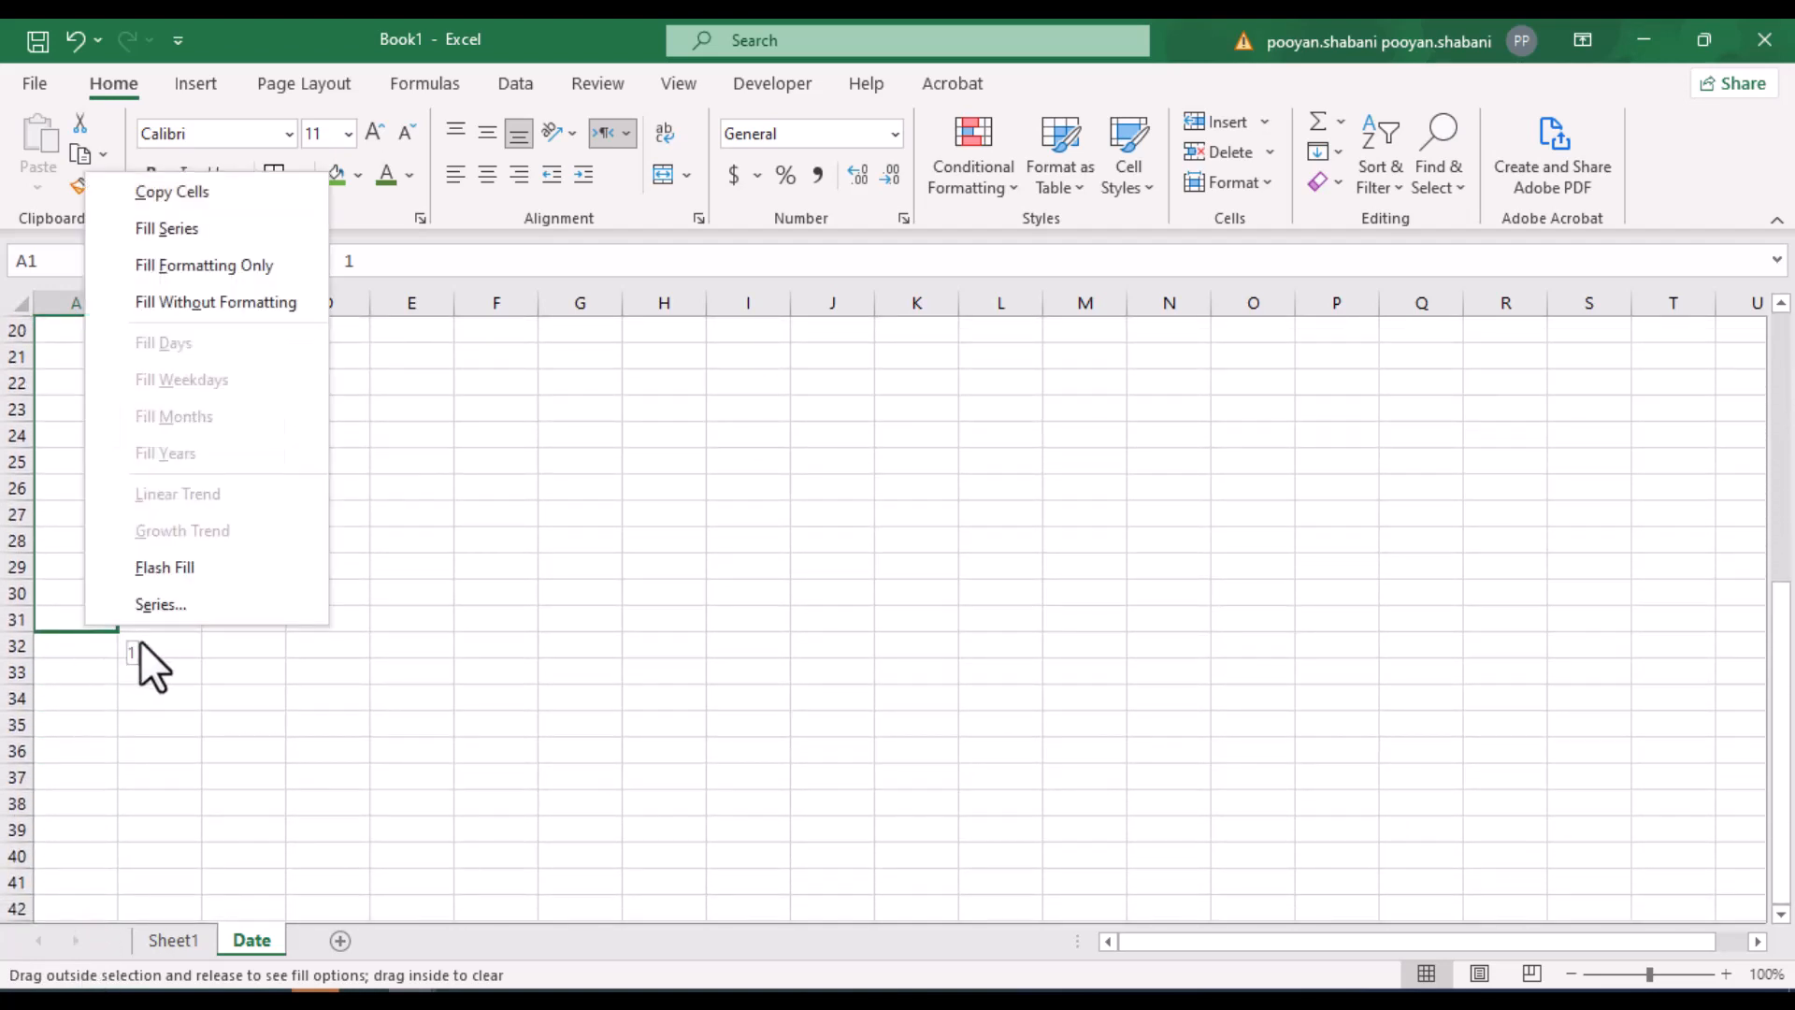
{"action": "left_click", "coordinate": [196, 224]}
{"action": "scroll", "coordinate": [212, 533], "scroll_direction": "up", "scroll_amount": 6}
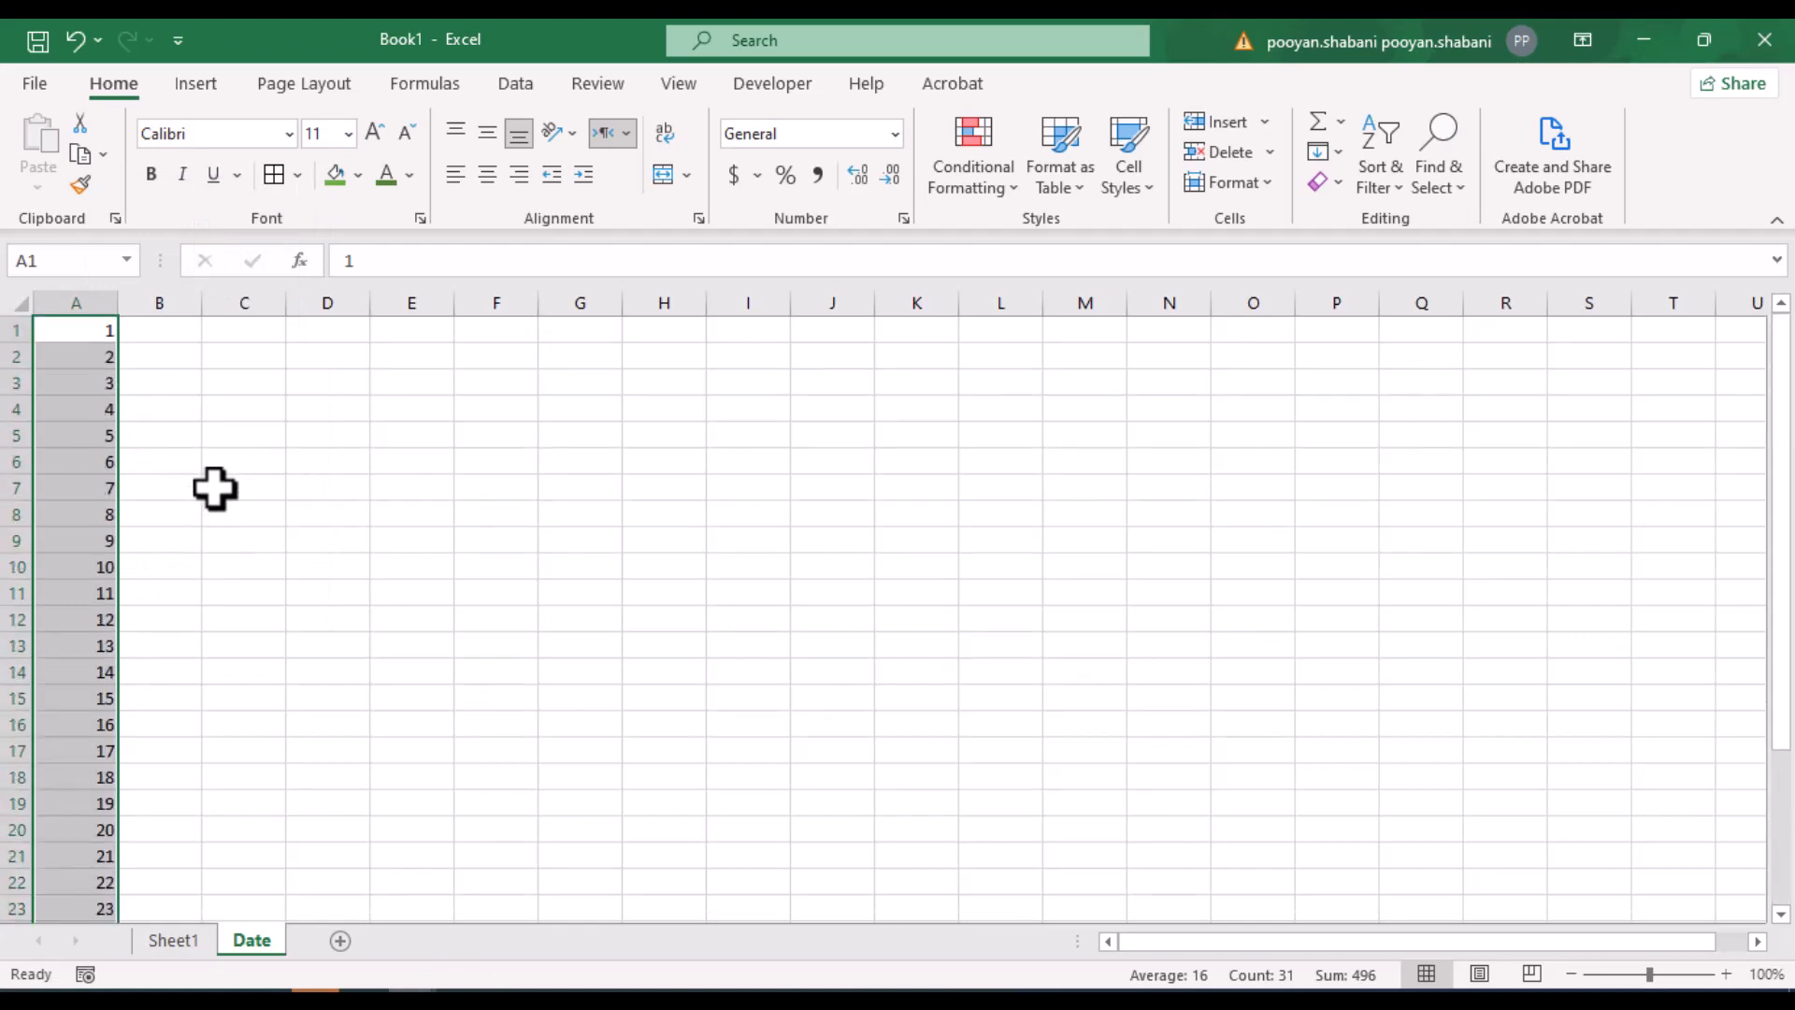
Fill cells B1 to B12 with the months January to December and fit column B's width to its contents
{"action": "left_click", "coordinate": [178, 347]}
{"action": "left_click", "coordinate": [171, 327]}
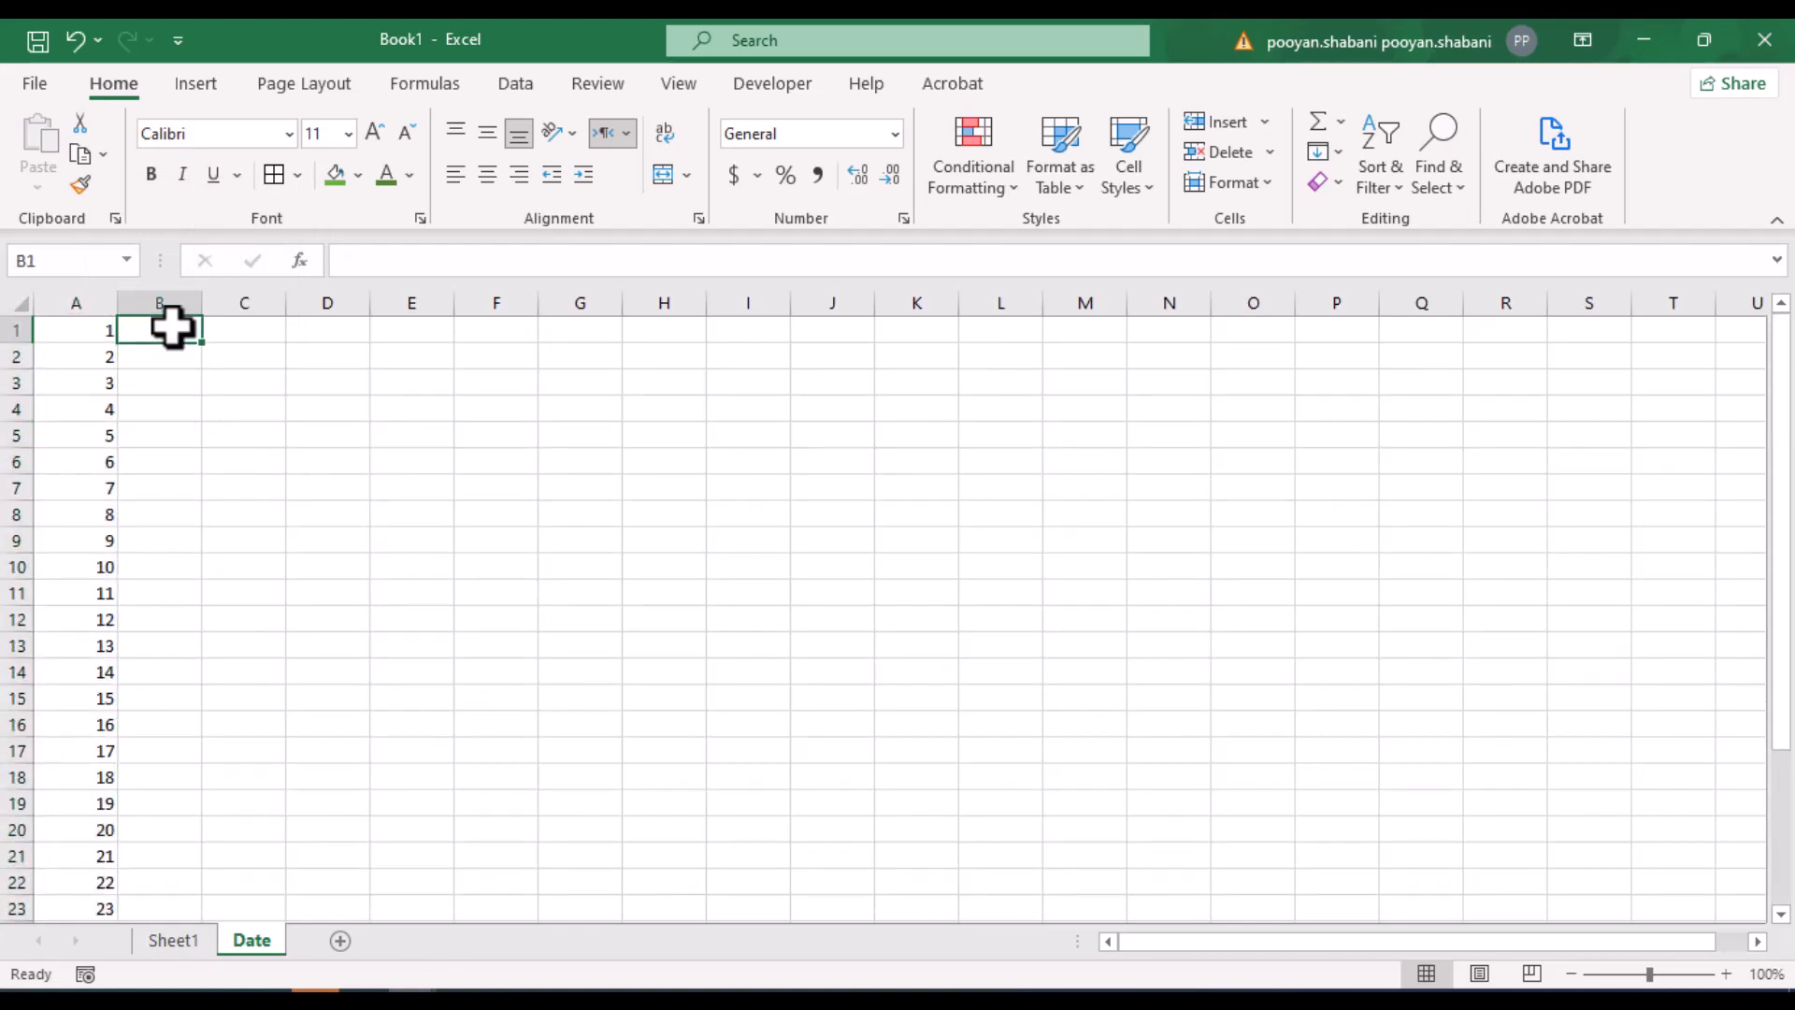
{"action": "type", "text": "January"}
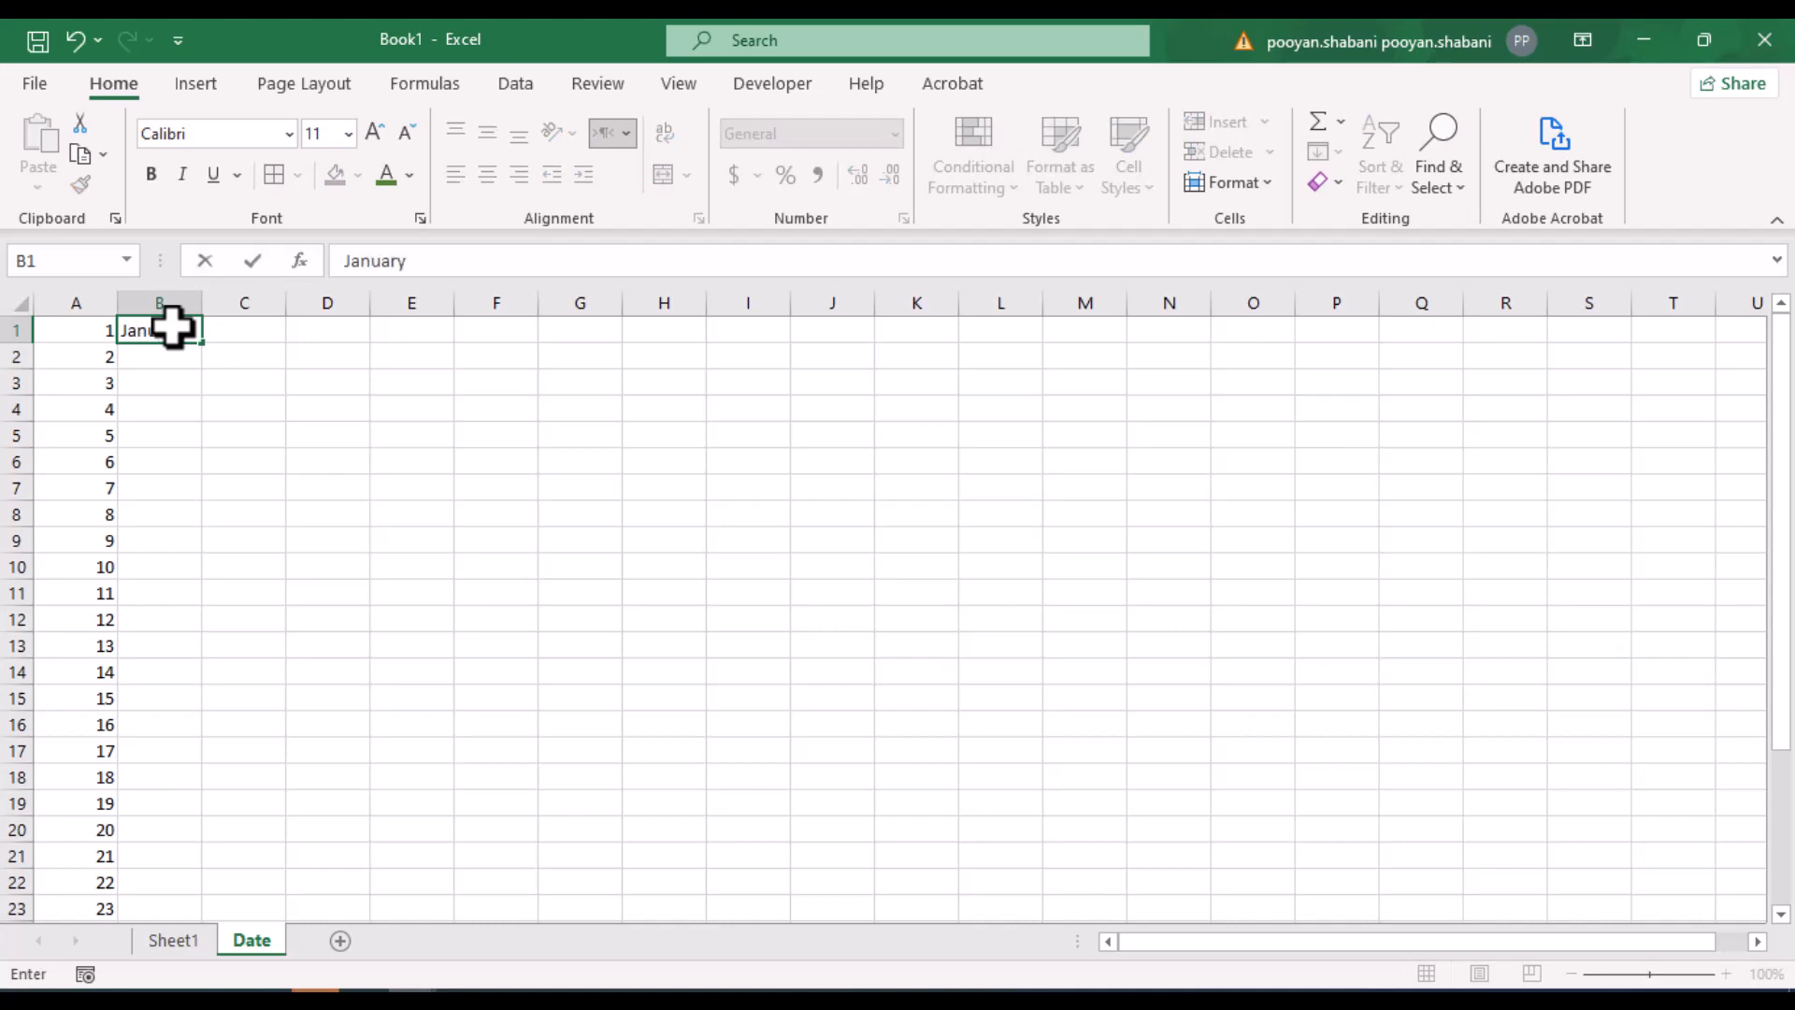
{"action": "key", "text": "Return"}
{"action": "left_click", "coordinate": [171, 327]}
{"action": "left_click_drag", "start_coordinate": [201, 342], "coordinate": [186, 624]}
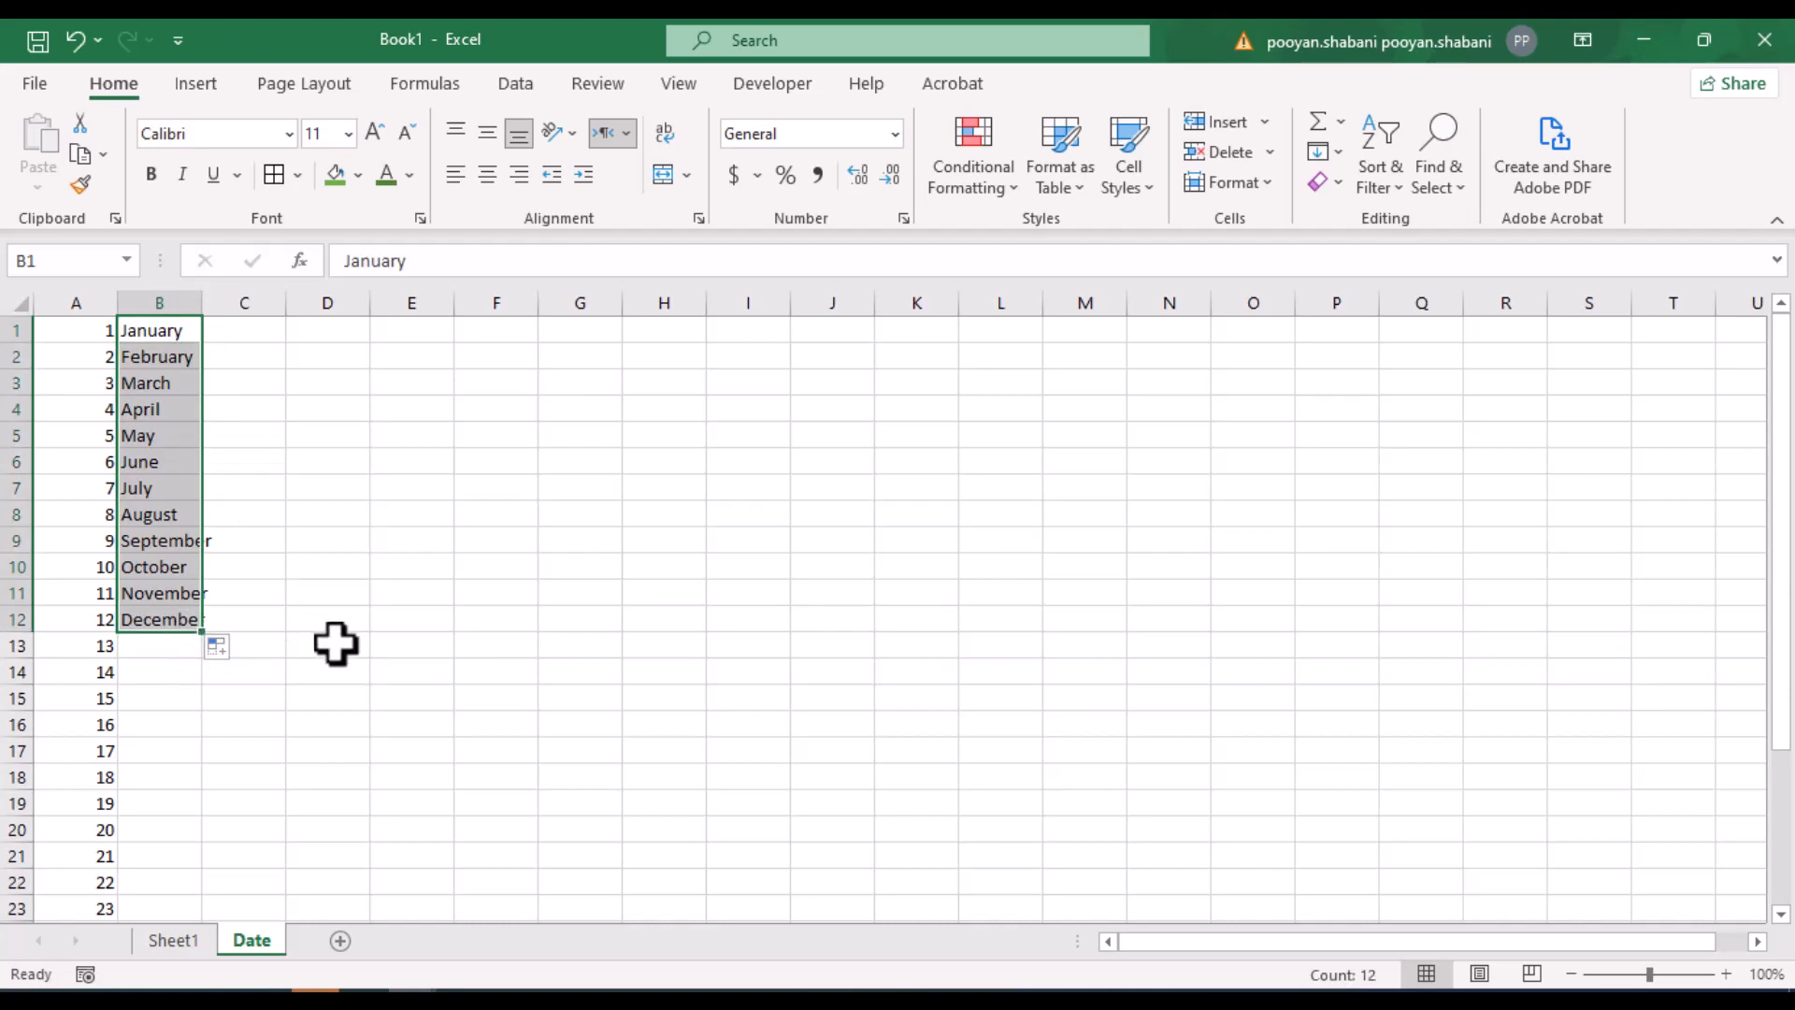
{"action": "double_click", "coordinate": [203, 301]}
Enter 1985 in cell C1 of the Date sheet as the first year
{"action": "left_click", "coordinate": [252, 333]}
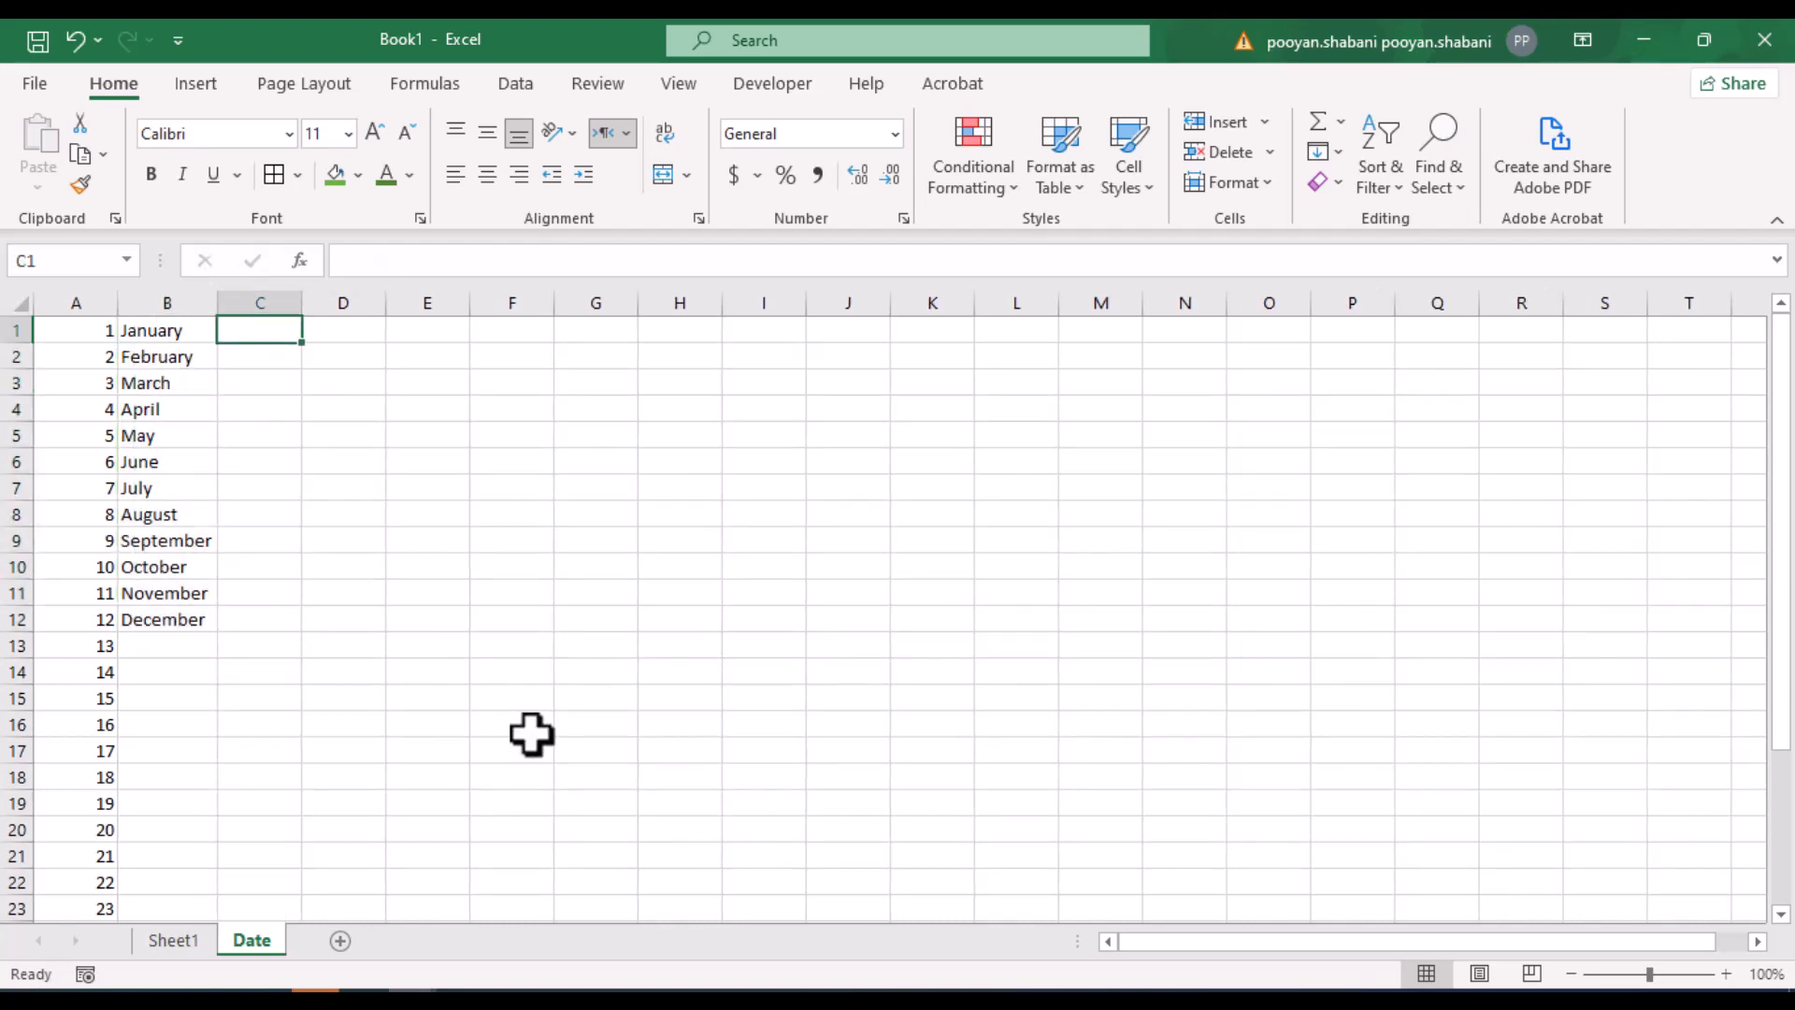
{"action": "type", "text": "1"}
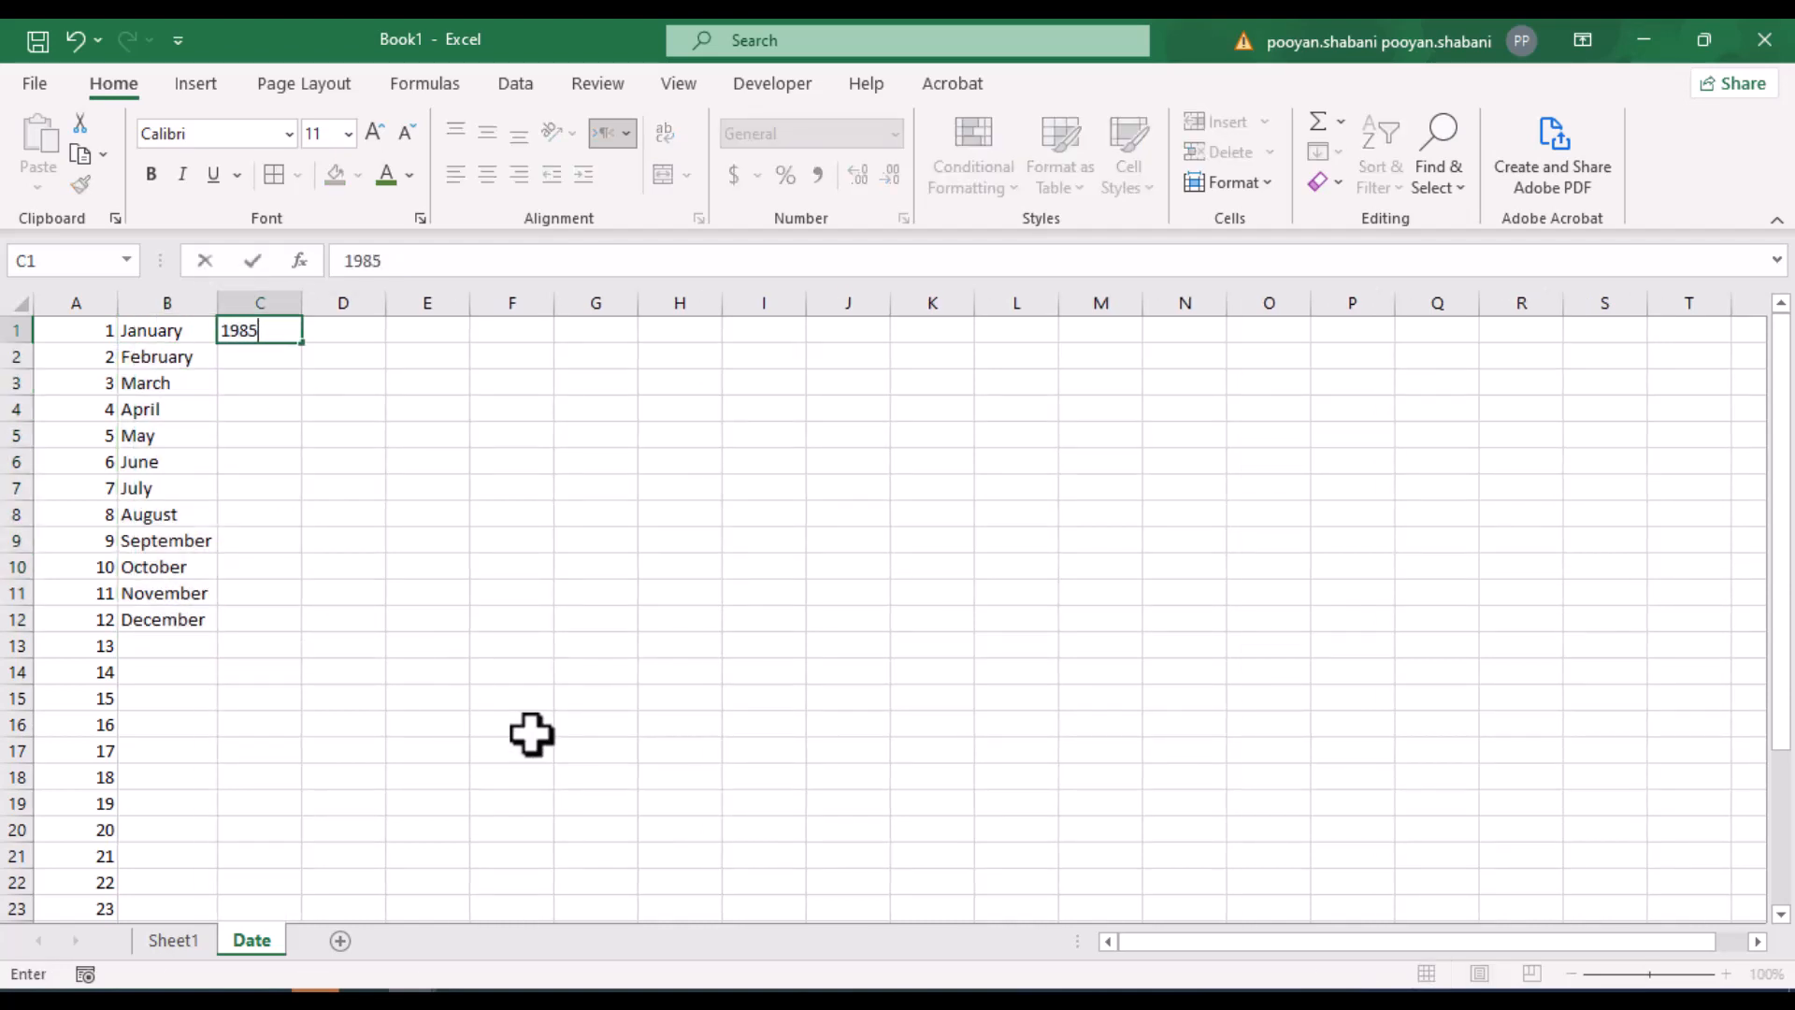
{"action": "type", "text": "985"}
{"action": "key", "text": "Return"}
Extend the year in C1 down column C as a linear series with step value 1 and stop value 2024
{"action": "left_click", "coordinate": [285, 334]}
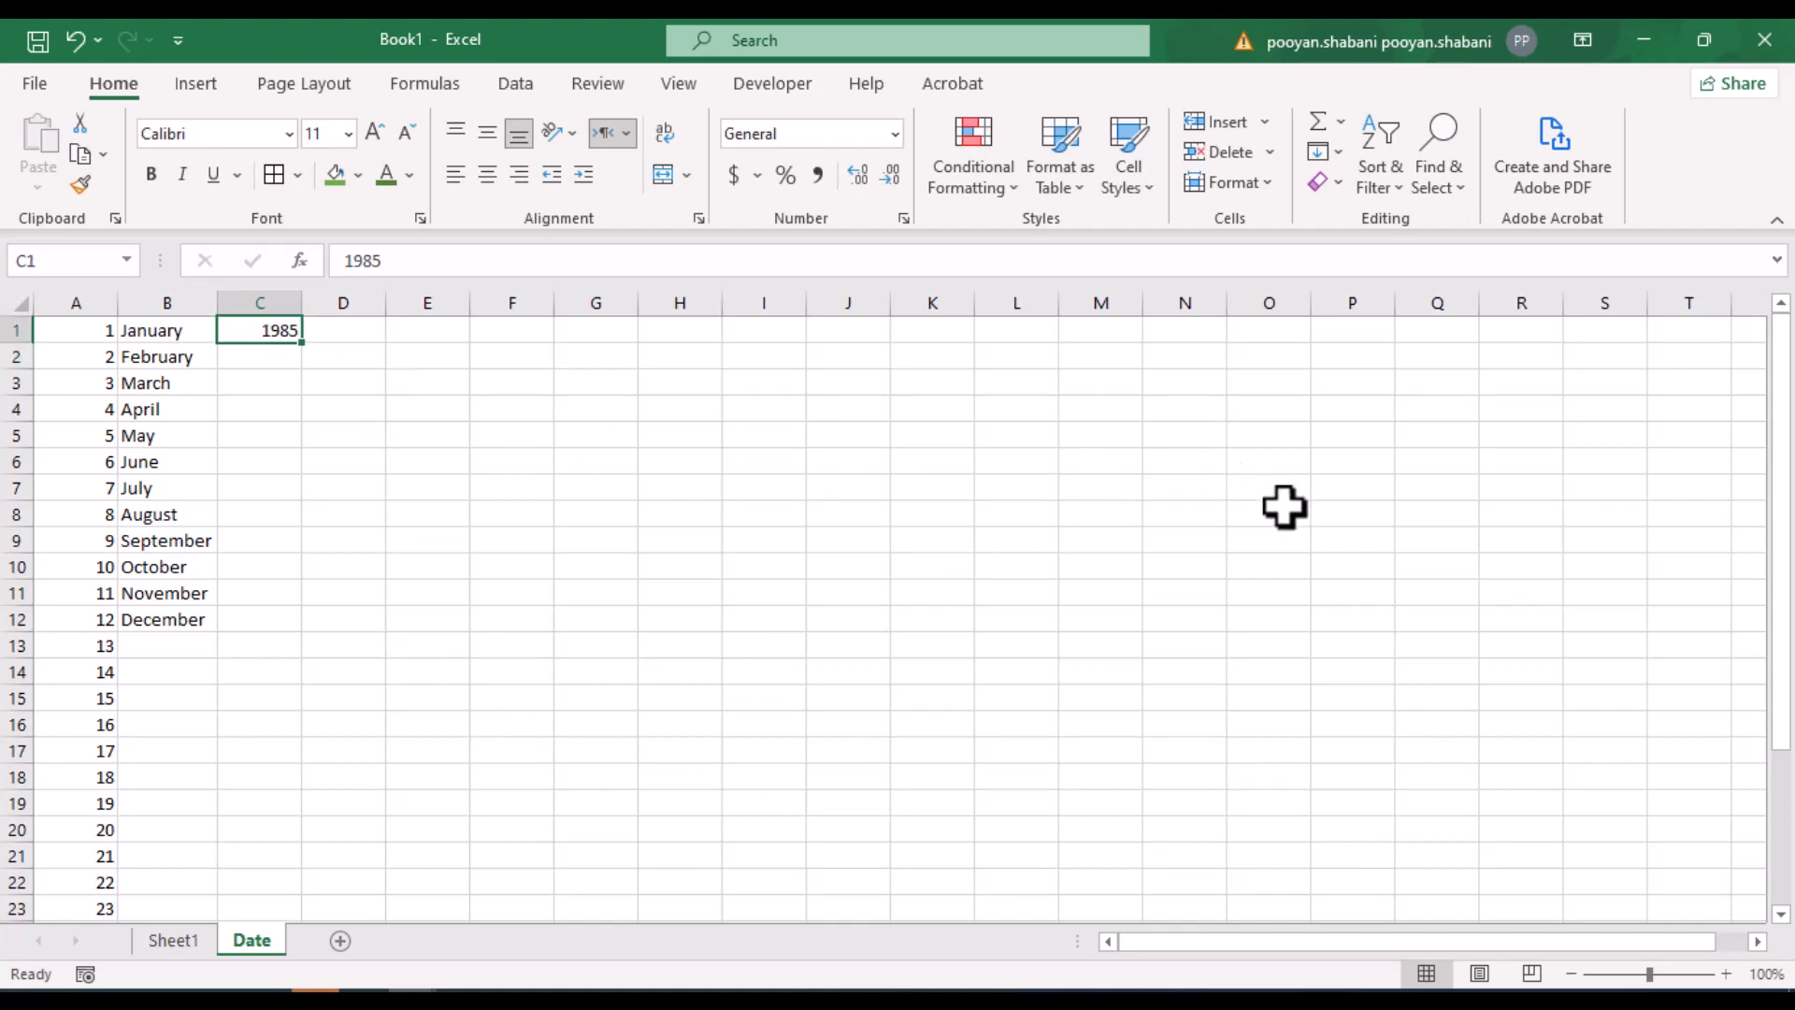
{"action": "left_click", "coordinate": [1339, 146]}
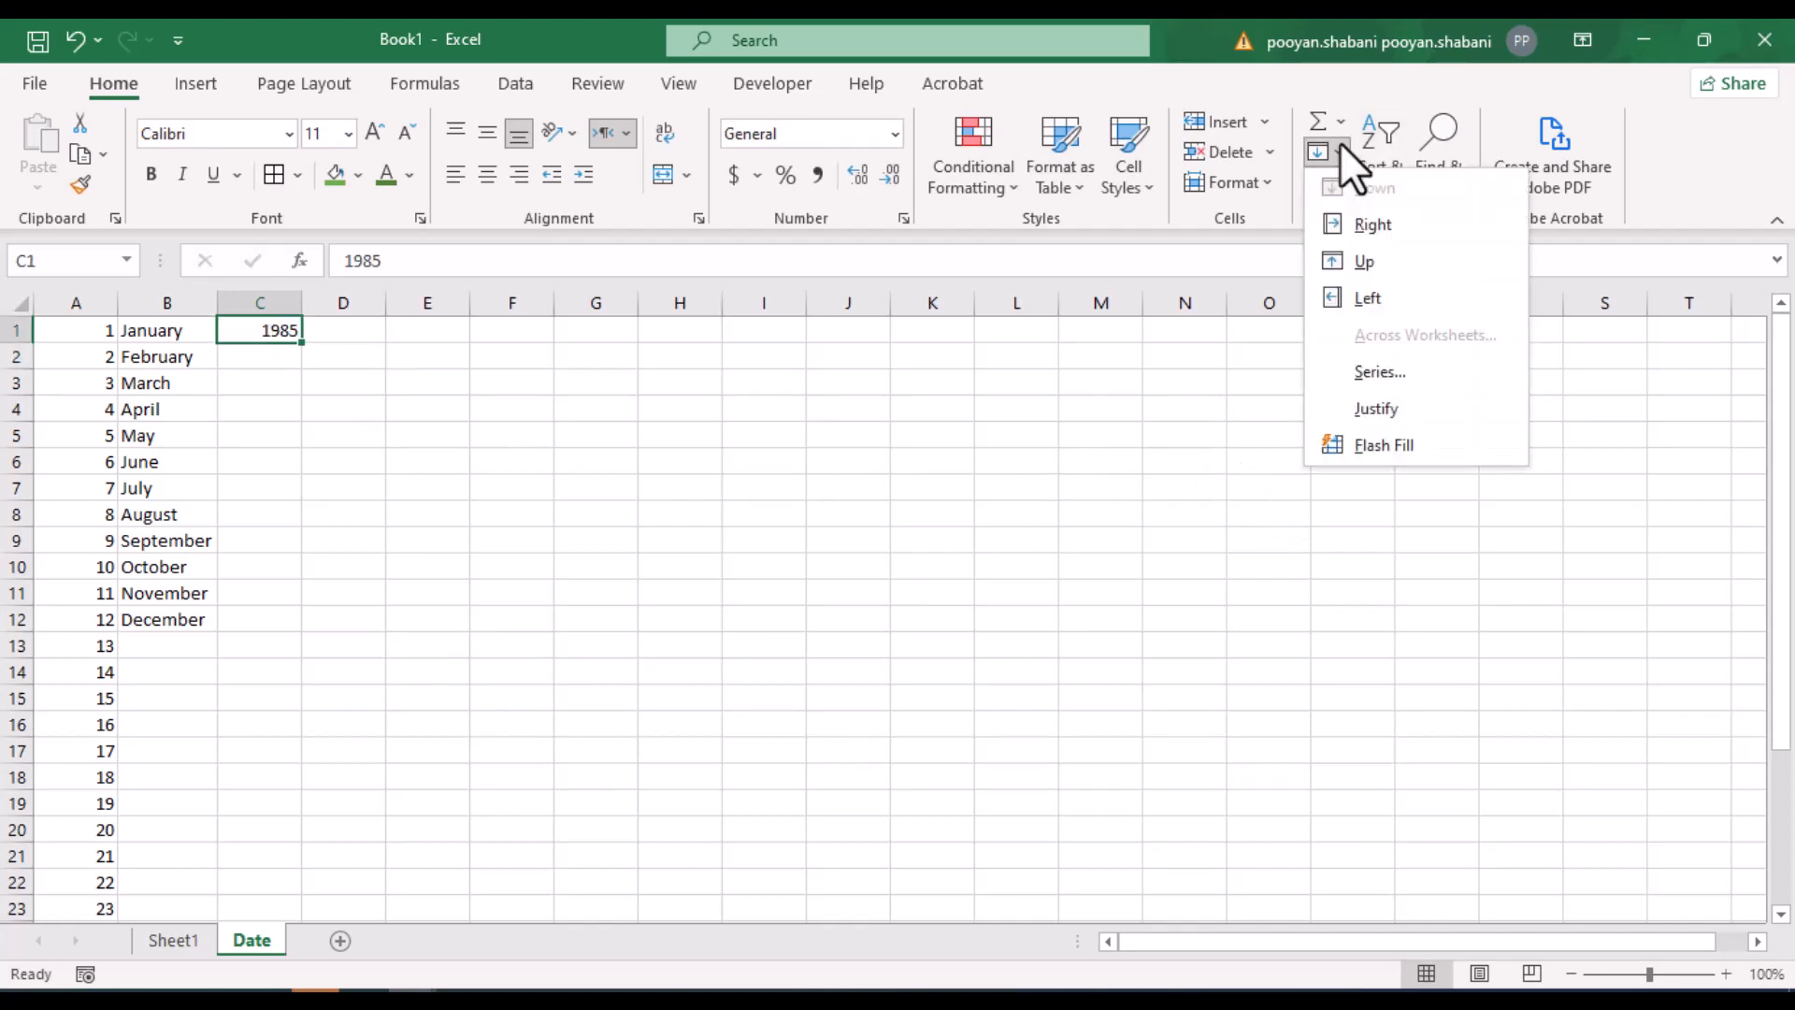
{"action": "left_click", "coordinate": [1381, 370]}
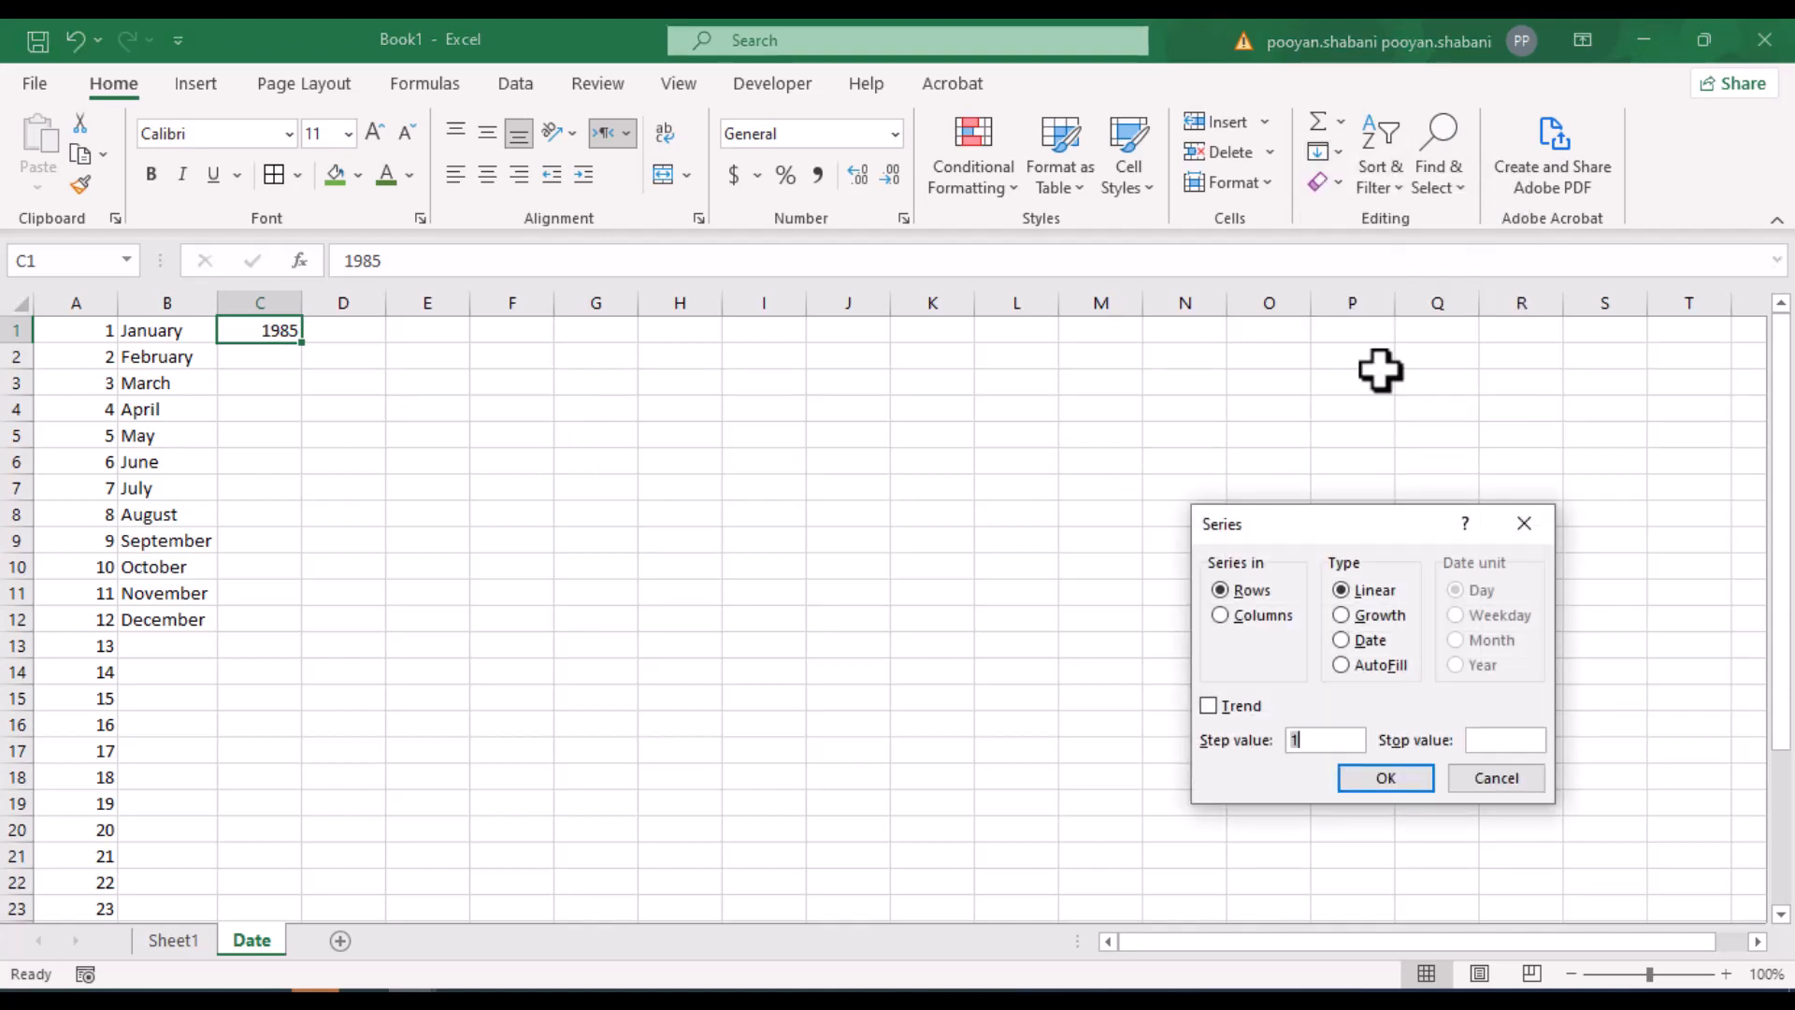
{"action": "left_click_drag", "start_coordinate": [1346, 522], "coordinate": [746, 283]}
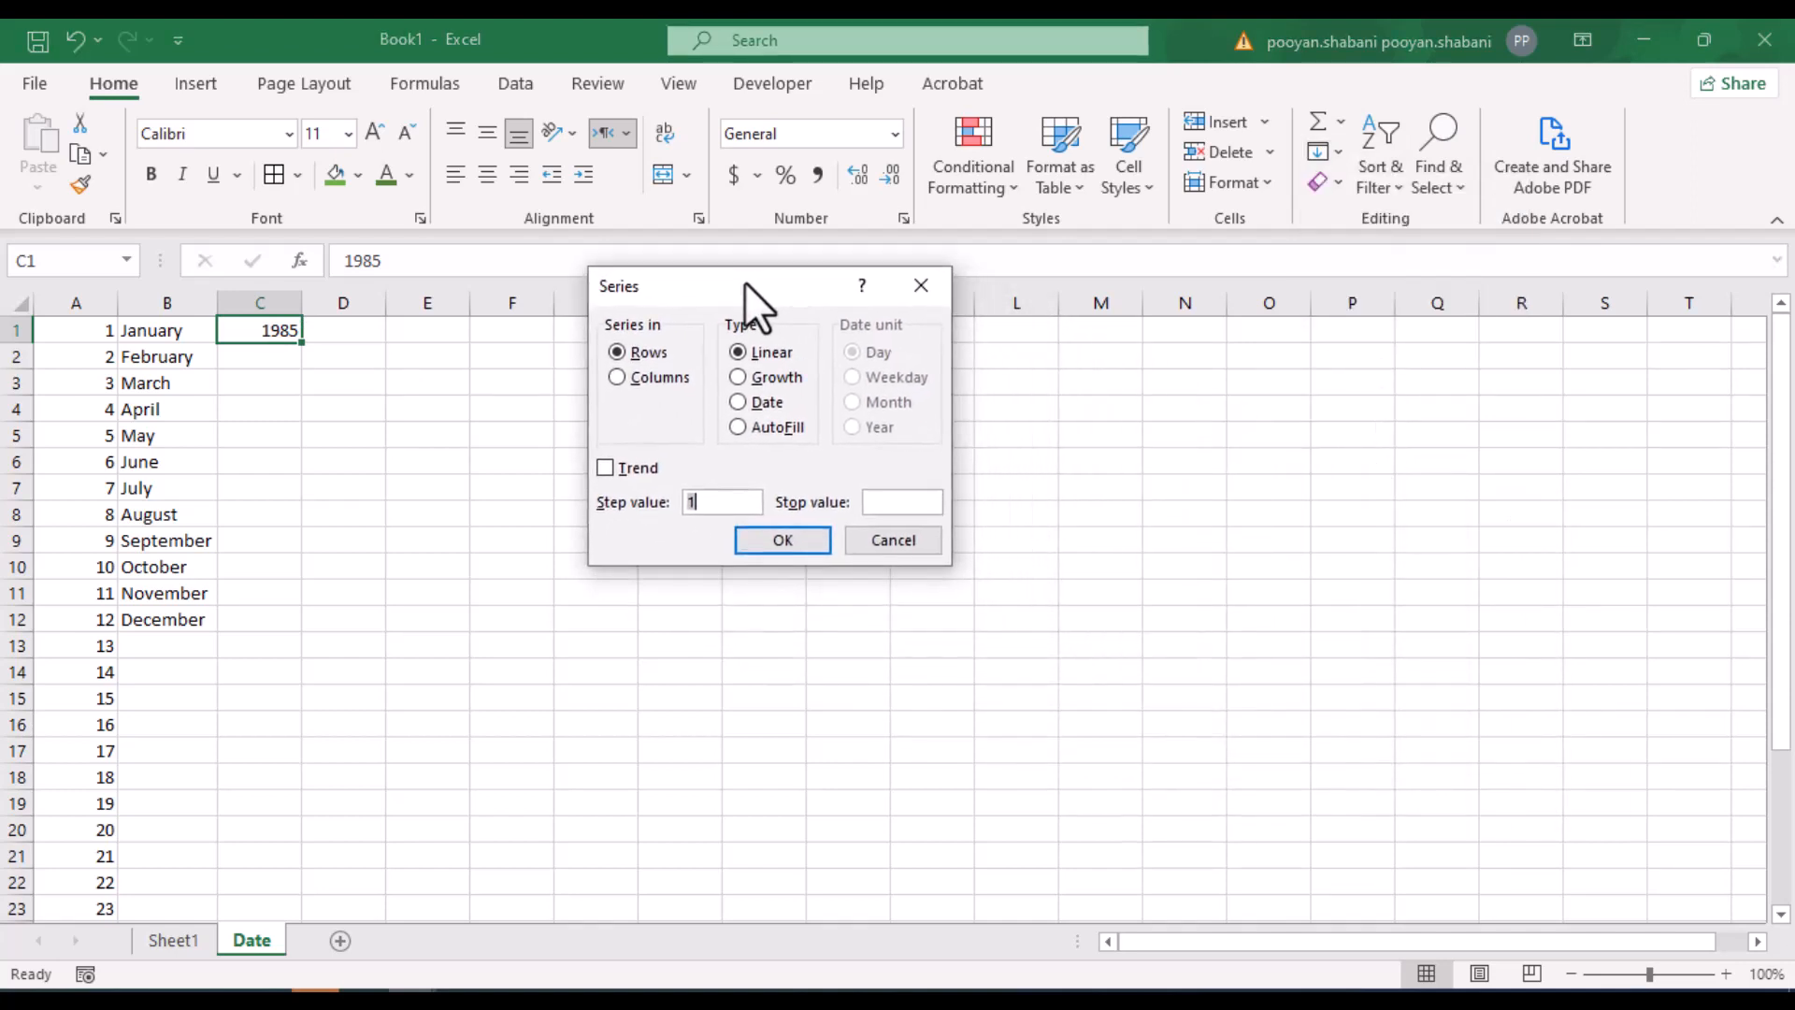
{"action": "left_click", "coordinate": [669, 377]}
{"action": "type", "text": "2004"}
{"action": "key", "text": "Return"}
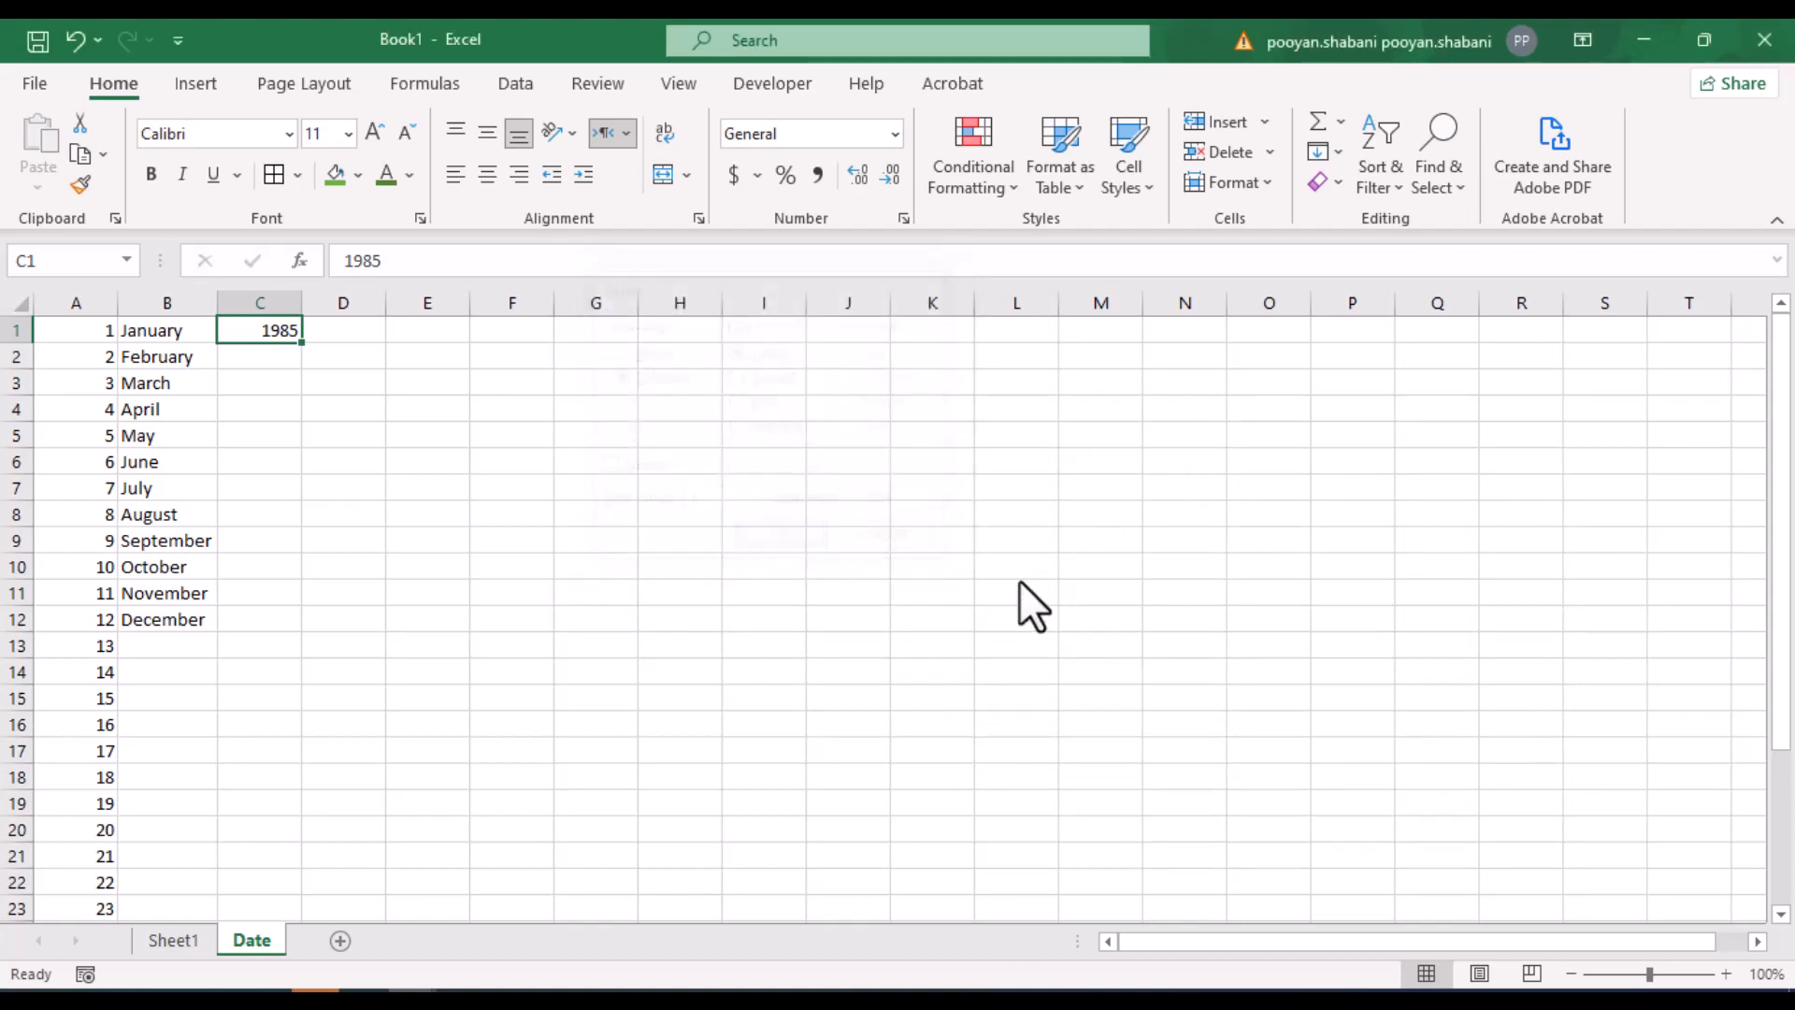
{"action": "scroll", "coordinate": [493, 542], "scroll_direction": "down", "scroll_amount": 8}
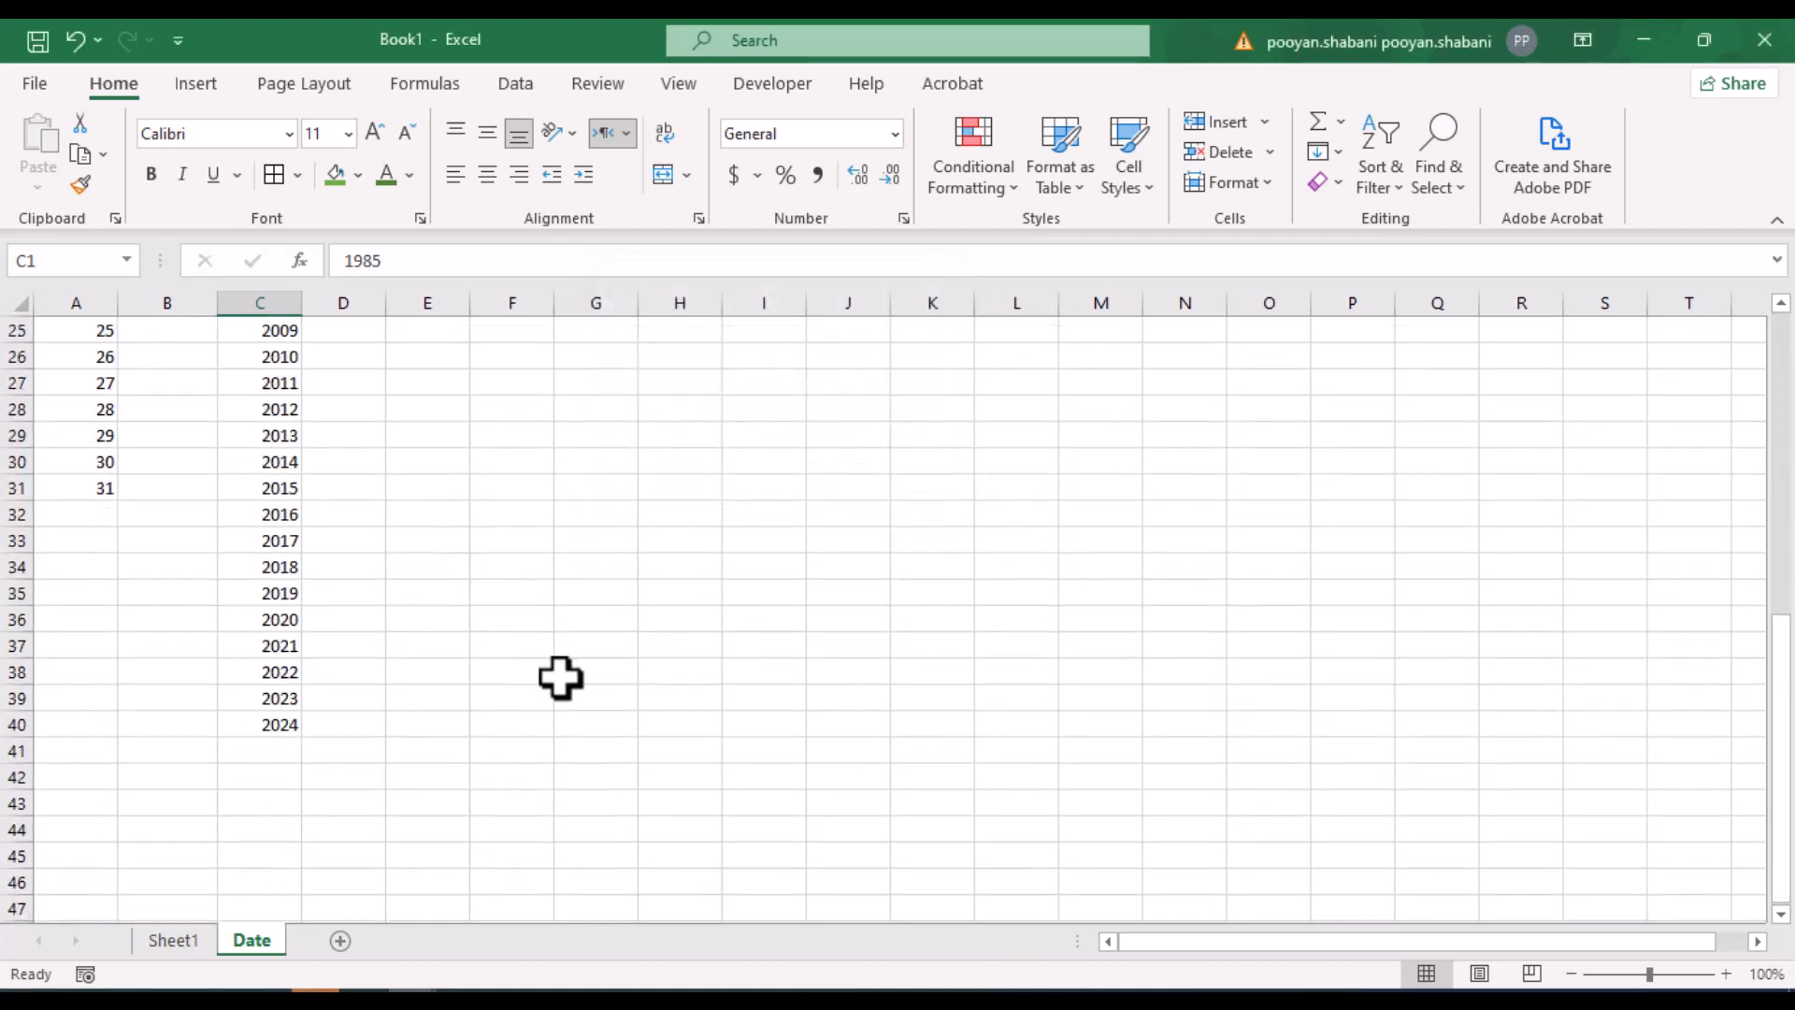
{"action": "scroll", "coordinate": [561, 678], "scroll_direction": "up", "scroll_amount": 8}
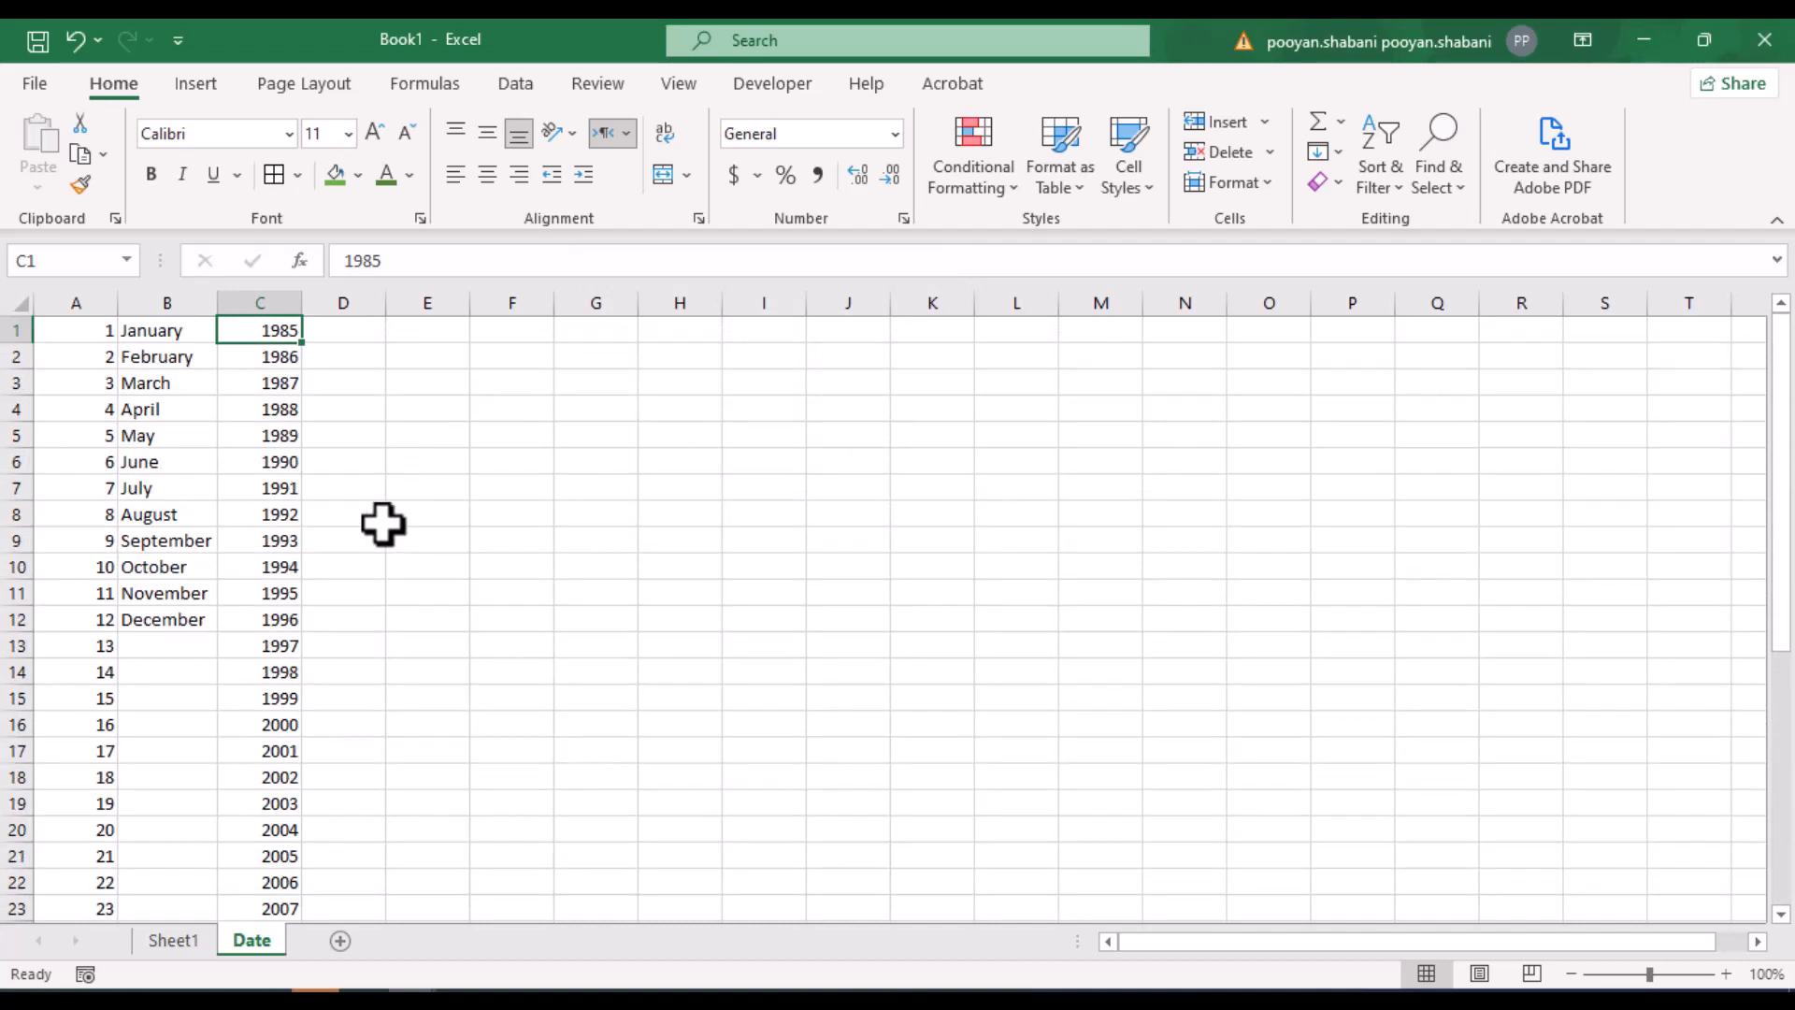
Switch to Sheet1, select cell B2 and widen column B
{"action": "left_click", "coordinate": [187, 939]}
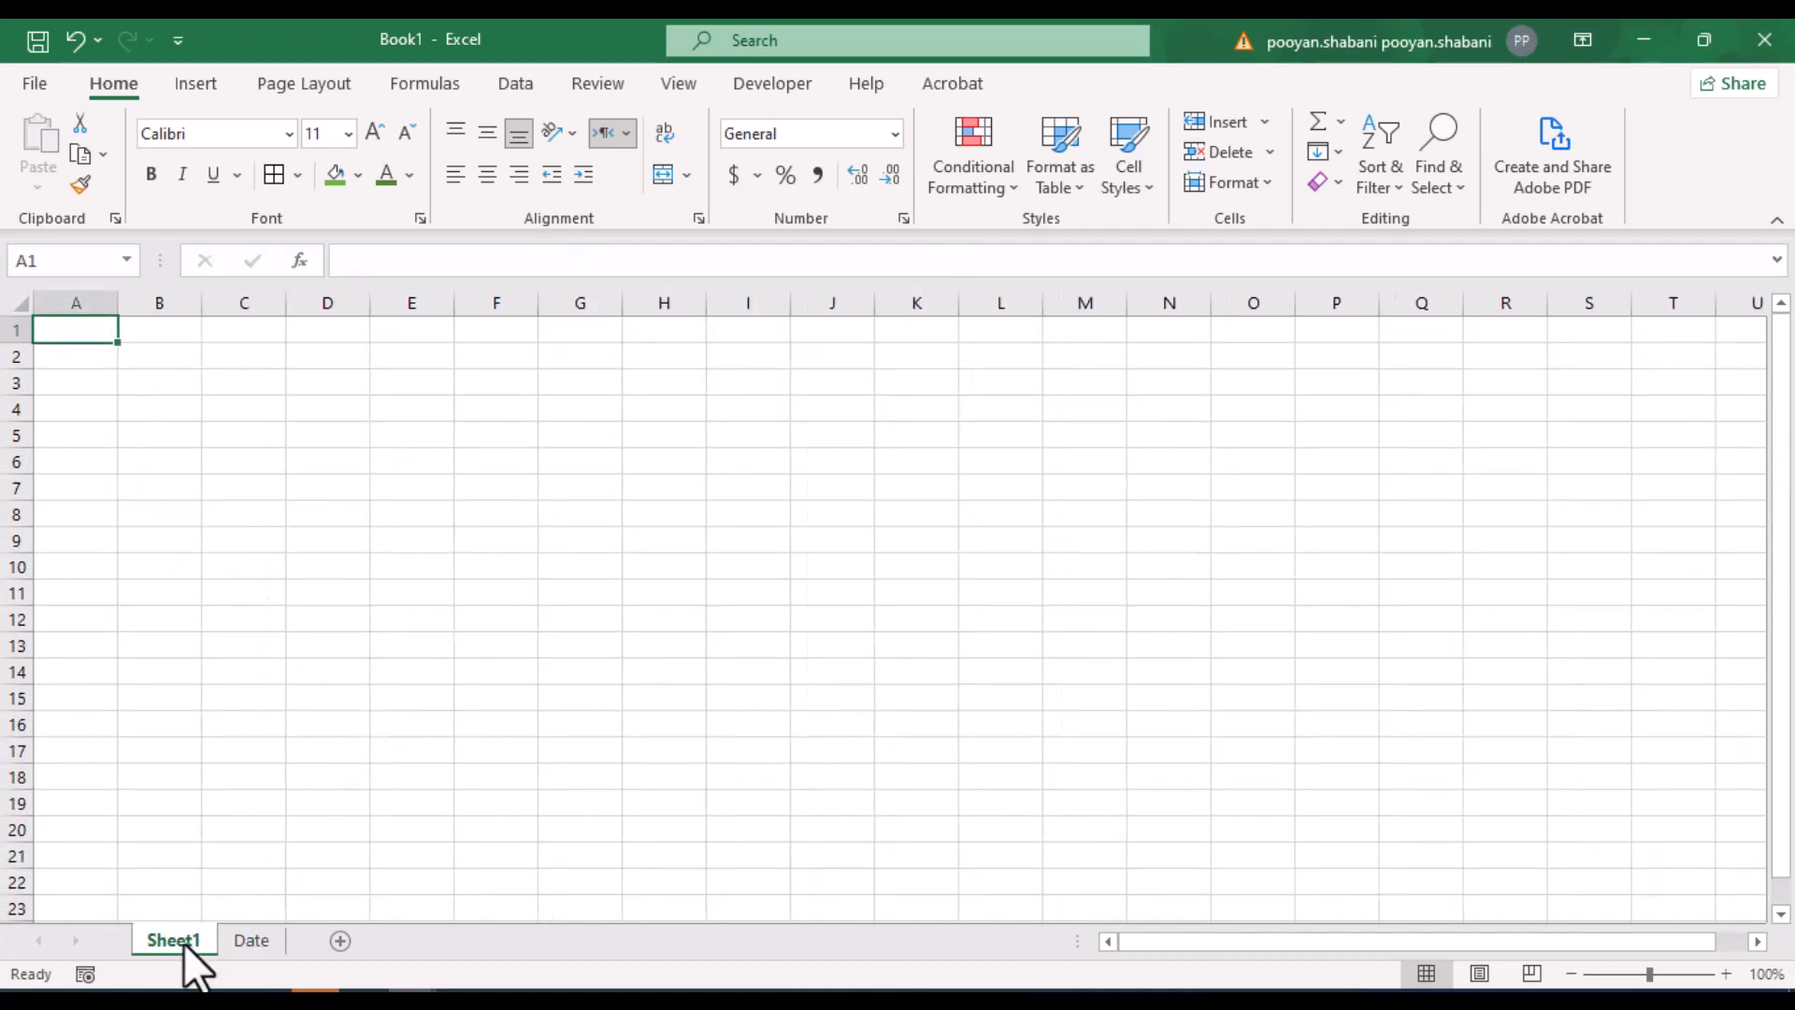
{"action": "left_click", "coordinate": [184, 361]}
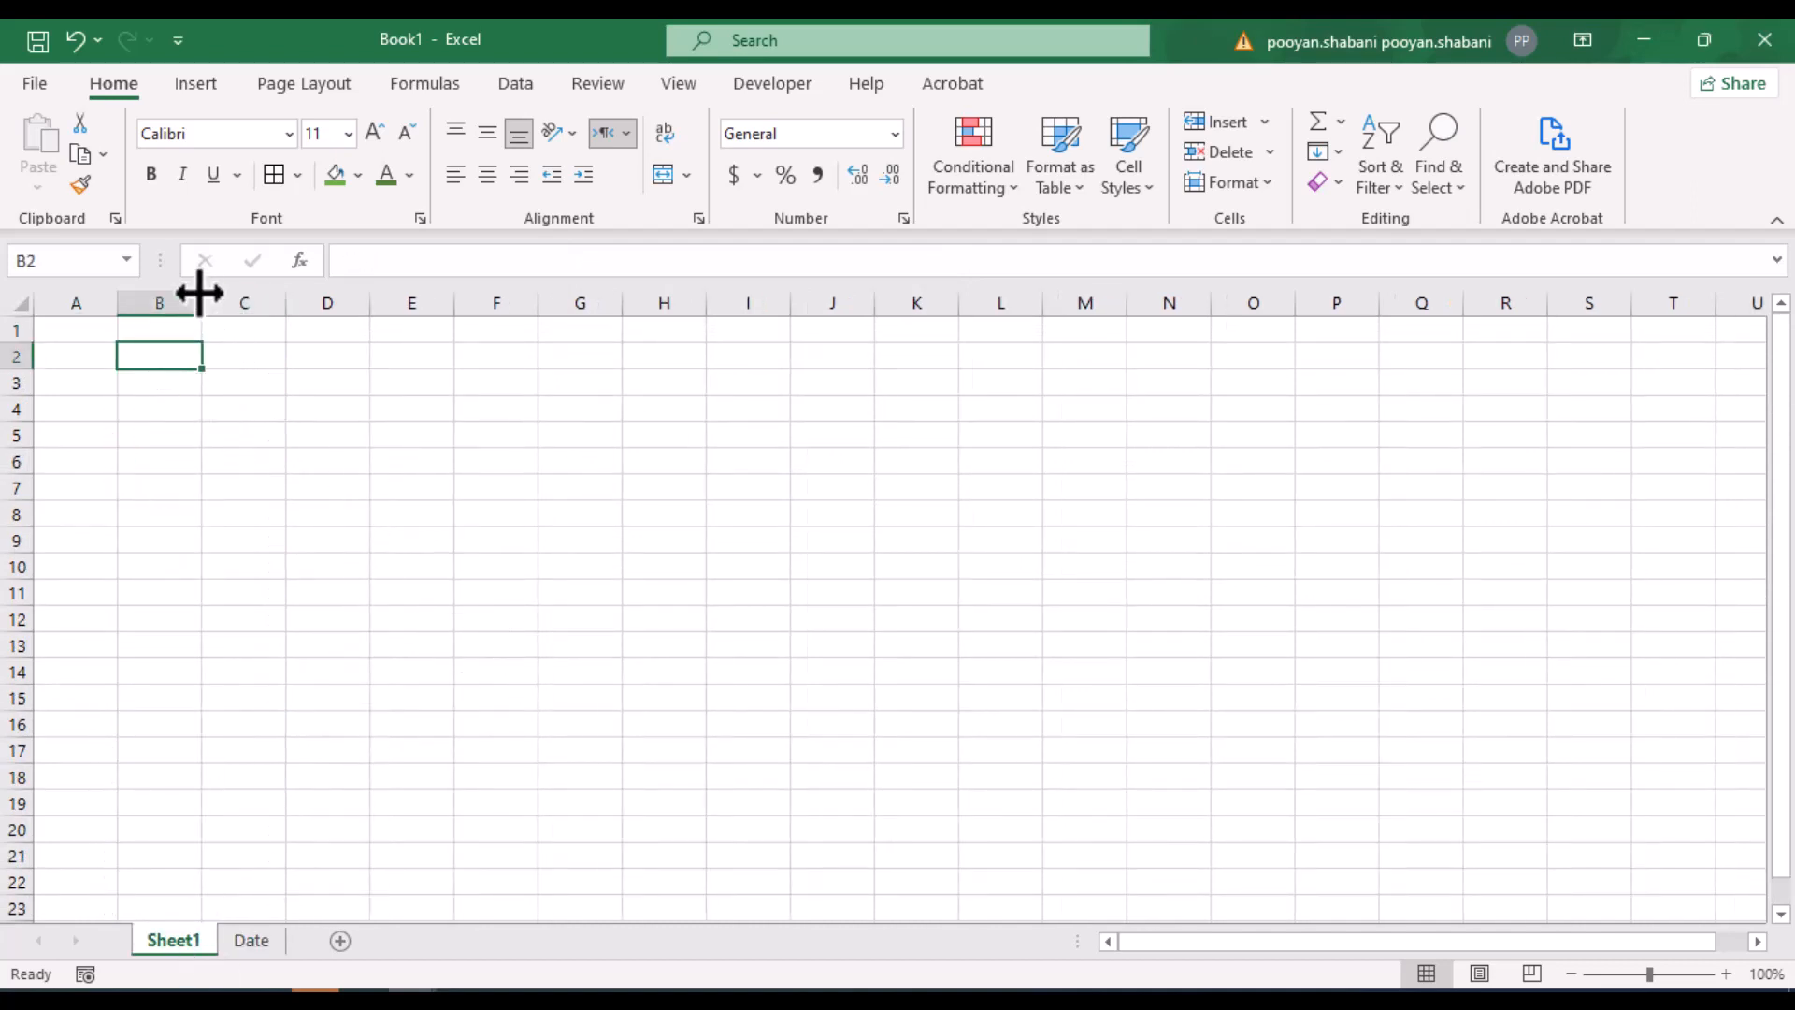
{"action": "left_click_drag", "start_coordinate": [200, 296], "coordinate": [260, 294]}
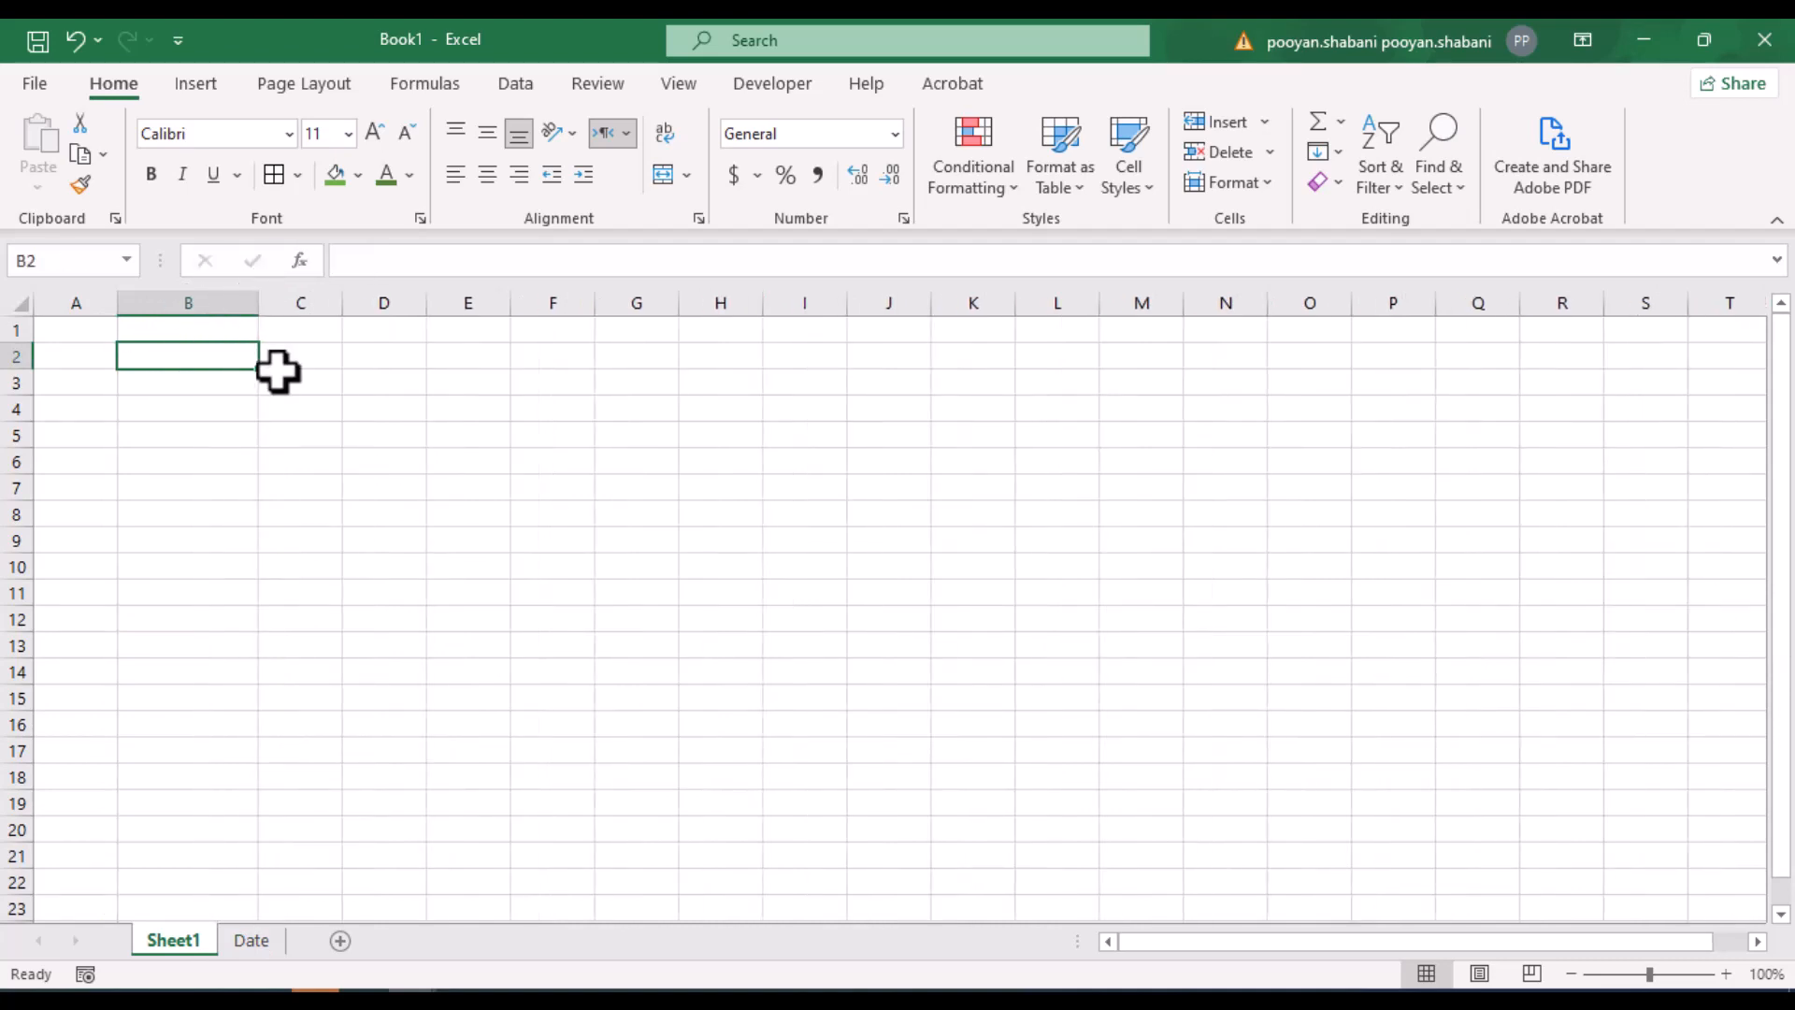
Apply List data validation to cell B2, using all the years in column C of the Date sheet as the source
{"action": "left_click", "coordinate": [520, 88]}
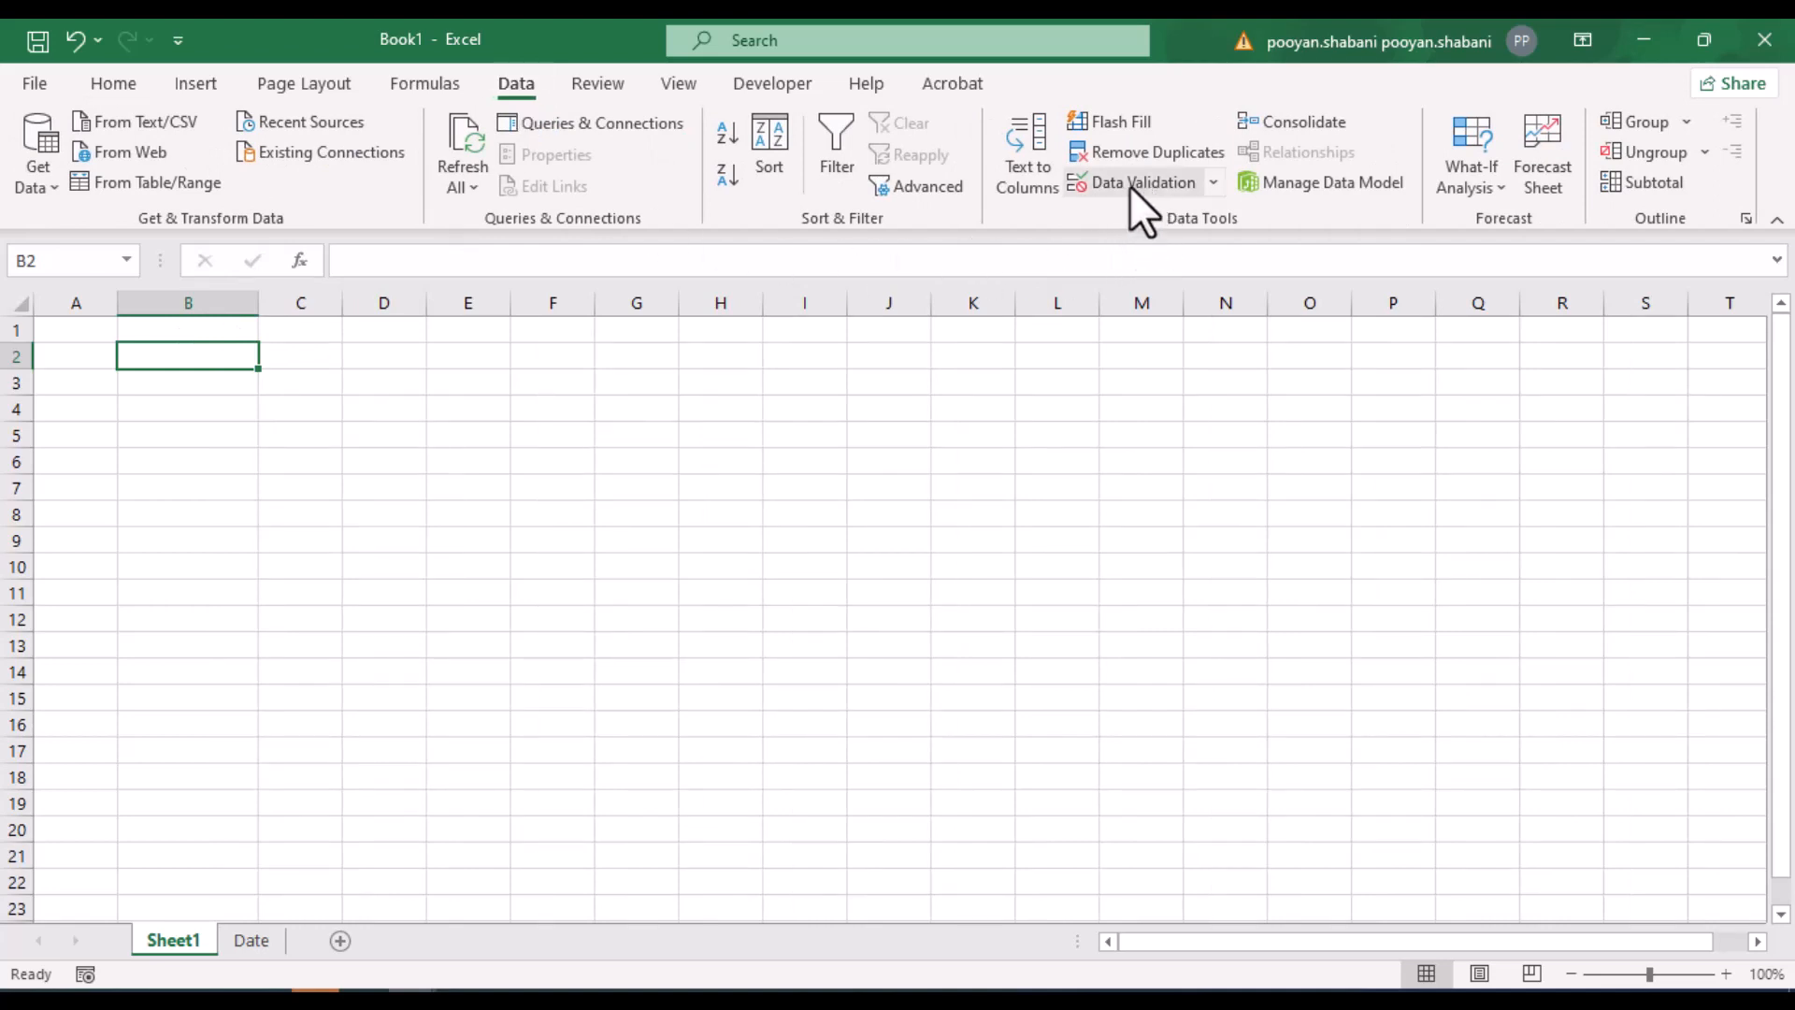
{"action": "left_click", "coordinate": [1183, 180]}
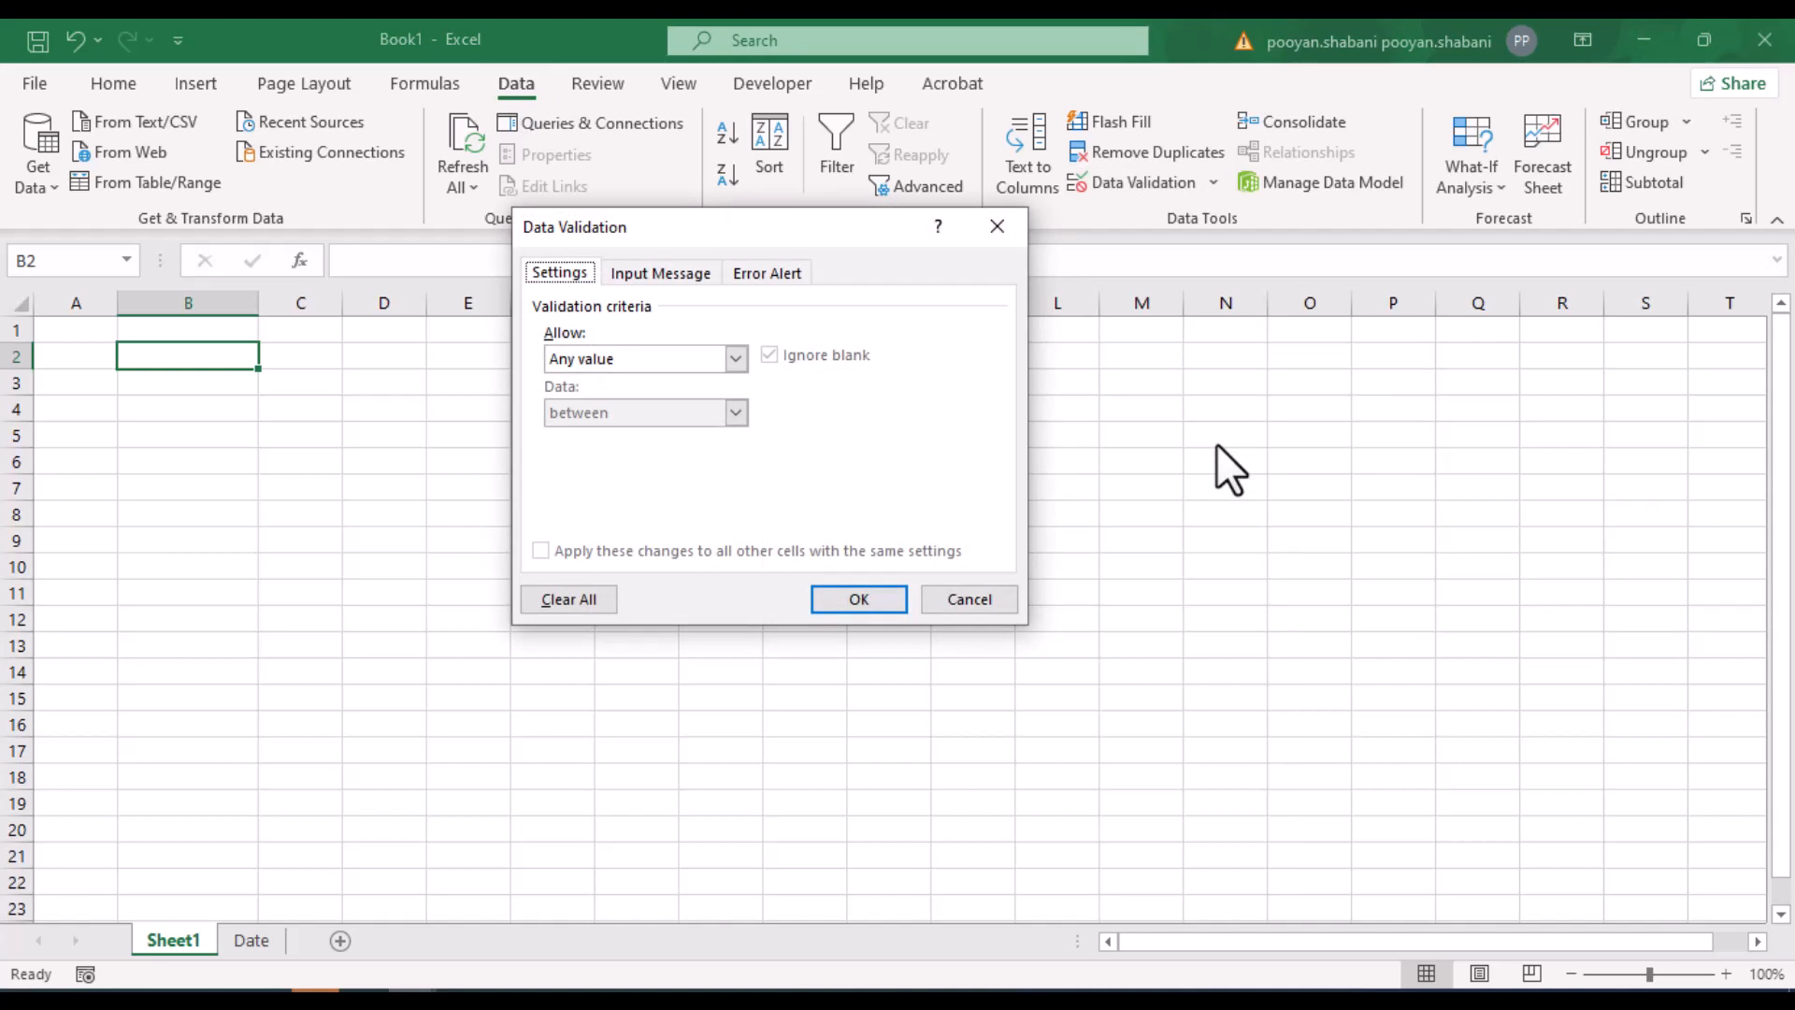
{"action": "left_click", "coordinate": [735, 358]}
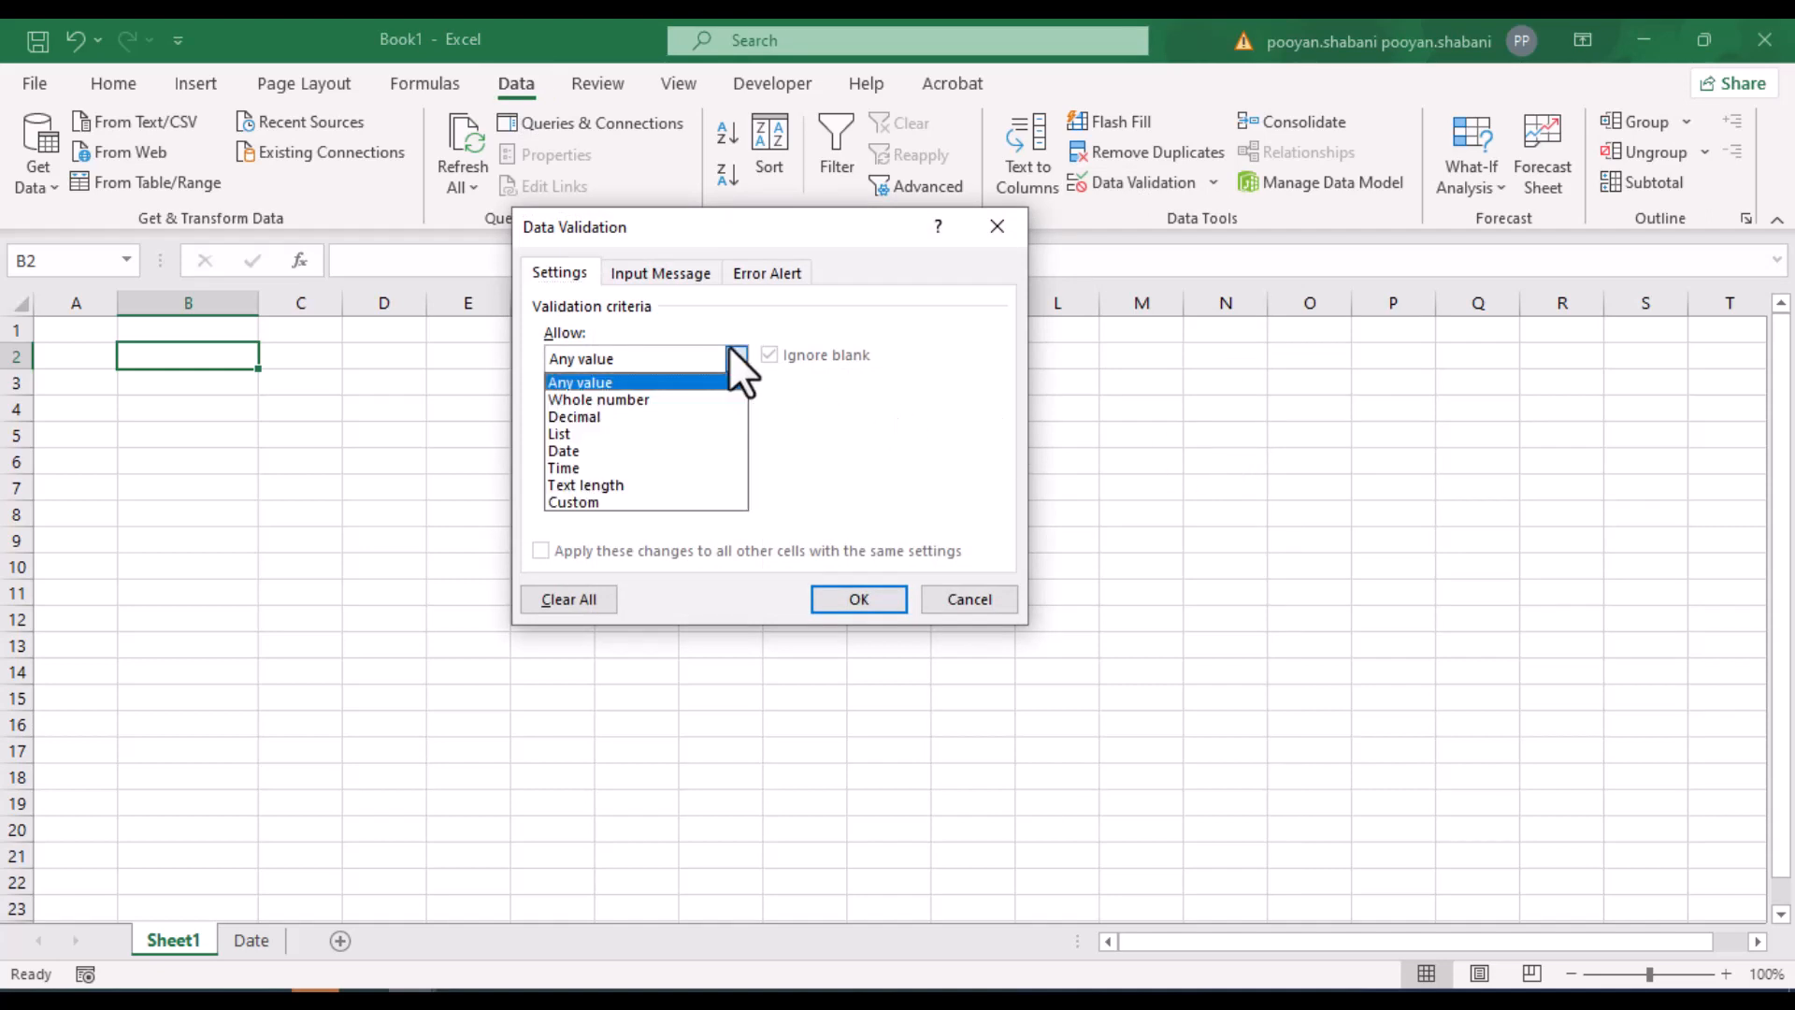
{"action": "left_click", "coordinate": [597, 433]}
{"action": "left_click", "coordinate": [599, 466]}
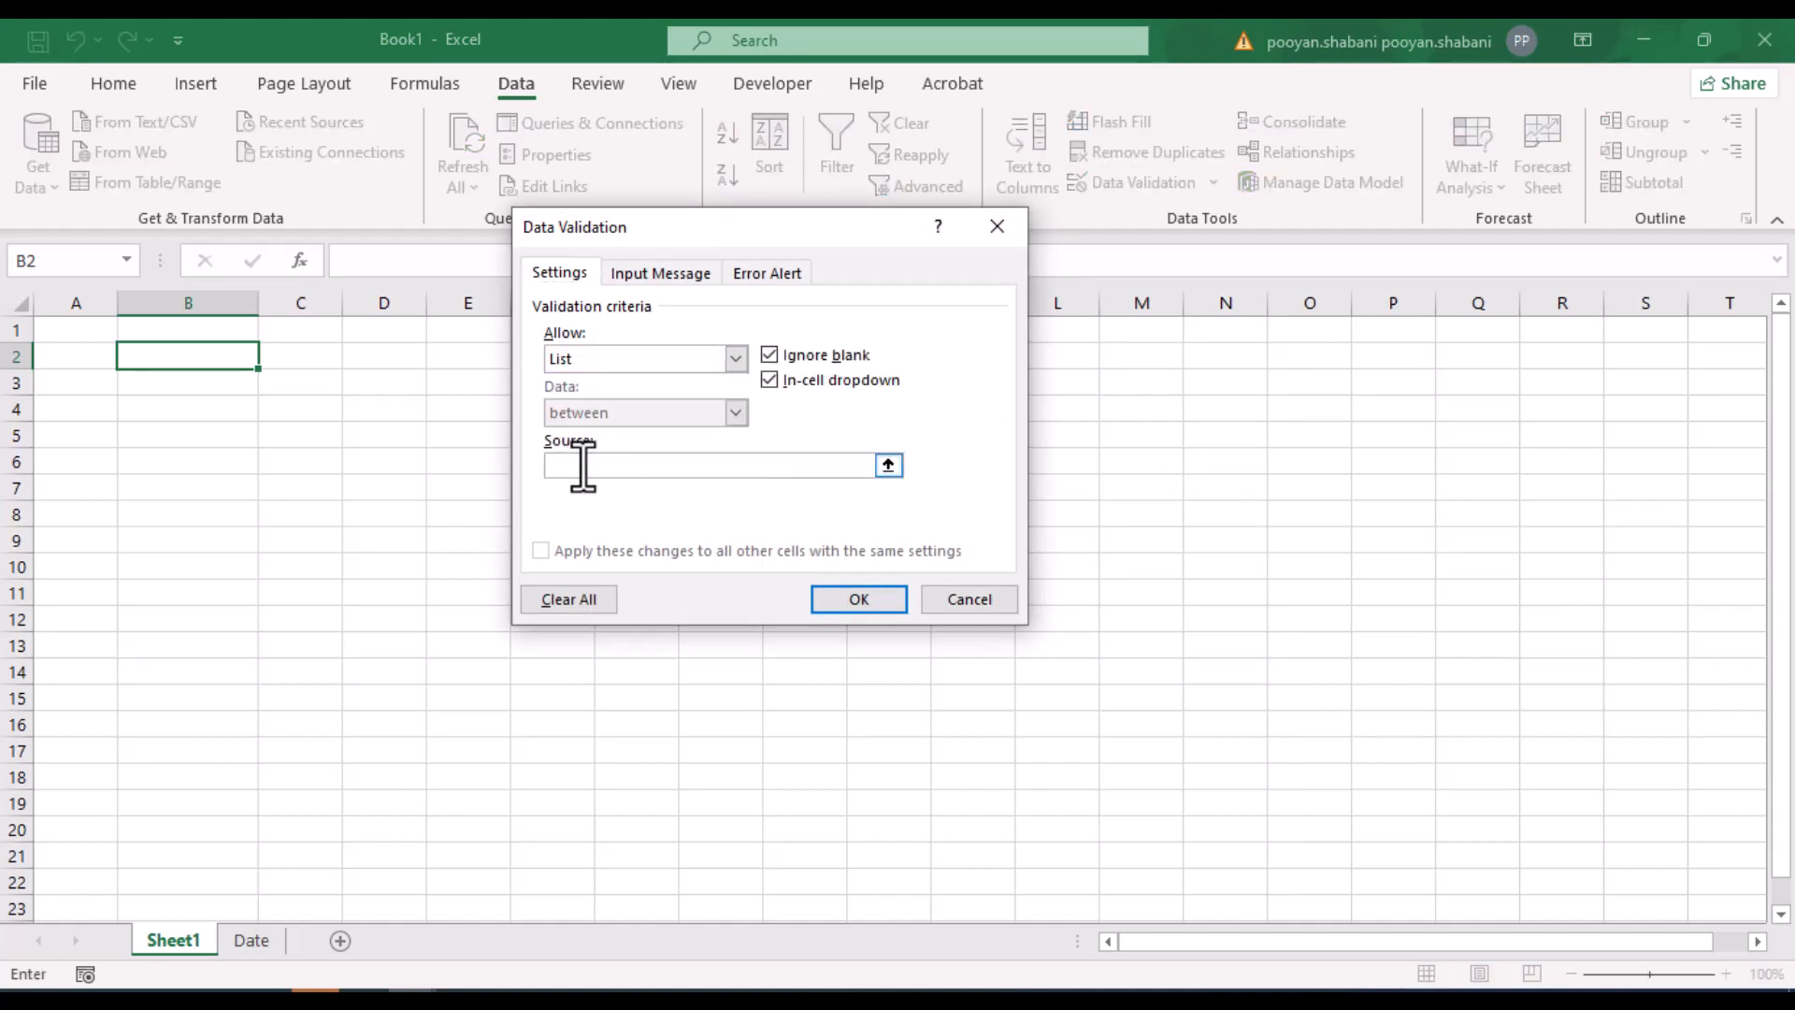
{"action": "left_click", "coordinate": [262, 942]}
{"action": "scroll", "coordinate": [301, 448], "scroll_direction": "down", "scroll_amount": 2}
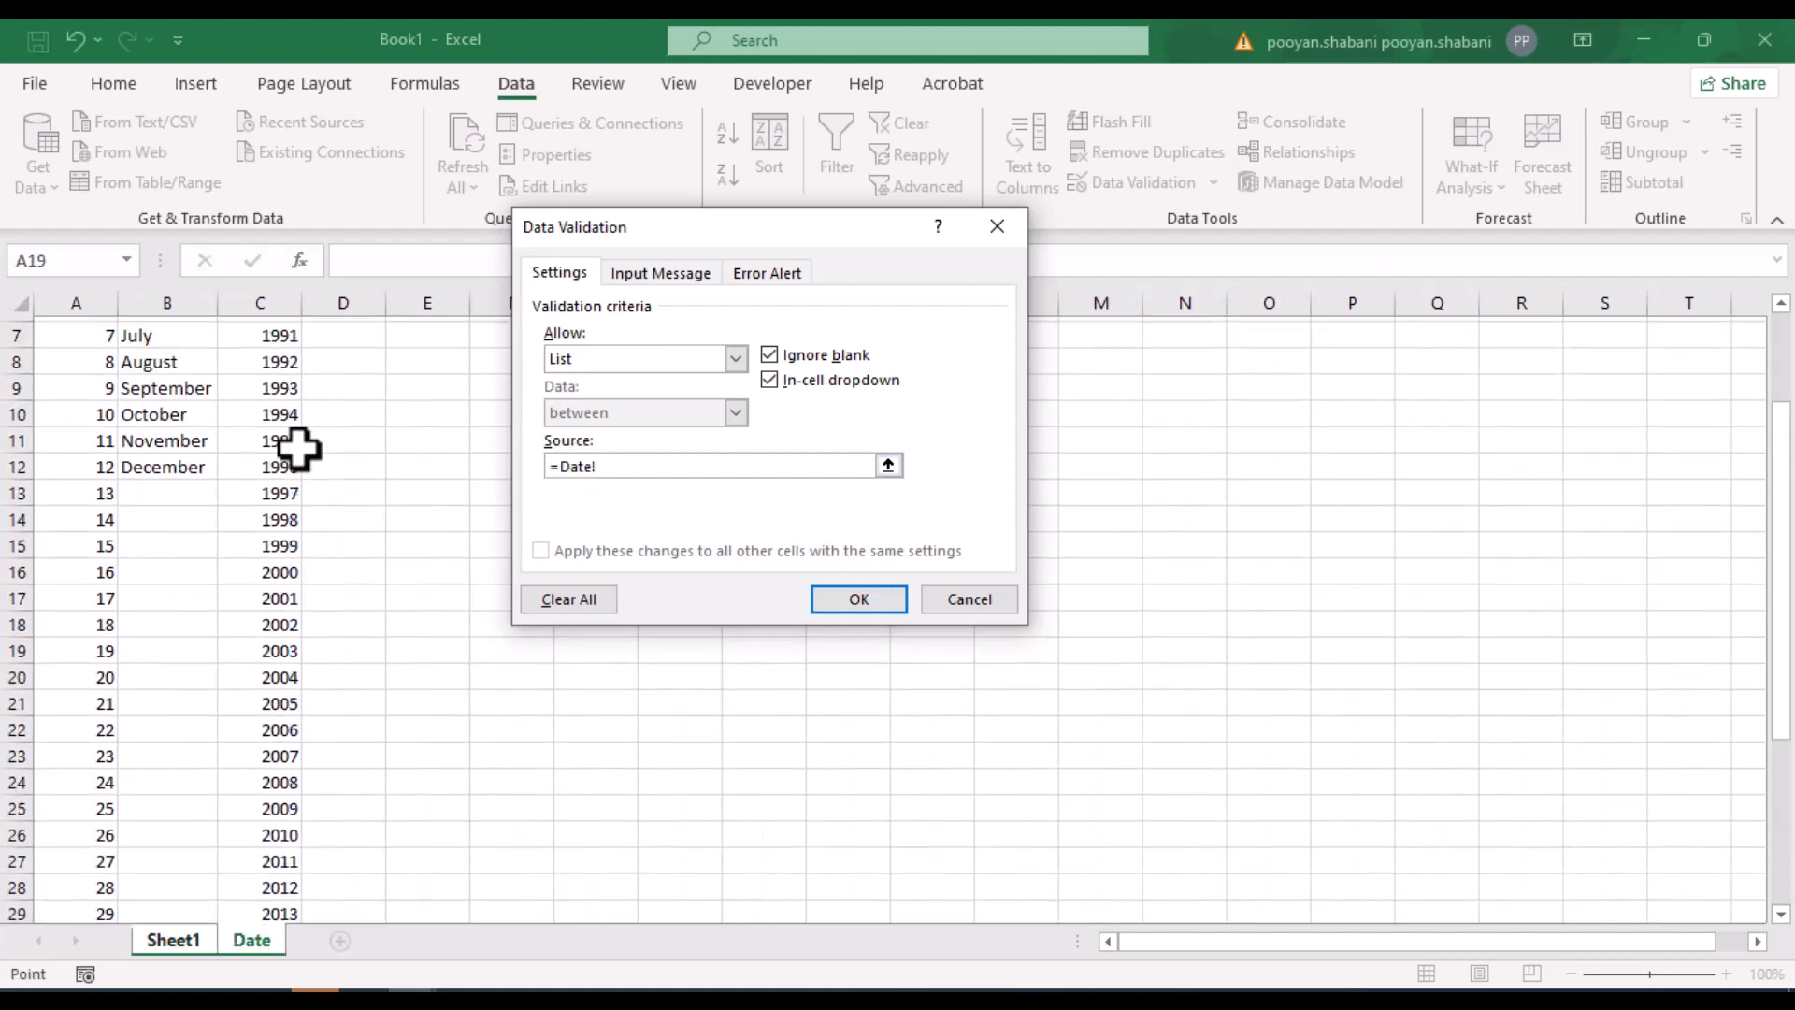
{"action": "scroll", "coordinate": [297, 443], "scroll_direction": "up", "scroll_amount": 2}
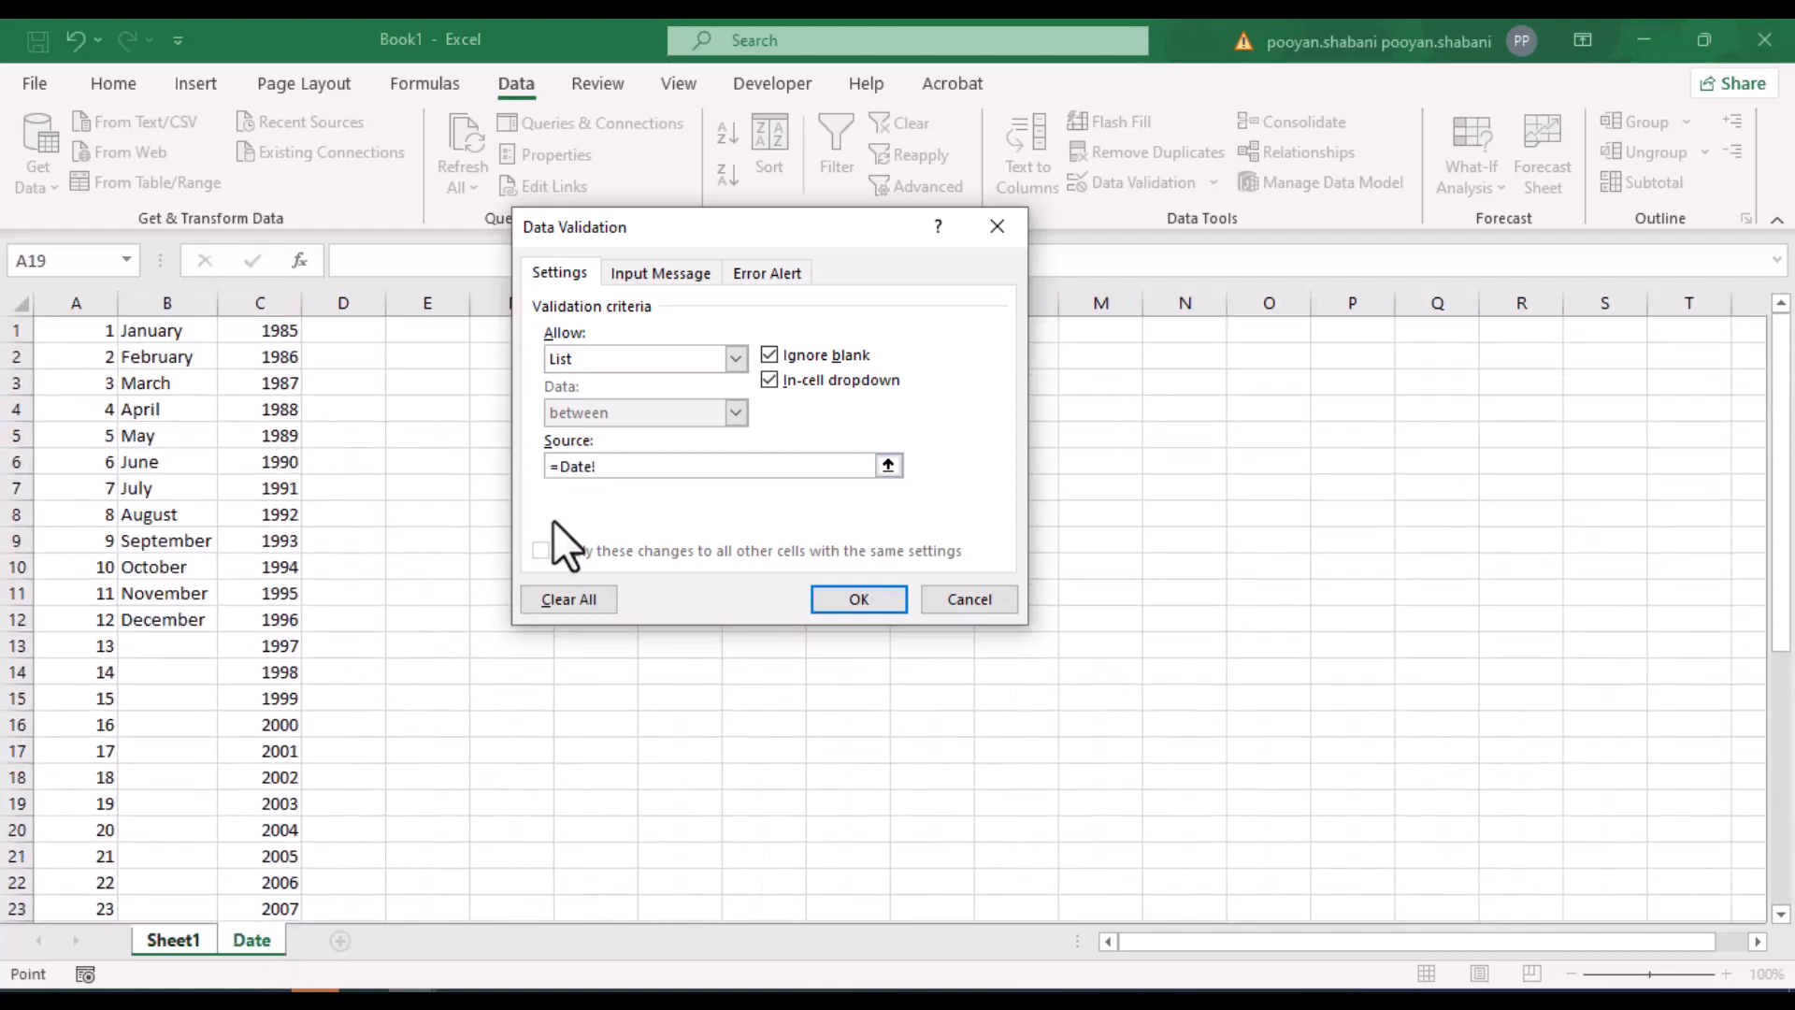
{"action": "left_click_drag", "start_coordinate": [292, 329], "coordinate": [290, 968]}
{"action": "left_click", "coordinate": [856, 600]}
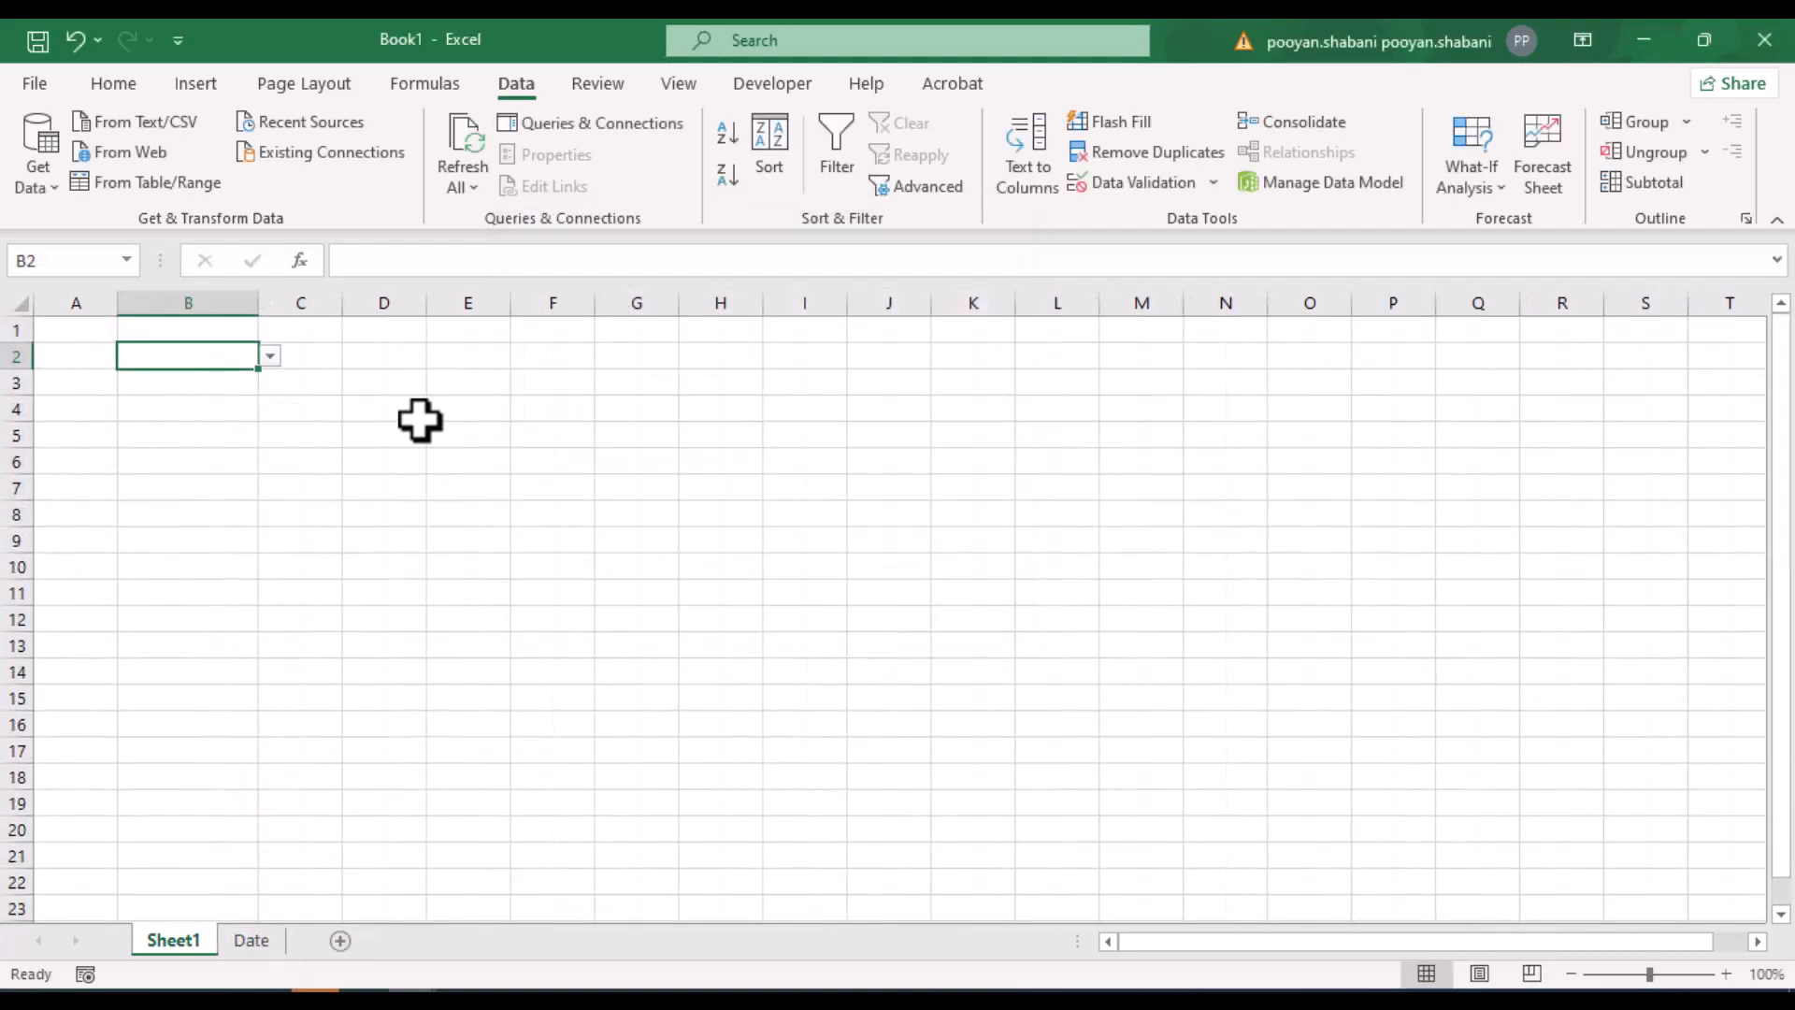
Choose 1986 from the year dropdown in cell B2
{"action": "left_click", "coordinate": [269, 357]}
{"action": "mouse_move", "coordinate": [271, 404]}
{"action": "left_mouse_down"}
{"action": "mouse_move", "coordinate": [268, 501]}
{"action": "mouse_move", "coordinate": [273, 387]}
{"action": "left_mouse_up"}
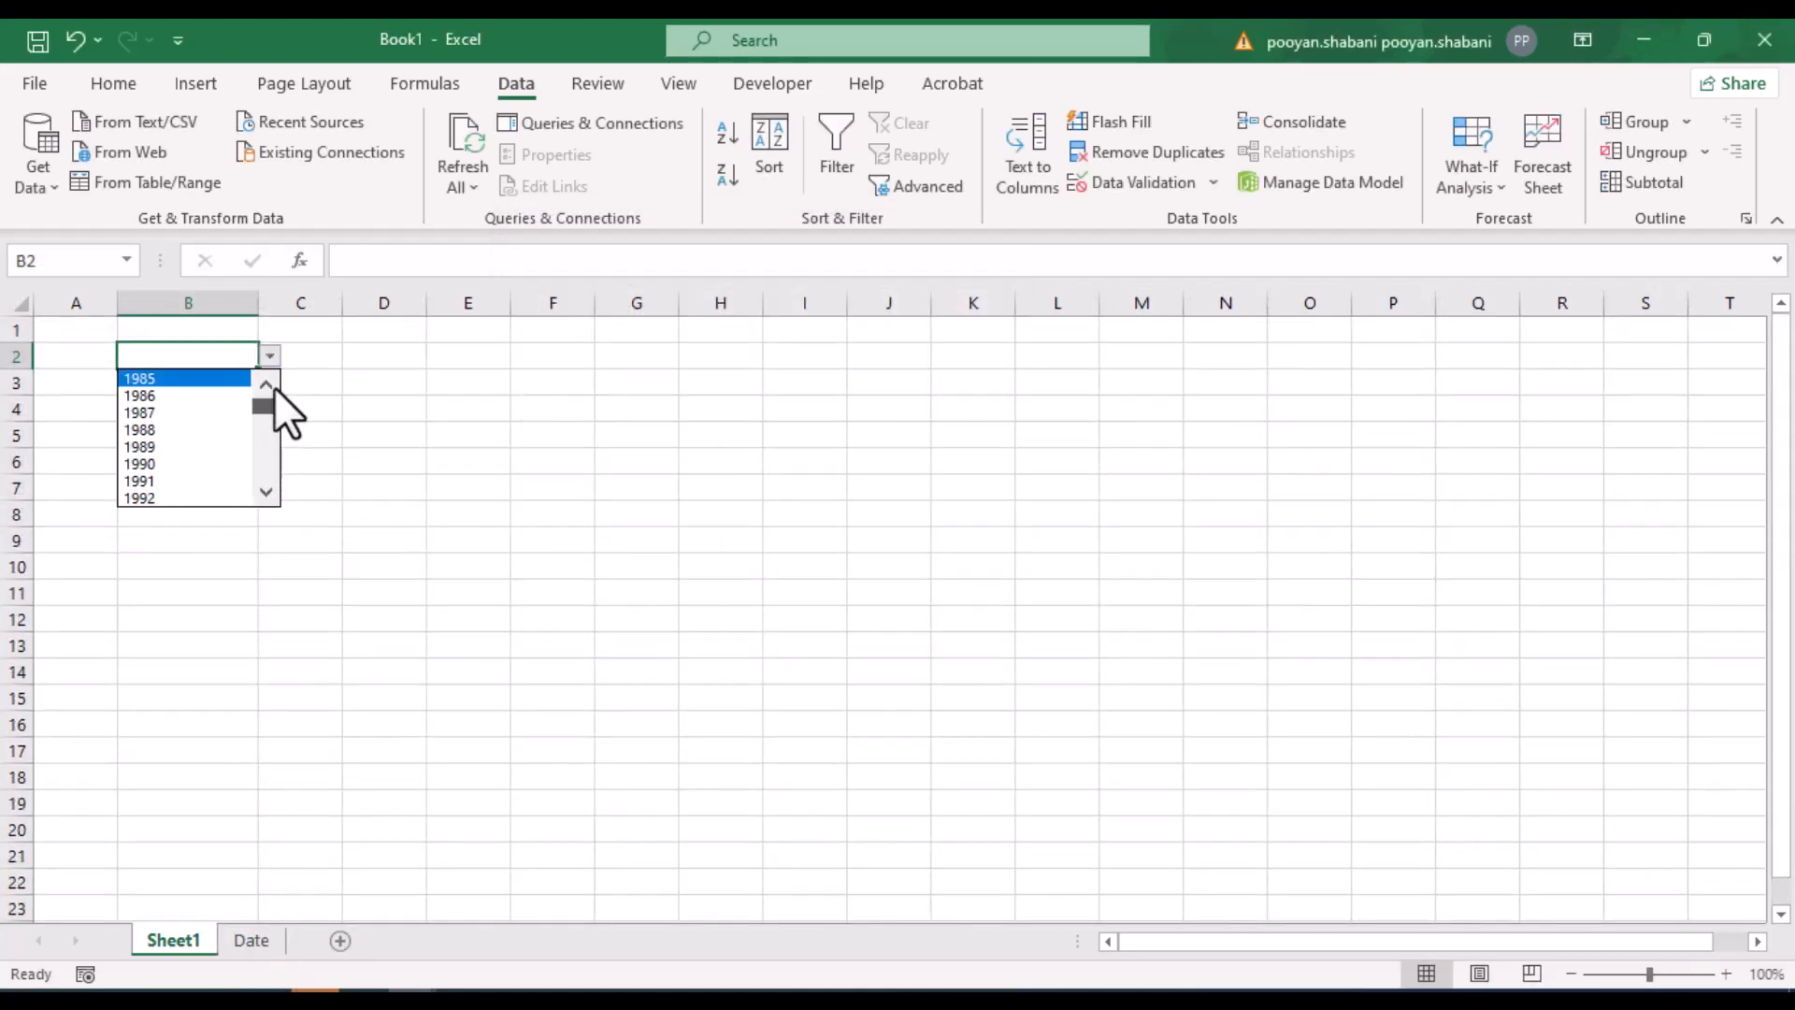
{"action": "left_click", "coordinate": [152, 396]}
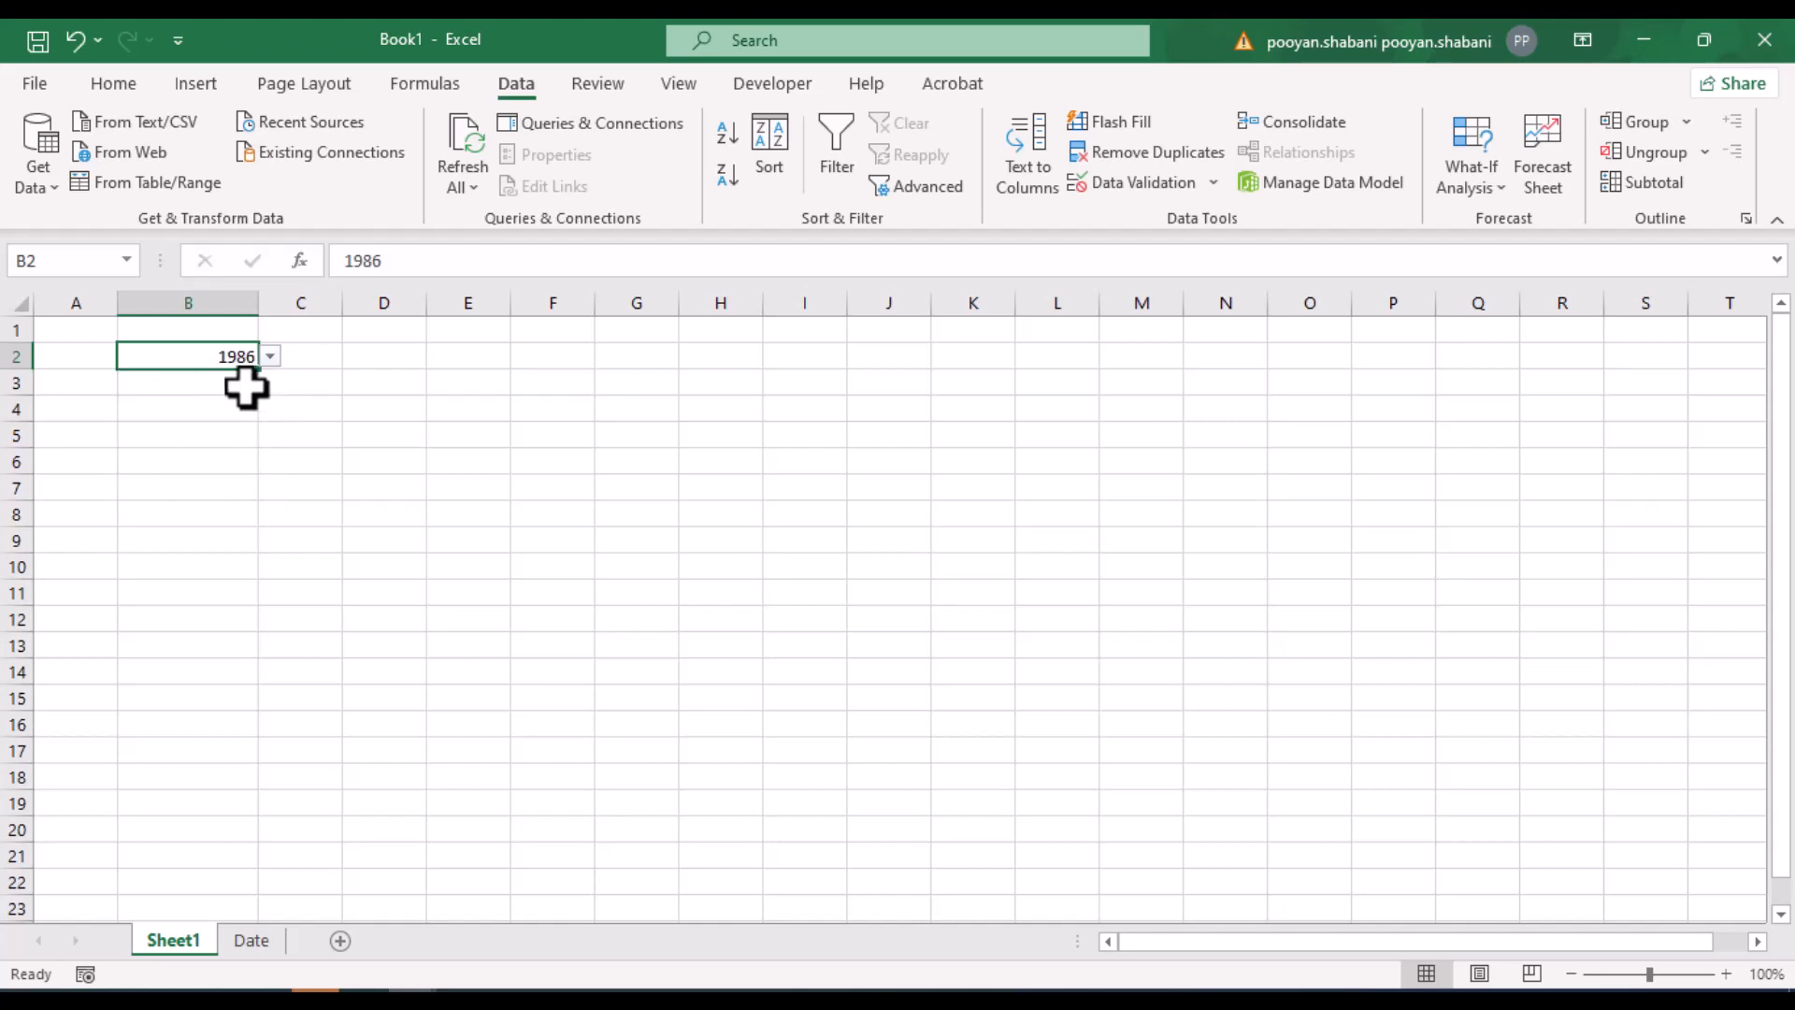
Apply List data validation to cell B3, using the months in Date!$B$1:$B$12 as the source
{"action": "left_click", "coordinate": [246, 387]}
{"action": "left_click", "coordinate": [1143, 180]}
{"action": "left_click", "coordinate": [711, 359]}
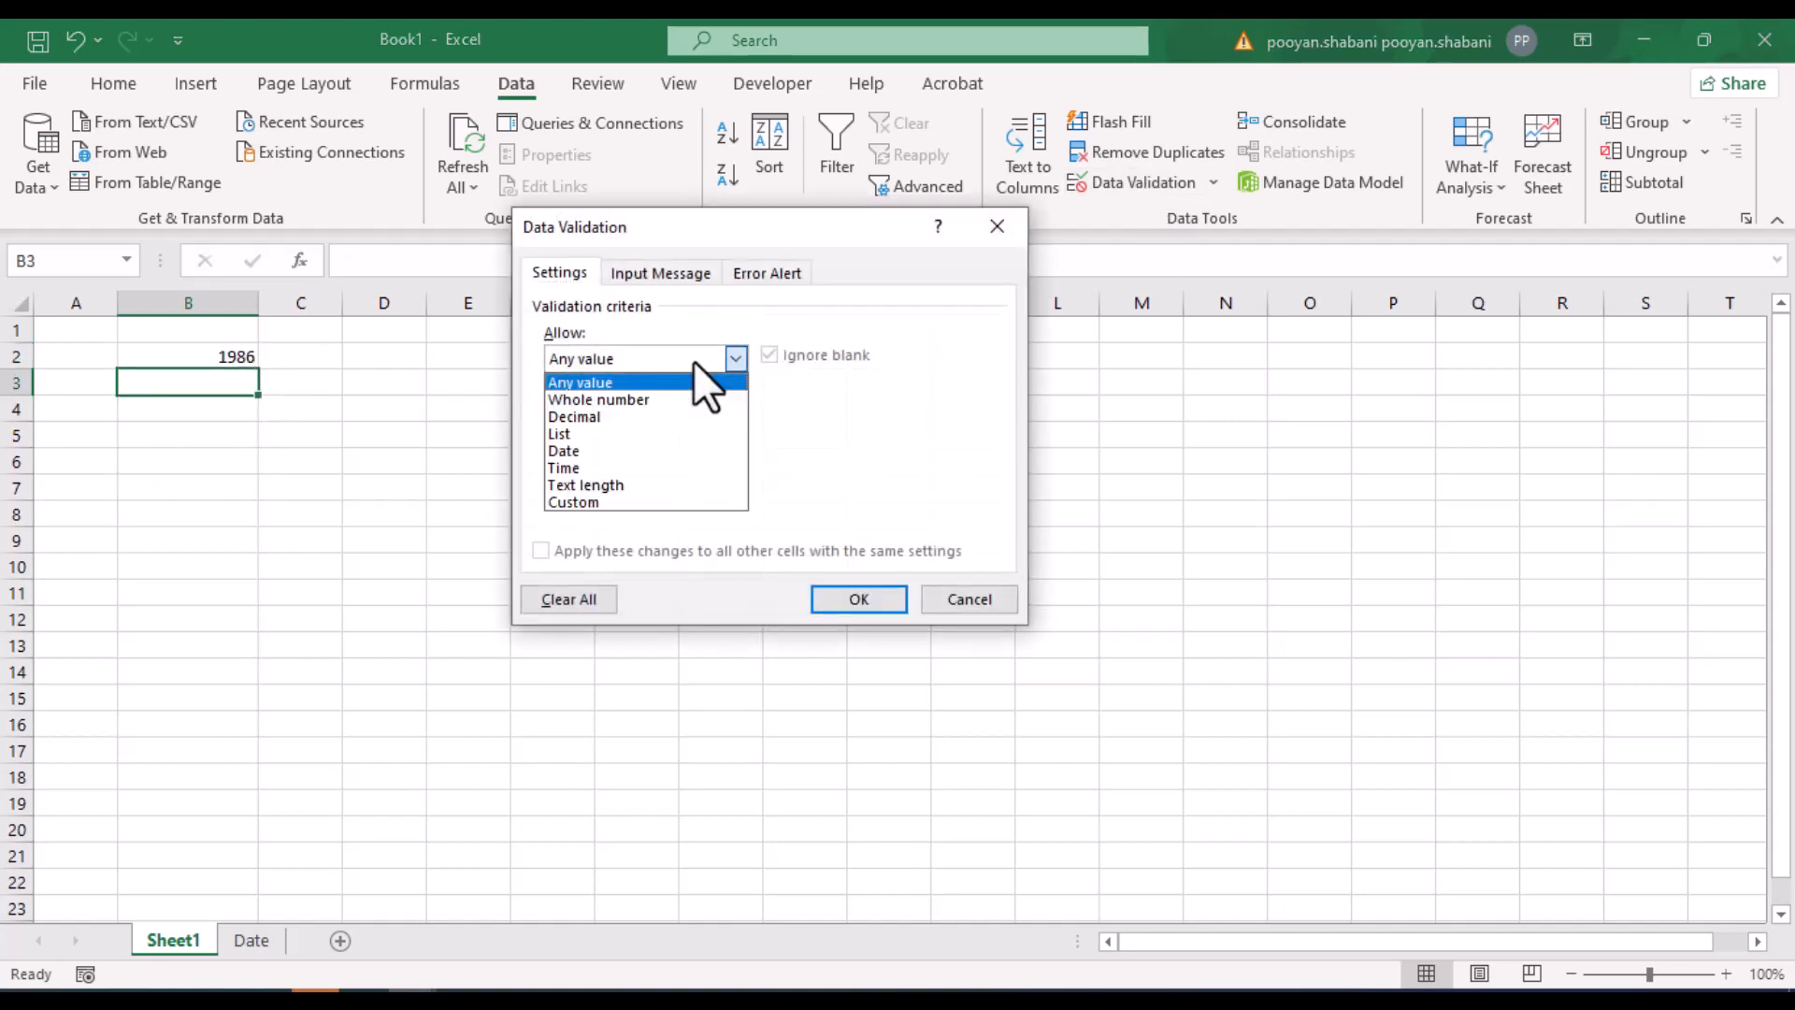
{"action": "left_click", "coordinate": [630, 433]}
{"action": "left_click", "coordinate": [605, 465]}
{"action": "left_click", "coordinate": [252, 939]}
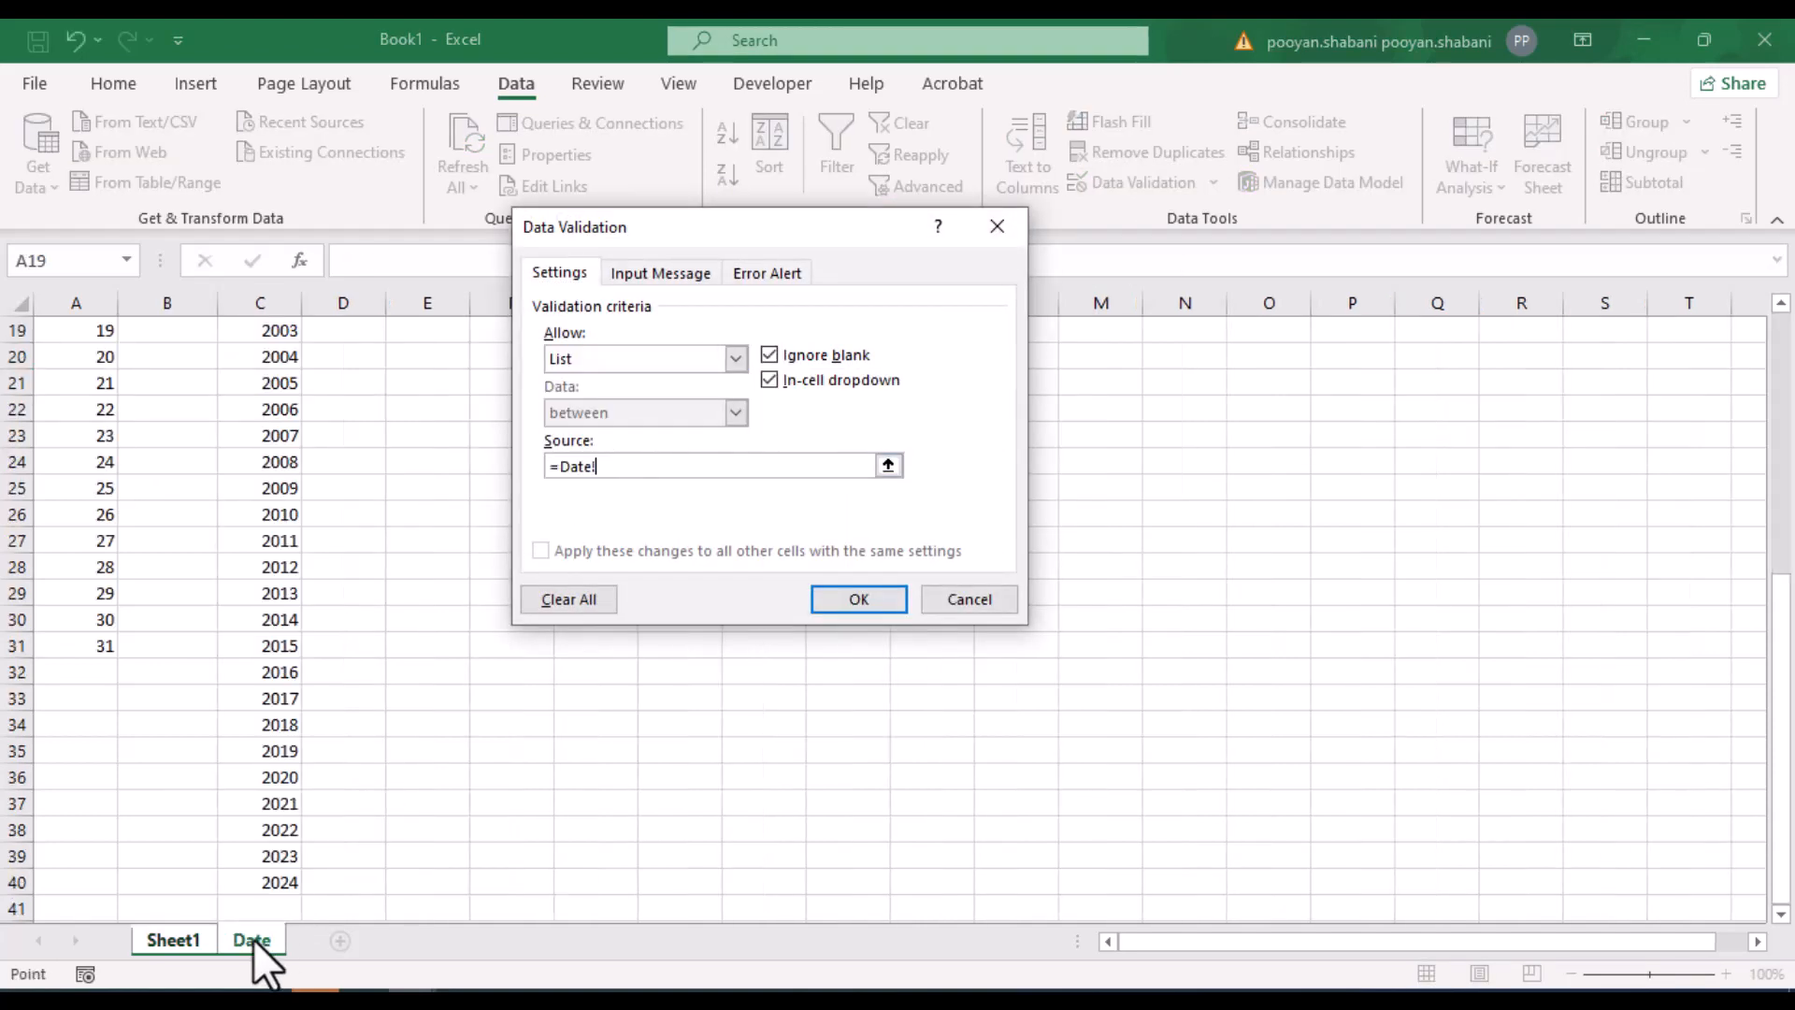
{"action": "scroll", "coordinate": [176, 585], "scroll_direction": "up", "scroll_amount": 6}
{"action": "left_click_drag", "start_coordinate": [181, 612], "coordinate": [187, 330]}
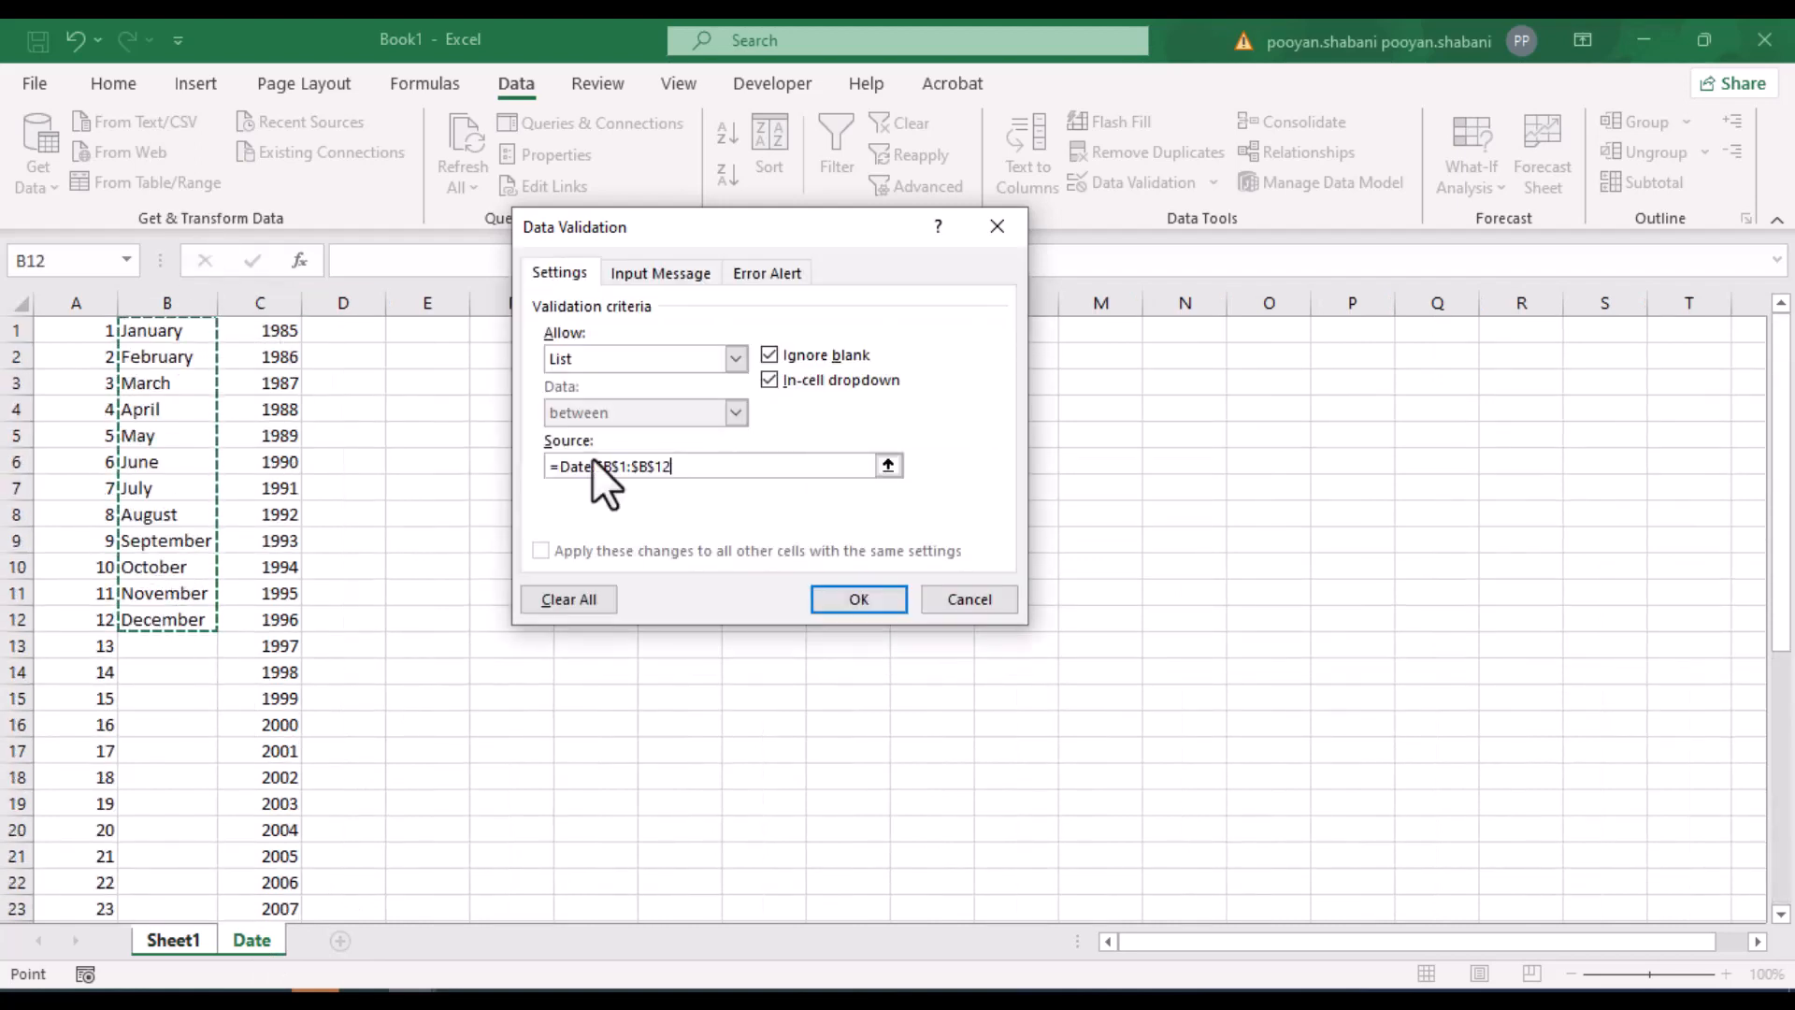
{"action": "left_click", "coordinate": [846, 600]}
Choose November from the month dropdown in cell B3
{"action": "left_click", "coordinate": [269, 382]}
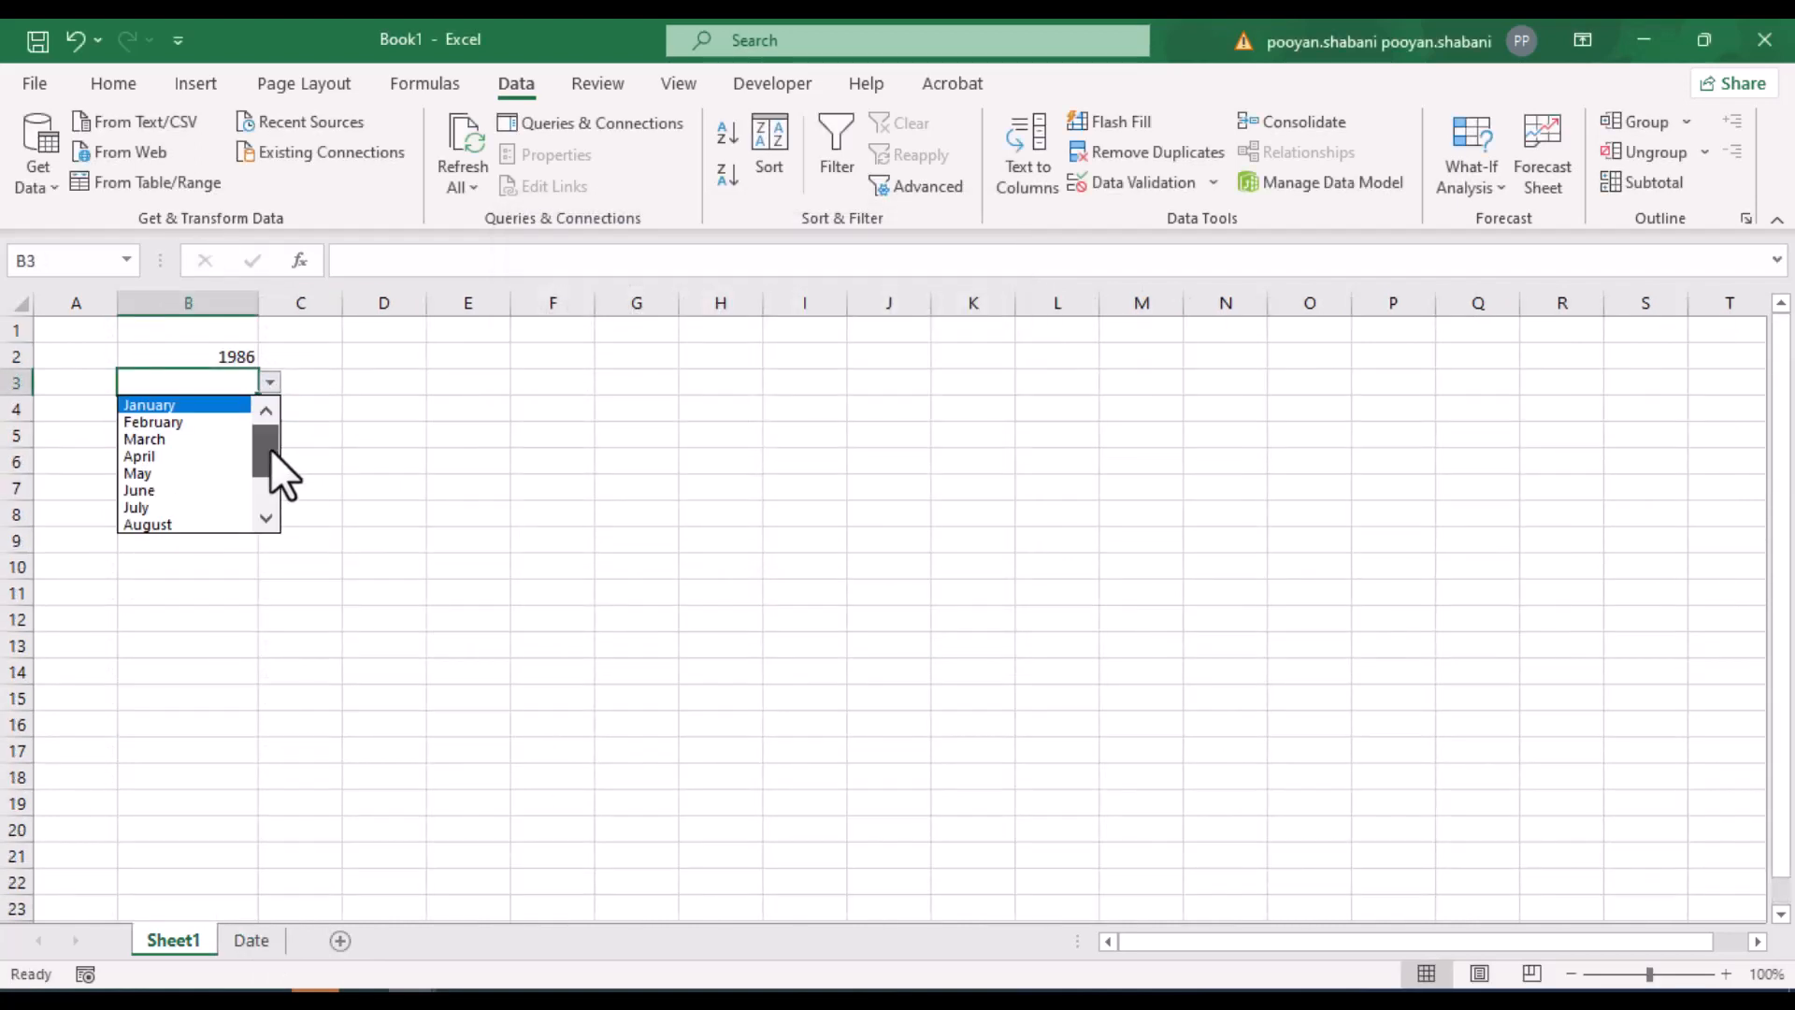
{"action": "left_click_drag", "start_coordinate": [271, 449], "coordinate": [271, 491]}
{"action": "left_click", "coordinate": [215, 507]}
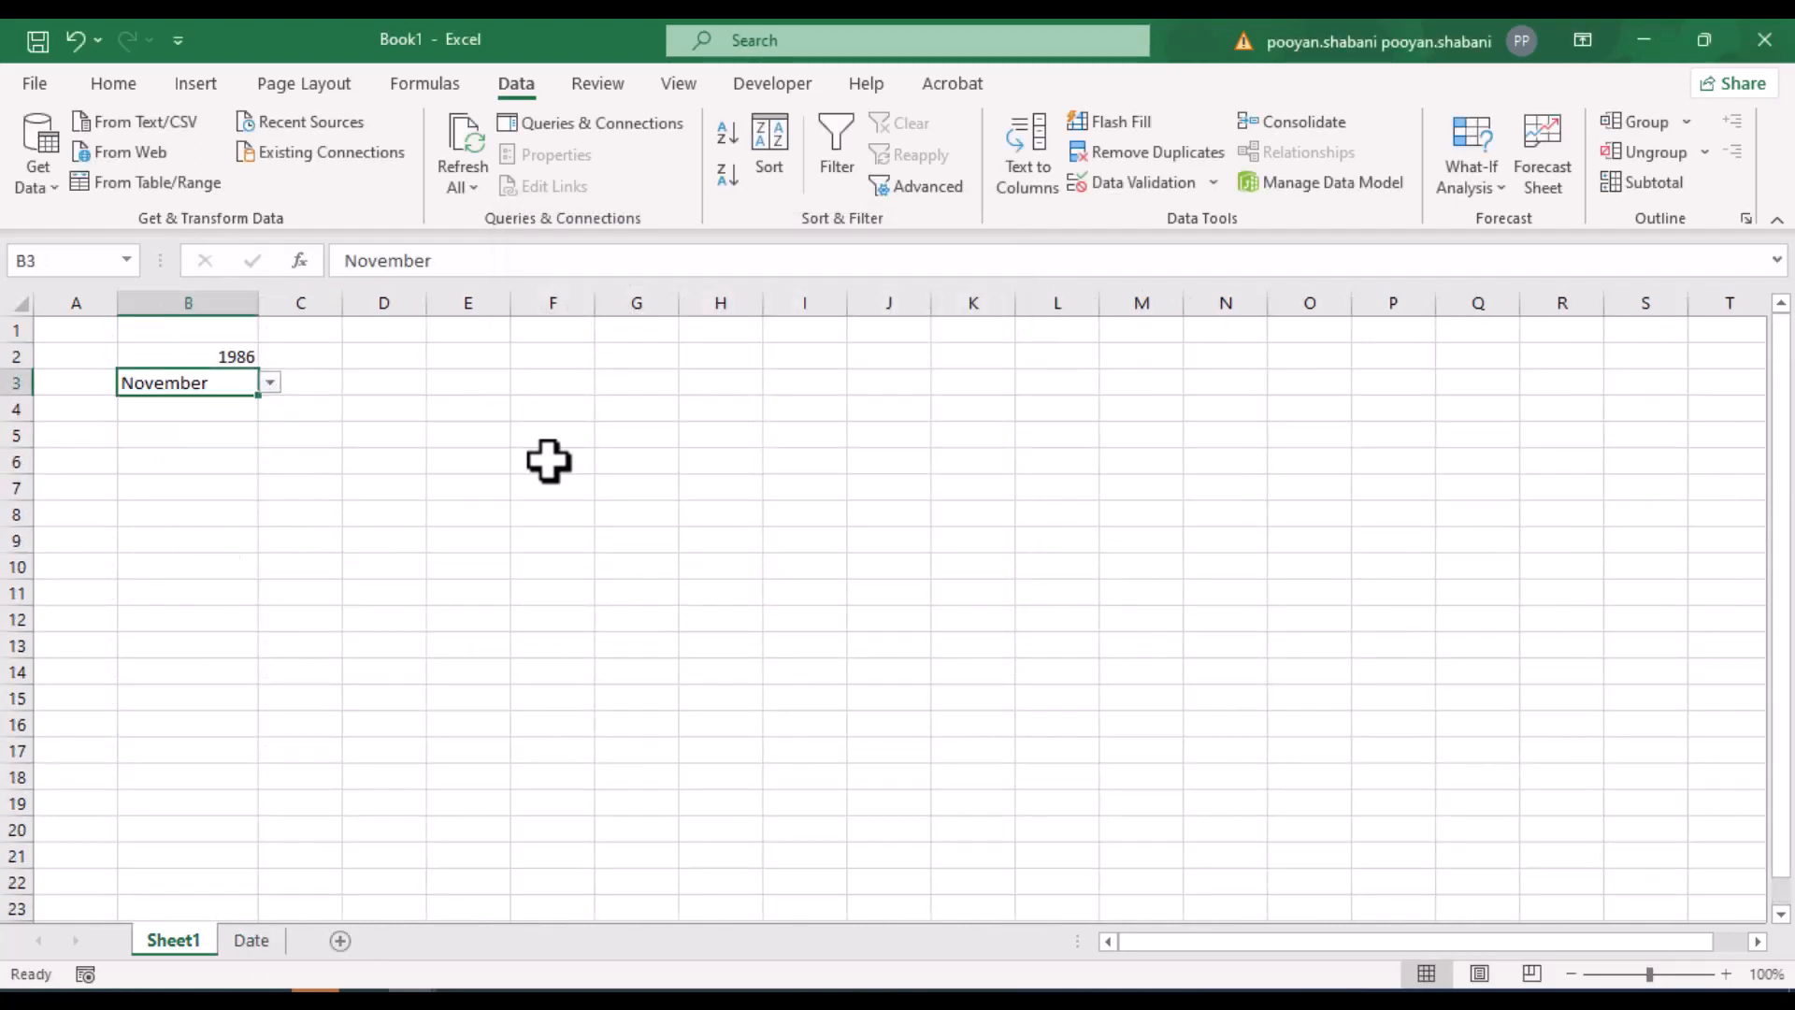
Apply List data validation to cell B4 with the days in Date!$A$1:$A$31 as the source, and choose 5 from its dropdown
{"action": "left_click", "coordinate": [211, 414]}
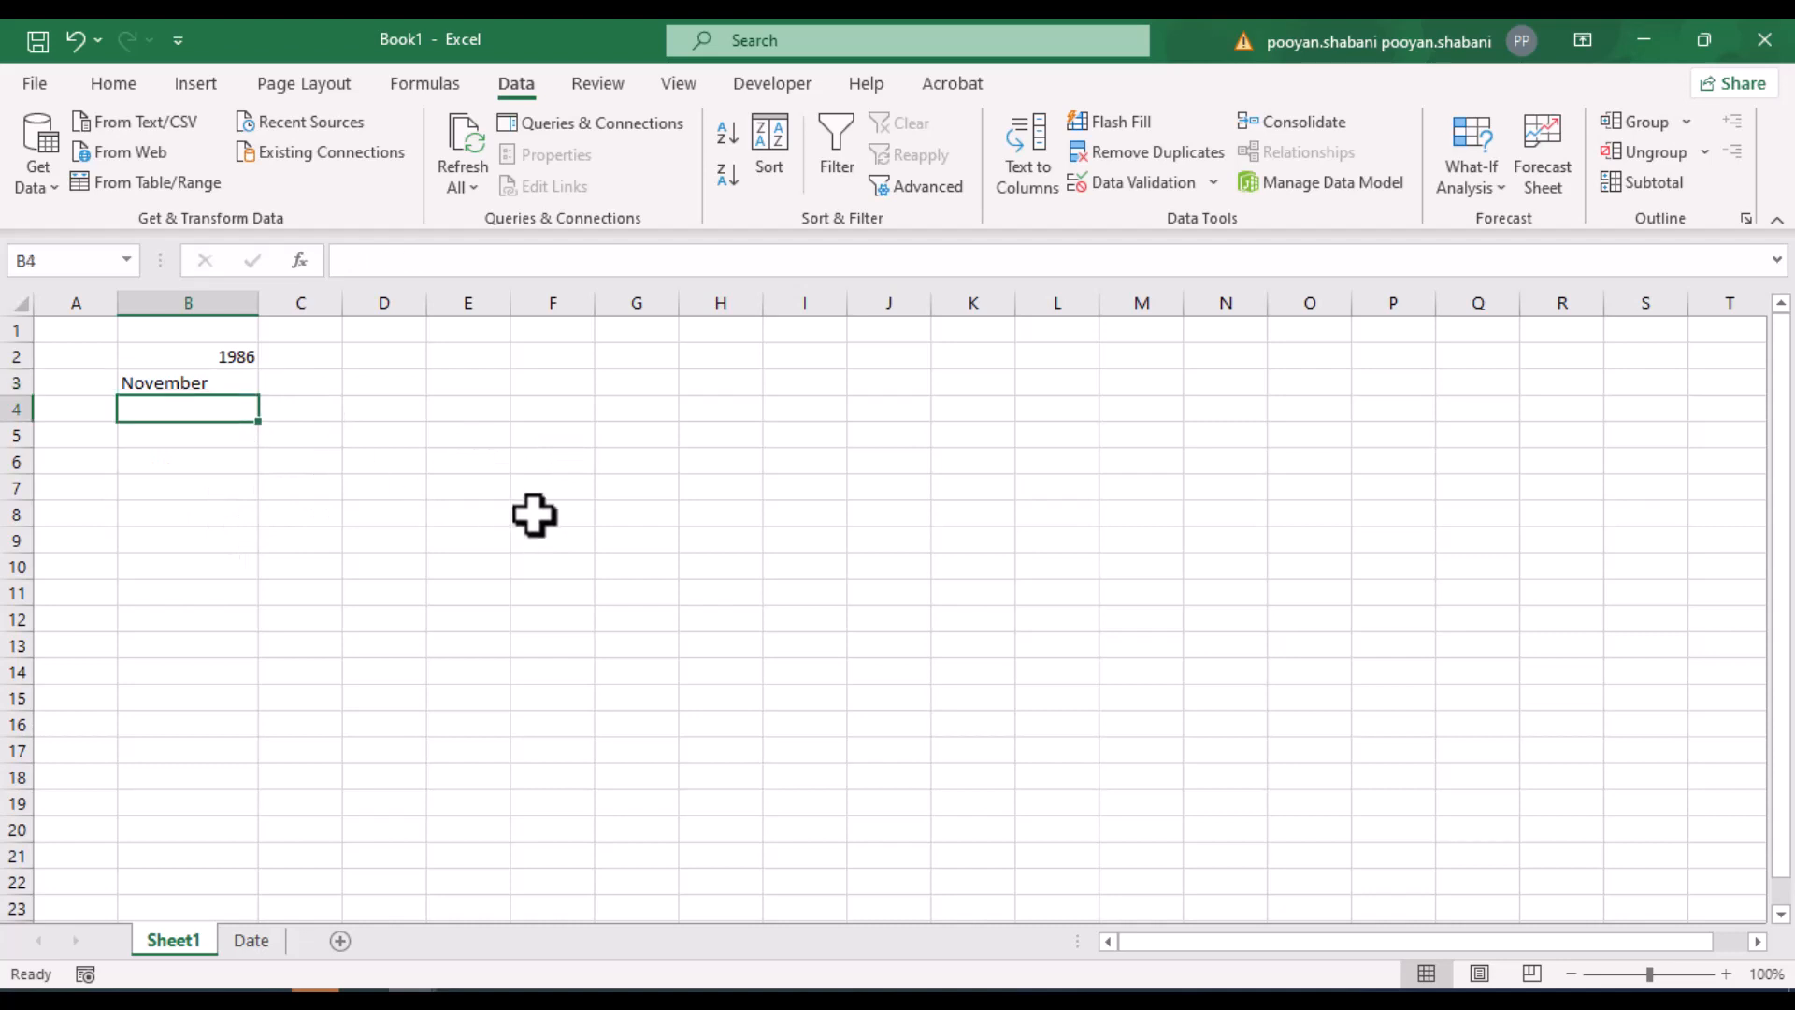
{"action": "left_click", "coordinate": [1146, 189]}
{"action": "left_click", "coordinate": [736, 358]}
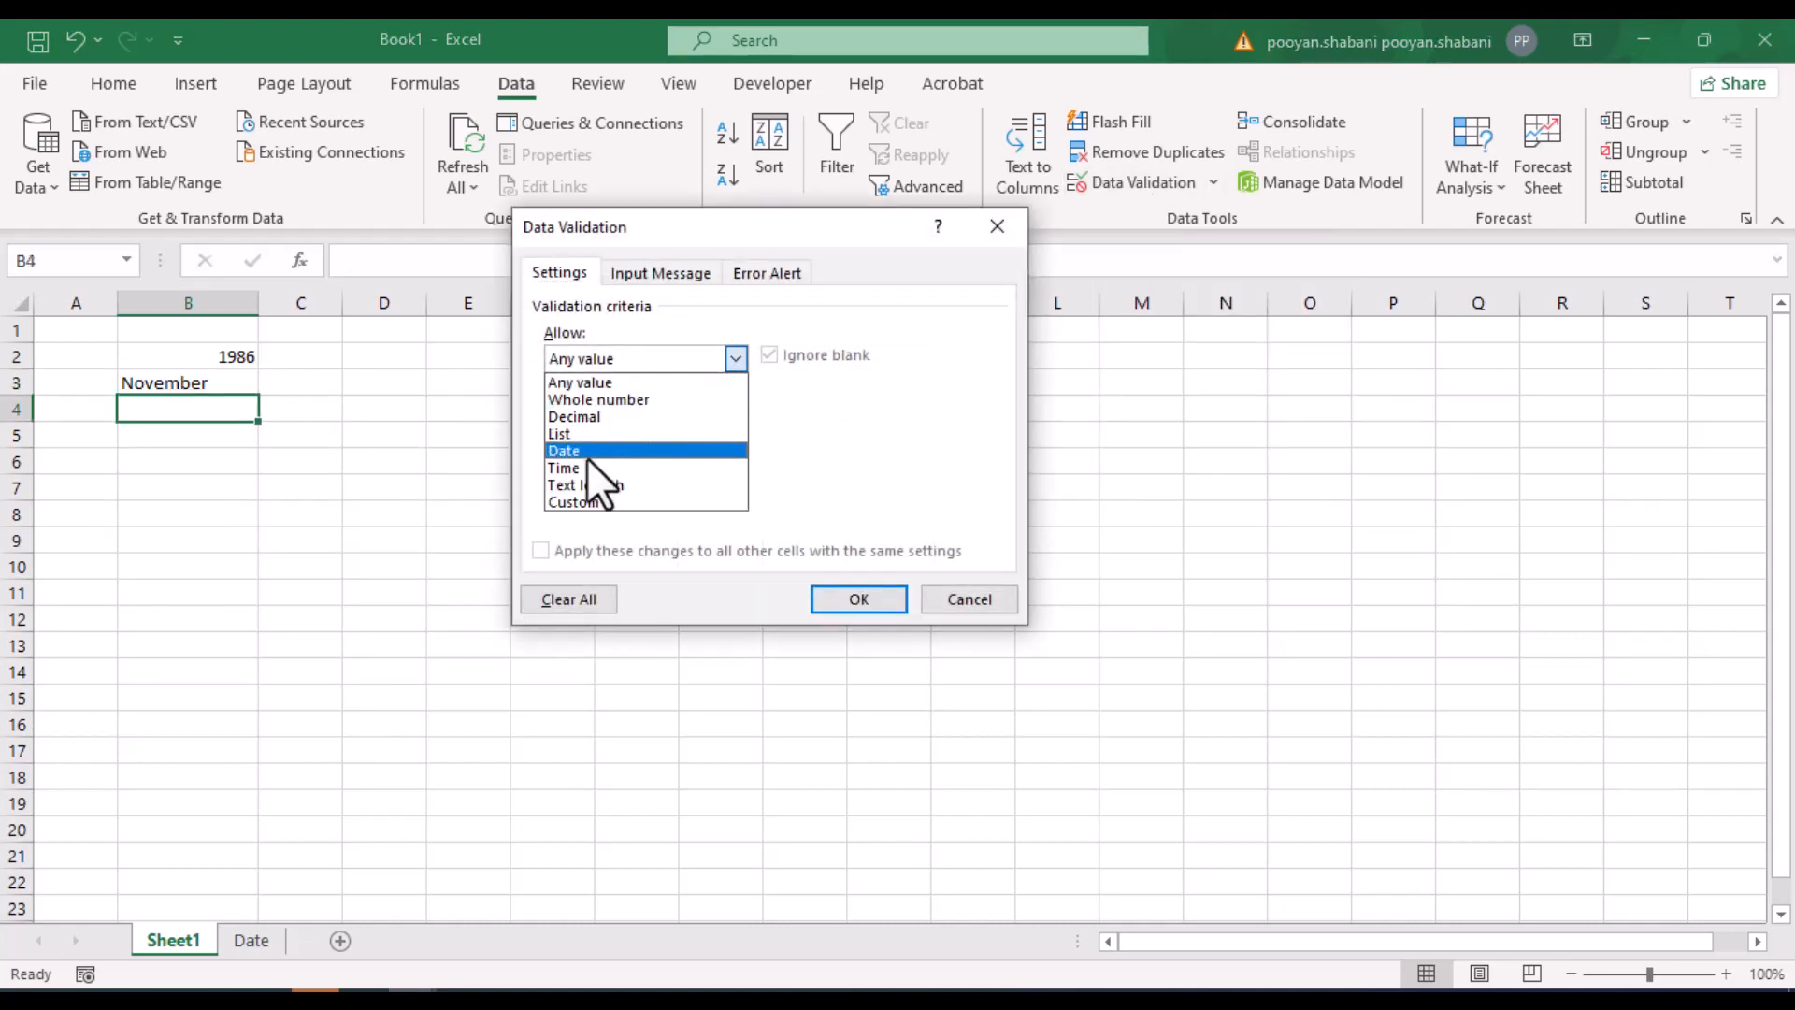
{"action": "left_click", "coordinate": [598, 434]}
{"action": "left_click", "coordinate": [701, 466]}
{"action": "left_click", "coordinate": [251, 941]}
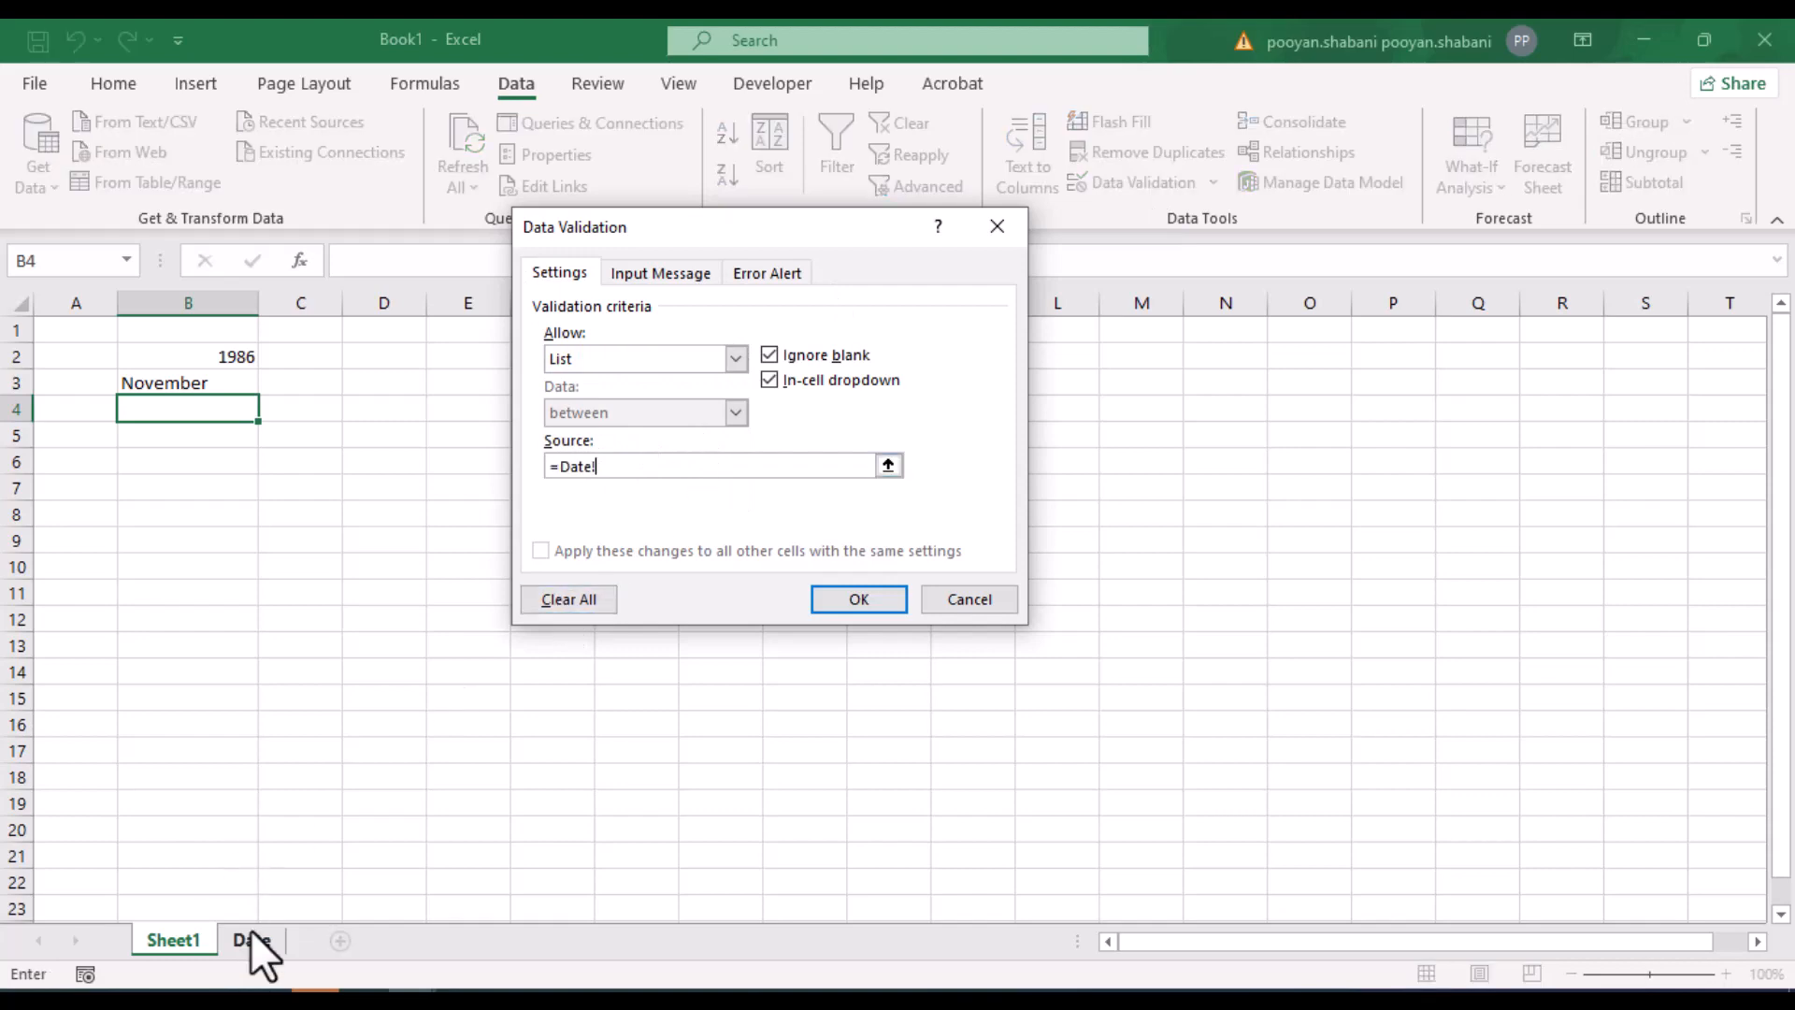
{"action": "left_click_drag", "start_coordinate": [76, 330], "coordinate": [53, 770]}
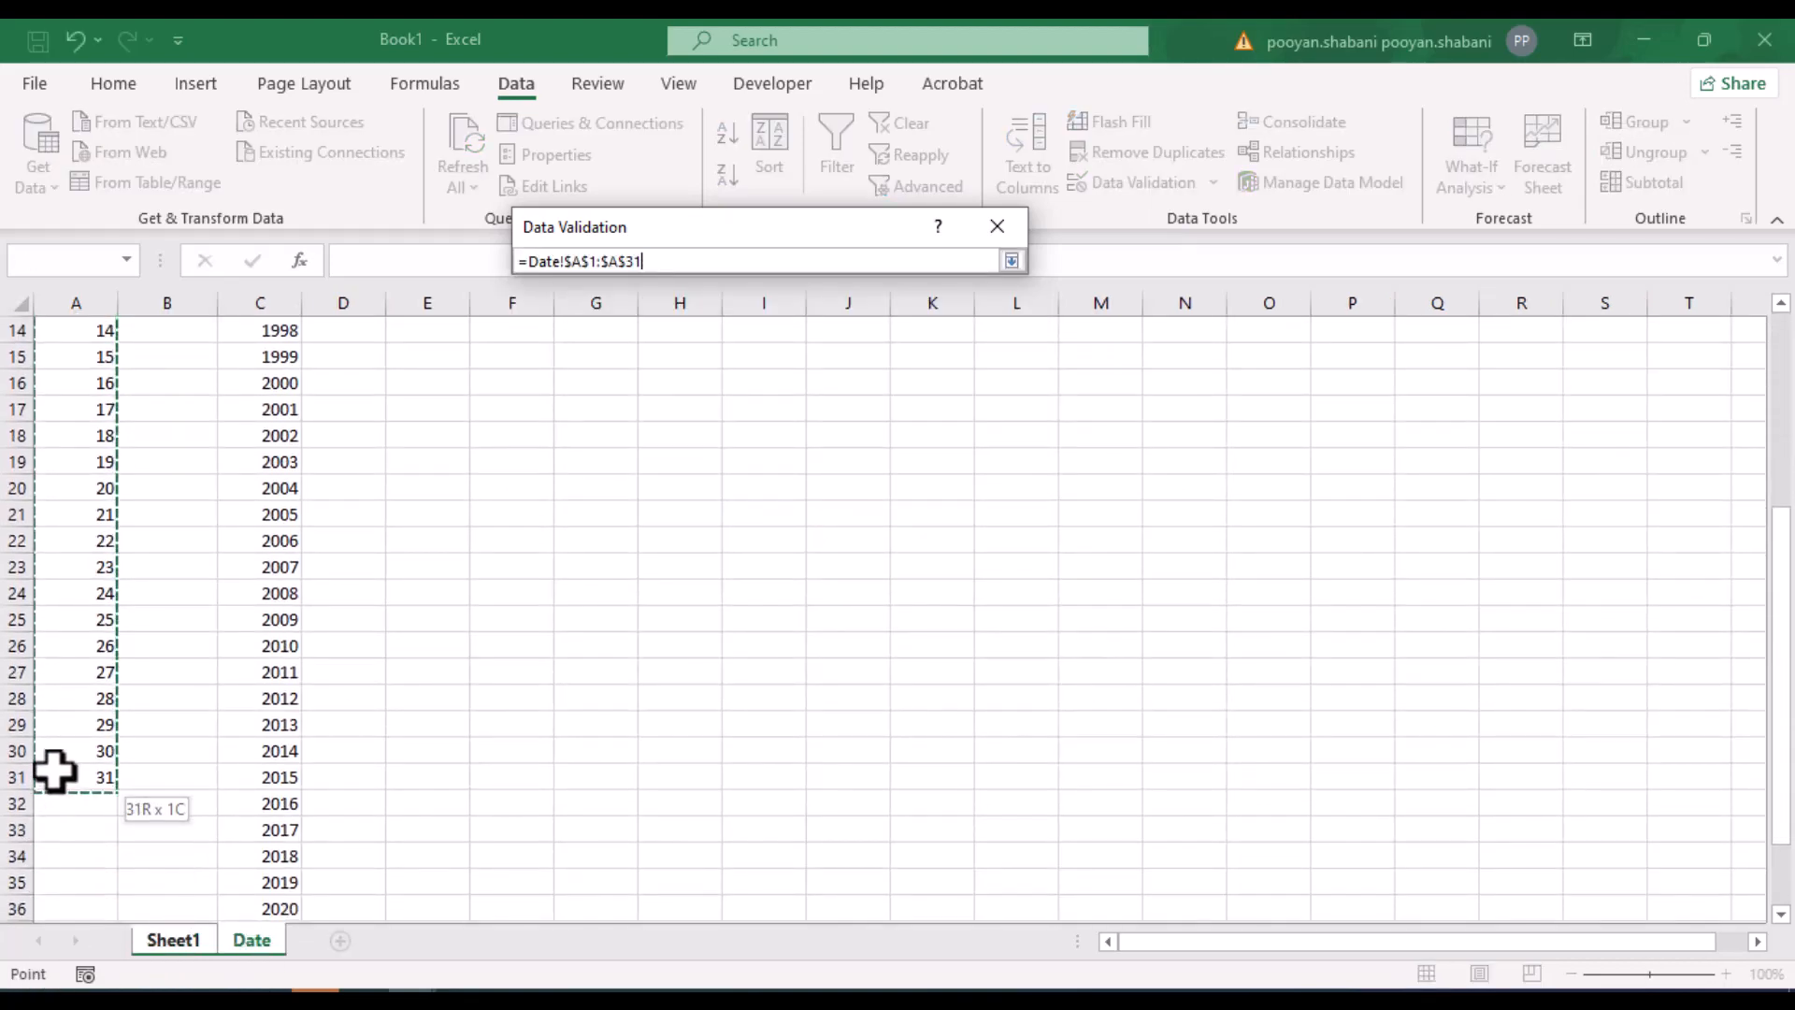
{"action": "left_click", "coordinate": [856, 604]}
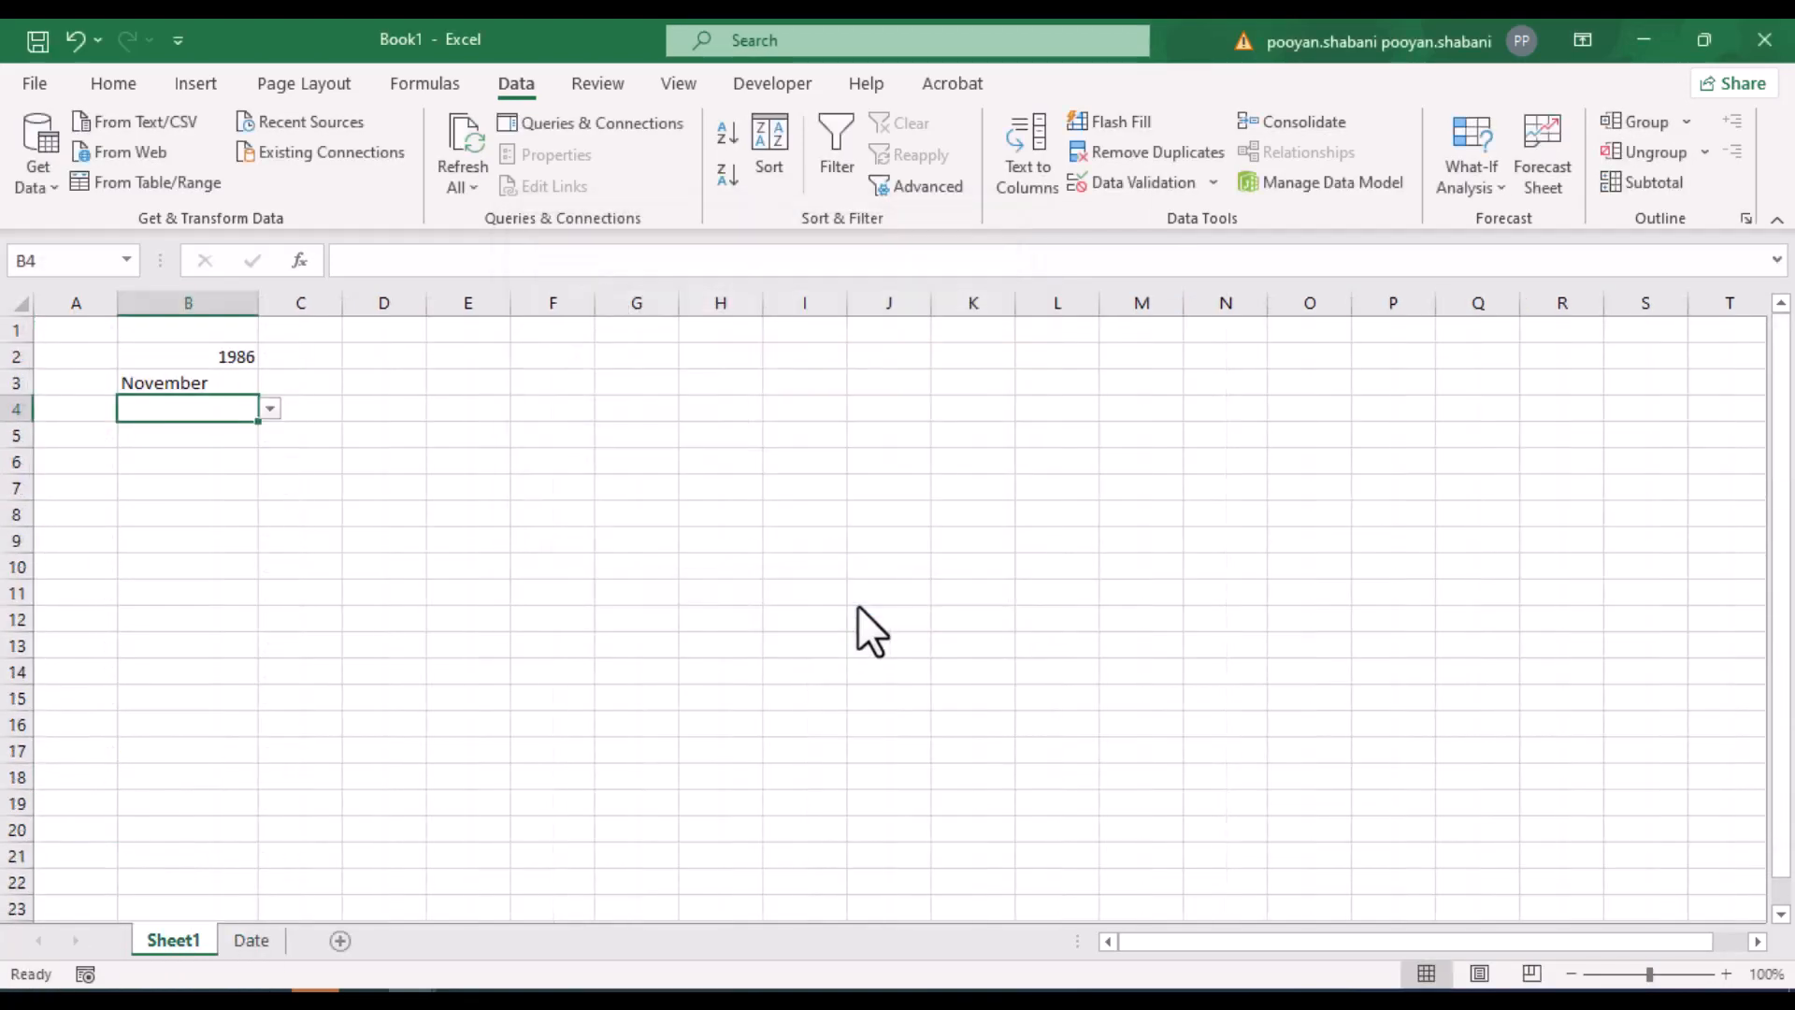
{"action": "left_click", "coordinate": [270, 409]}
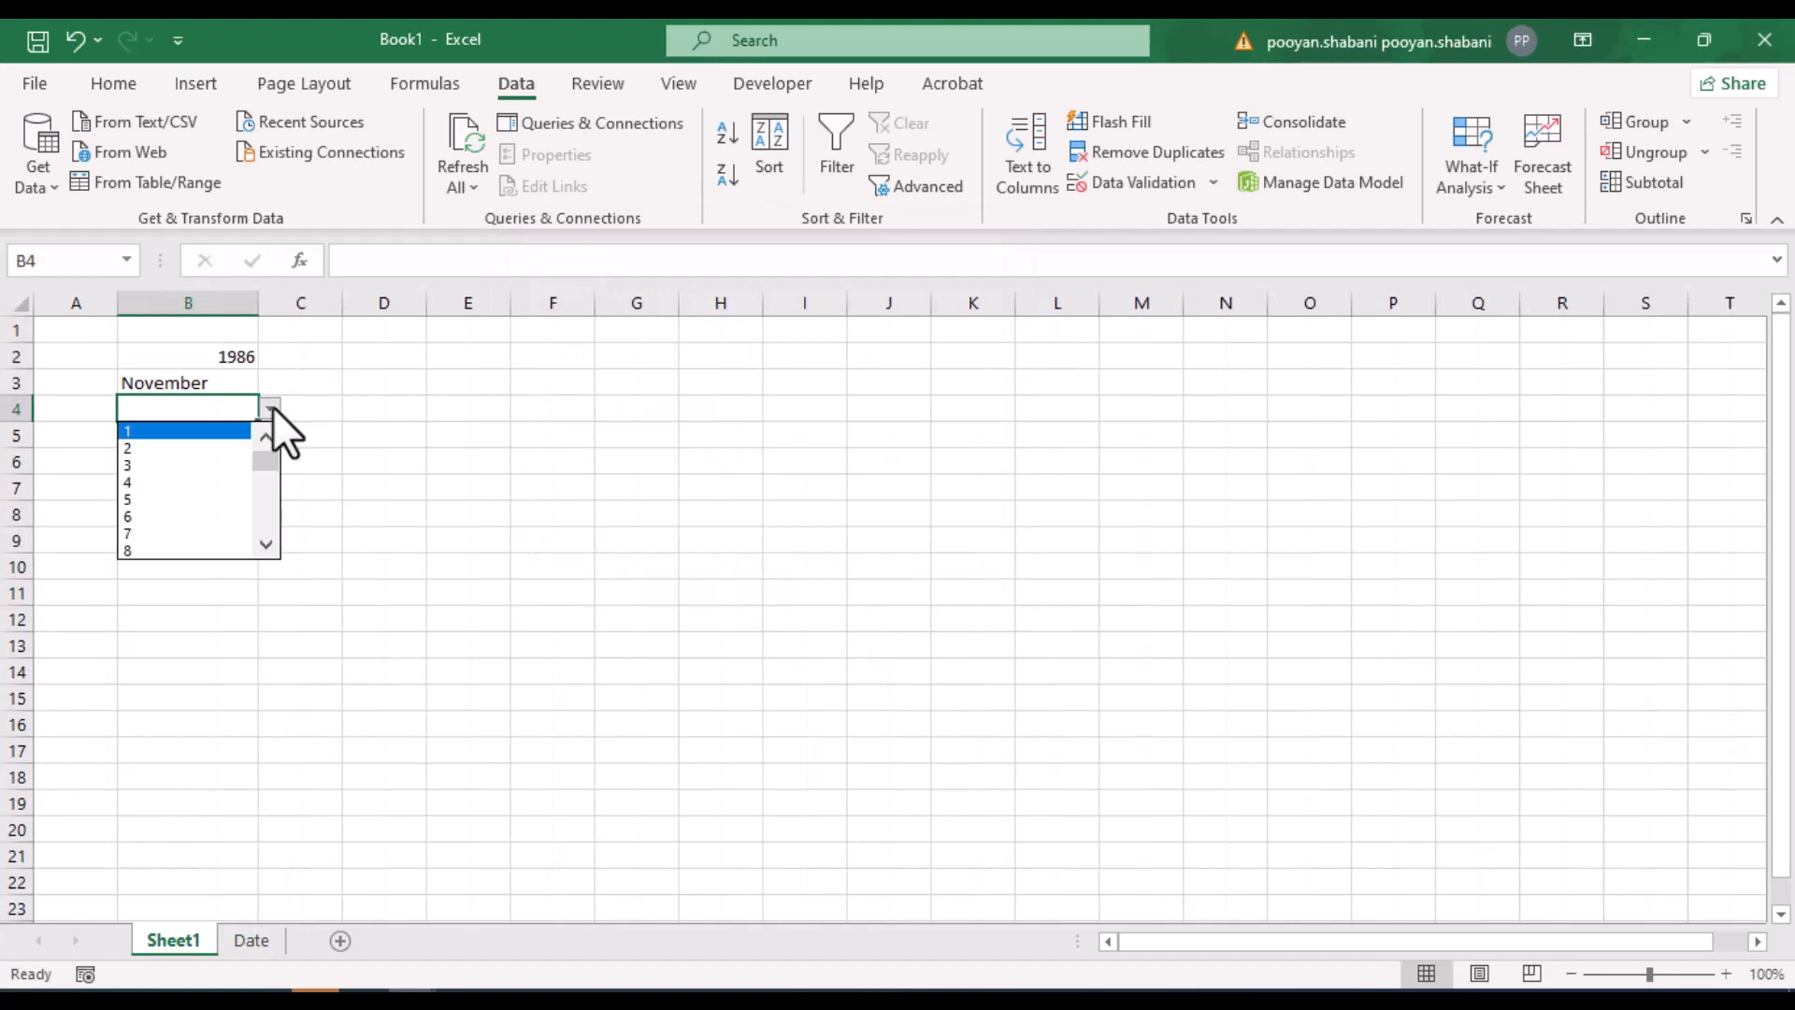
{"action": "left_click", "coordinate": [182, 499]}
Centre the contents of cells B2:B4
{"action": "left_click", "coordinate": [113, 83]}
{"action": "left_click_drag", "start_coordinate": [187, 356], "coordinate": [215, 382]}
{"action": "left_click", "coordinate": [487, 174]}
{"action": "left_click", "coordinate": [438, 435]}
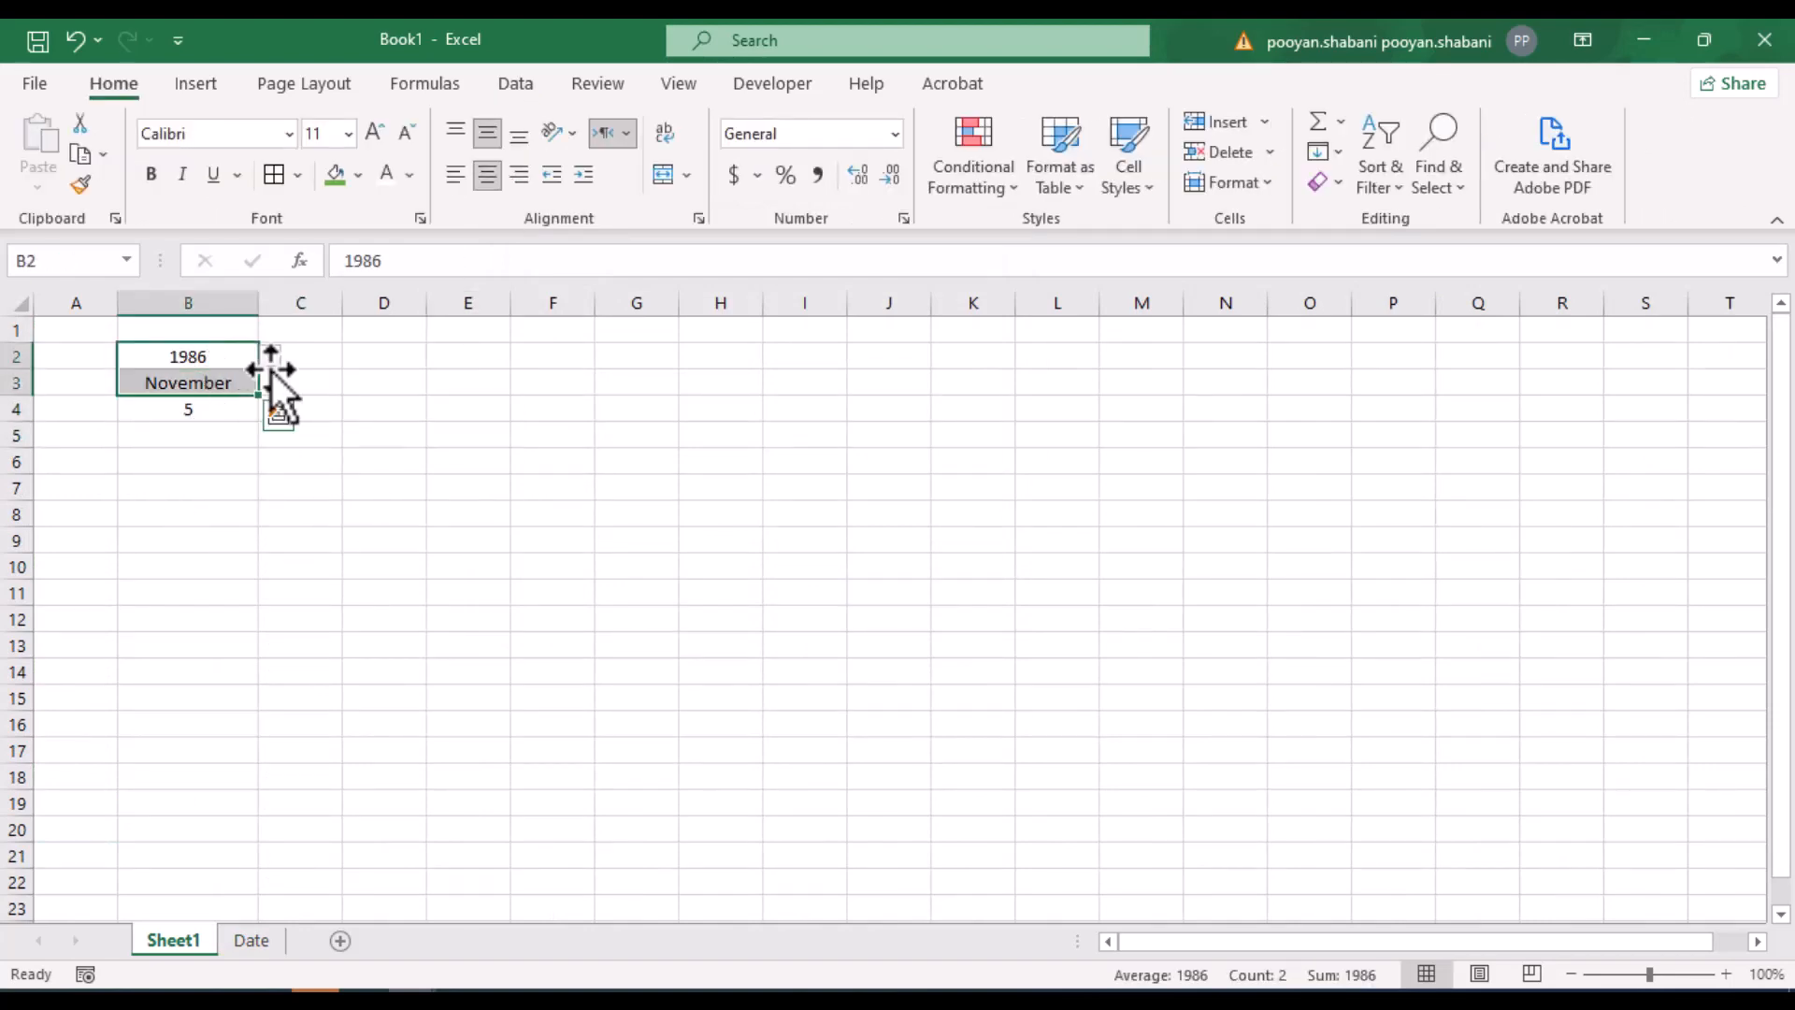
Format cells B2:B3 with a light blue fill and dark blue, bold text in a slightly larger font size
{"action": "left_click", "coordinate": [357, 174]}
{"action": "left_click", "coordinate": [508, 294]}
{"action": "left_click", "coordinate": [408, 173]}
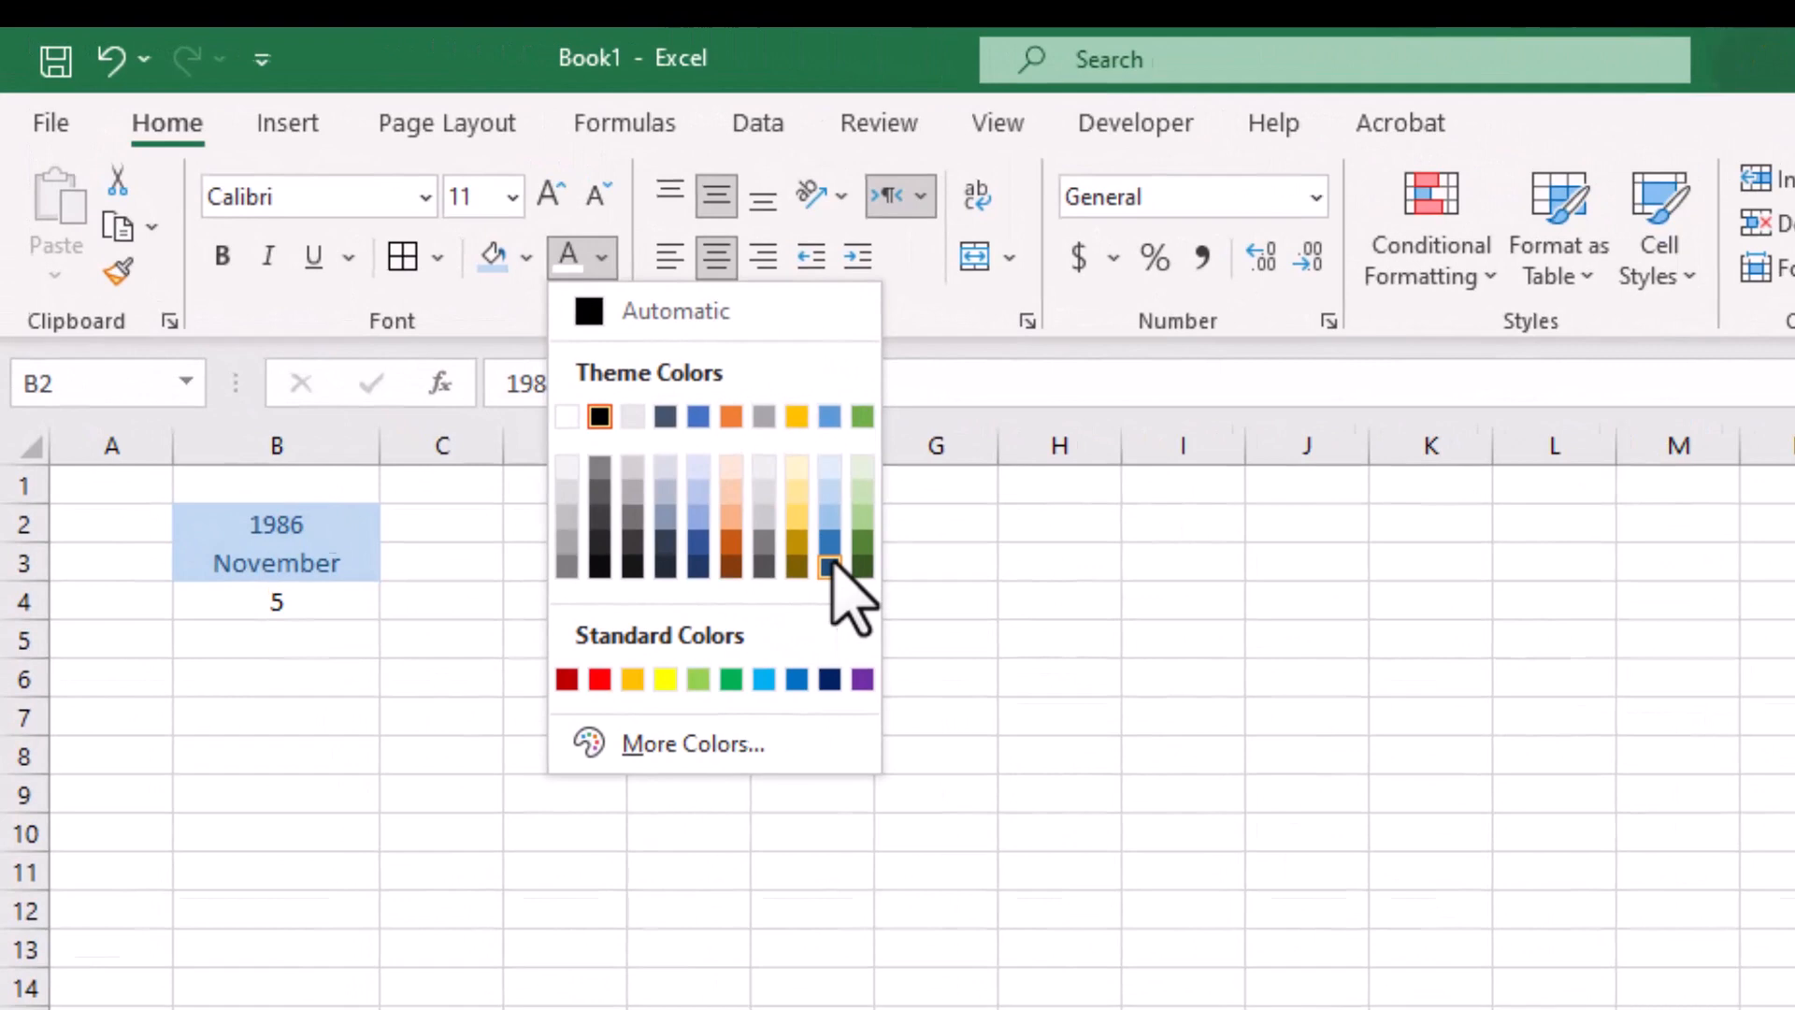
{"action": "left_click", "coordinate": [830, 567]}
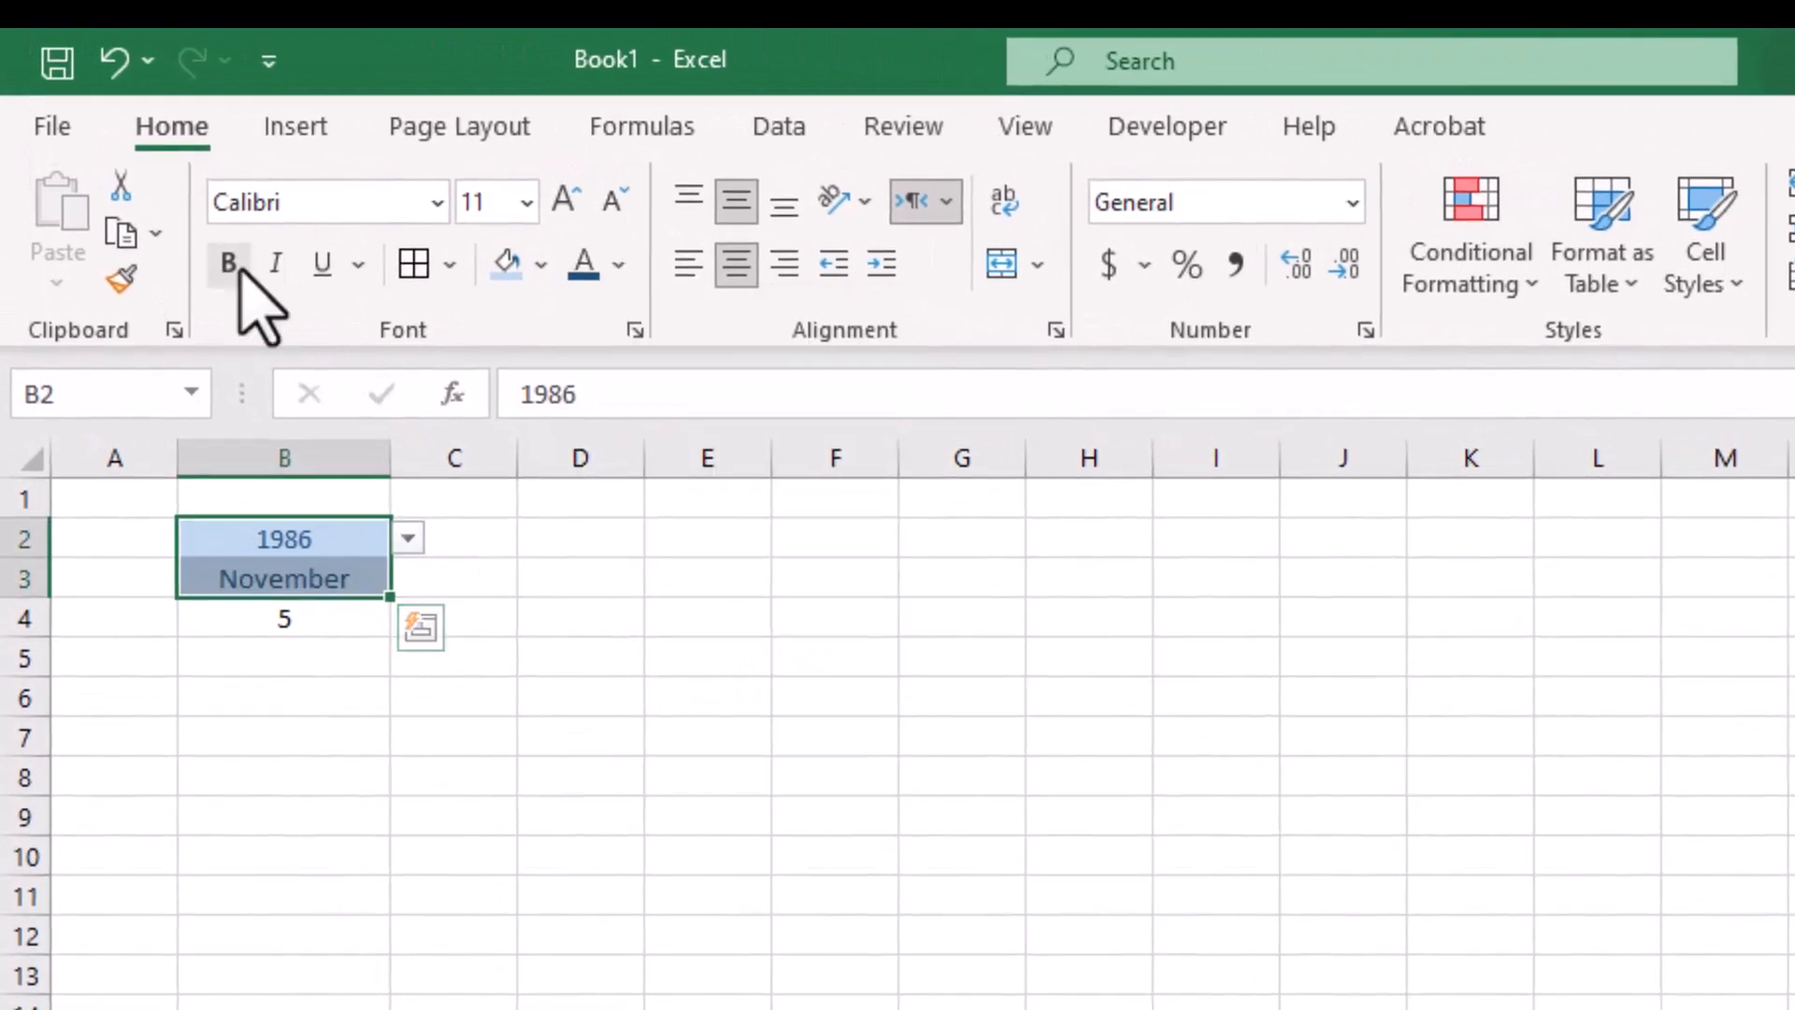
{"action": "left_click", "coordinate": [225, 256]}
{"action": "left_click", "coordinate": [550, 194]}
Give cell B4 the same light blue fill and dark blue bold text, with the font size set to 60
{"action": "left_click", "coordinate": [277, 602]}
{"action": "left_click", "coordinate": [491, 256]}
{"action": "left_click", "coordinate": [587, 265]}
{"action": "left_click", "coordinate": [231, 264]}
{"action": "double_click", "coordinate": [565, 200]}
{"action": "left_click", "coordinate": [477, 200]}
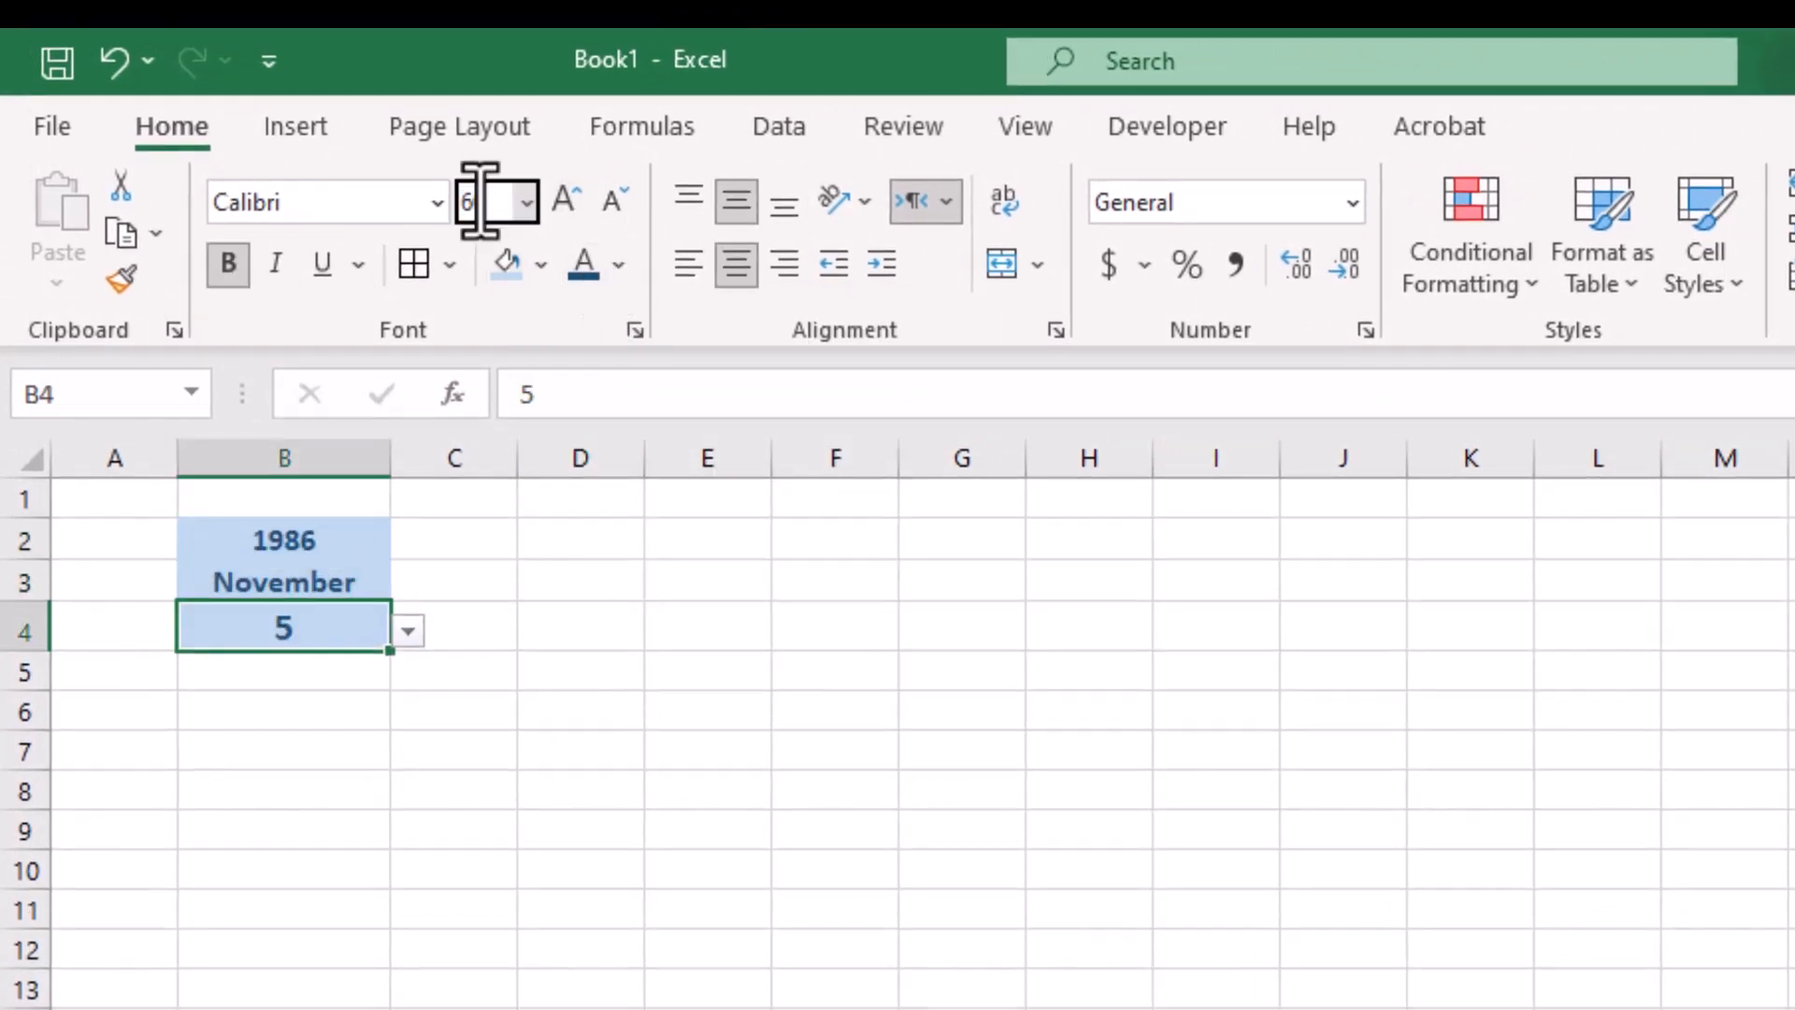
{"action": "type", "text": "60"}
{"action": "key", "text": "Return"}
{"action": "left_click", "coordinate": [707, 696]}
Widen column B and adjust row 4's height, and fill cell B5 with the same light blue
{"action": "left_click_drag", "start_coordinate": [397, 467], "coordinate": [456, 467]}
{"action": "left_click_drag", "start_coordinate": [48, 818], "coordinate": [49, 814]}
{"action": "left_click", "coordinate": [400, 827]}
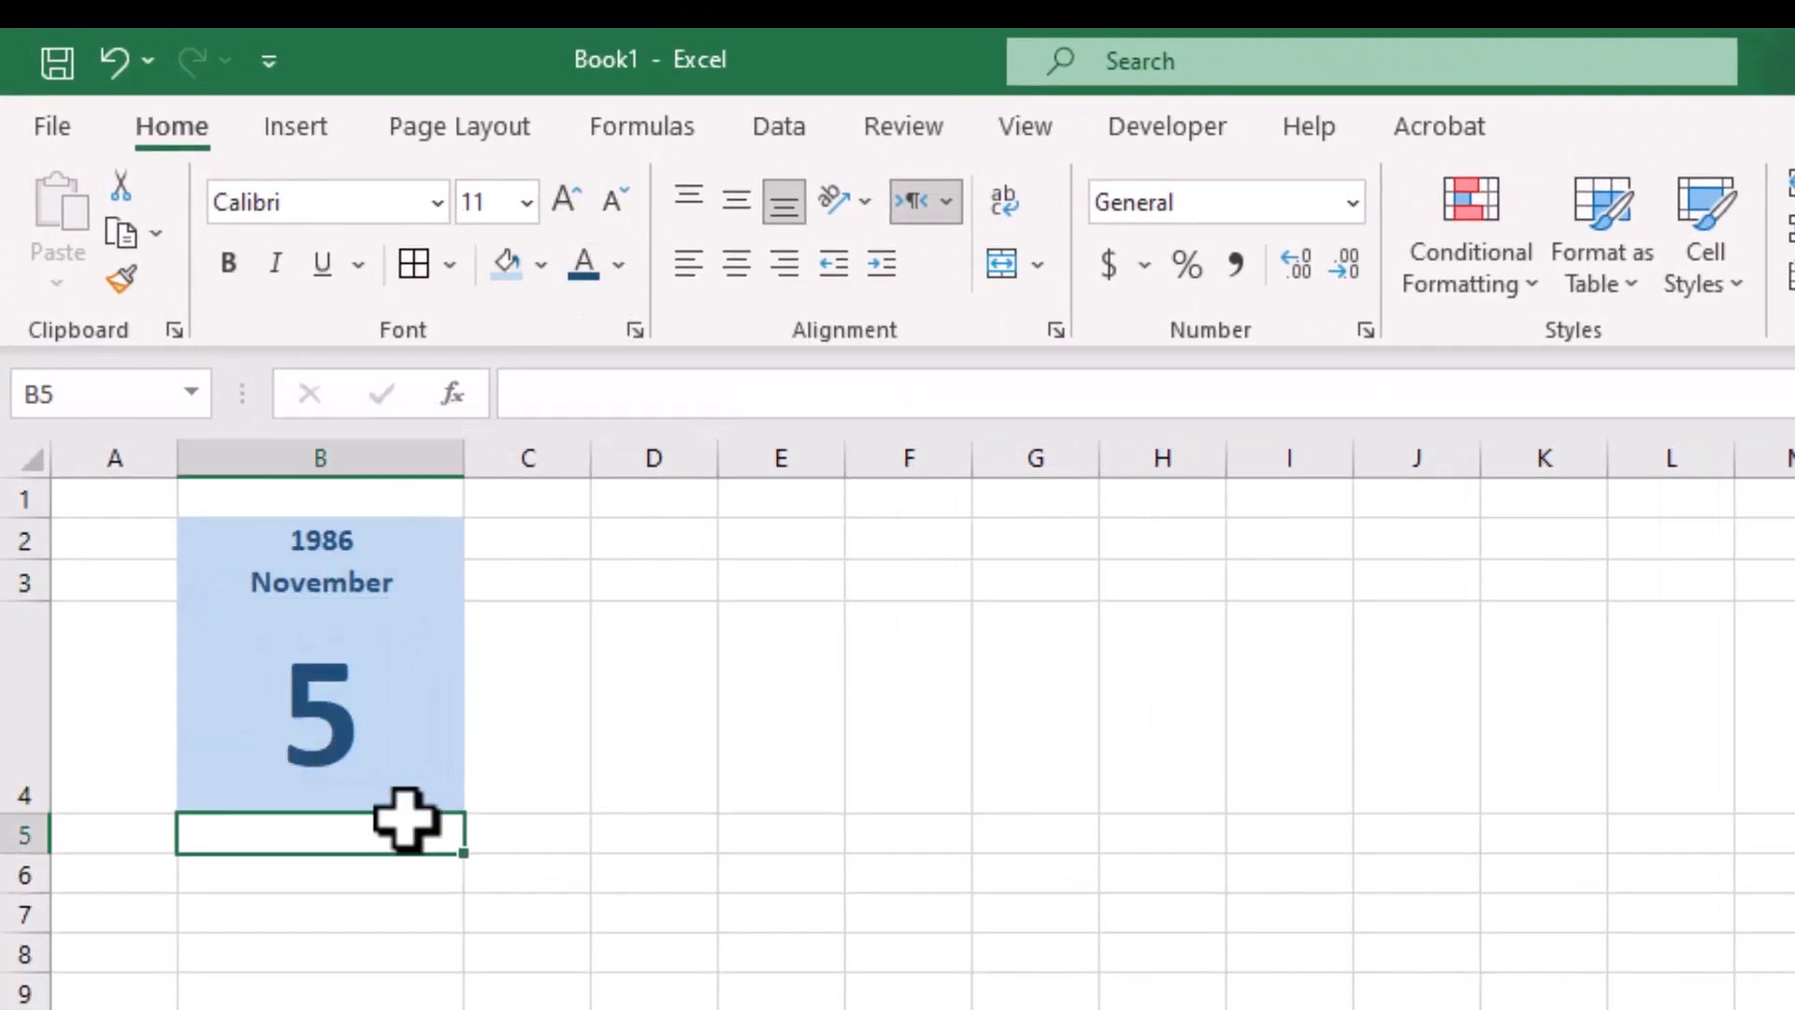
{"action": "left_click", "coordinate": [506, 264]}
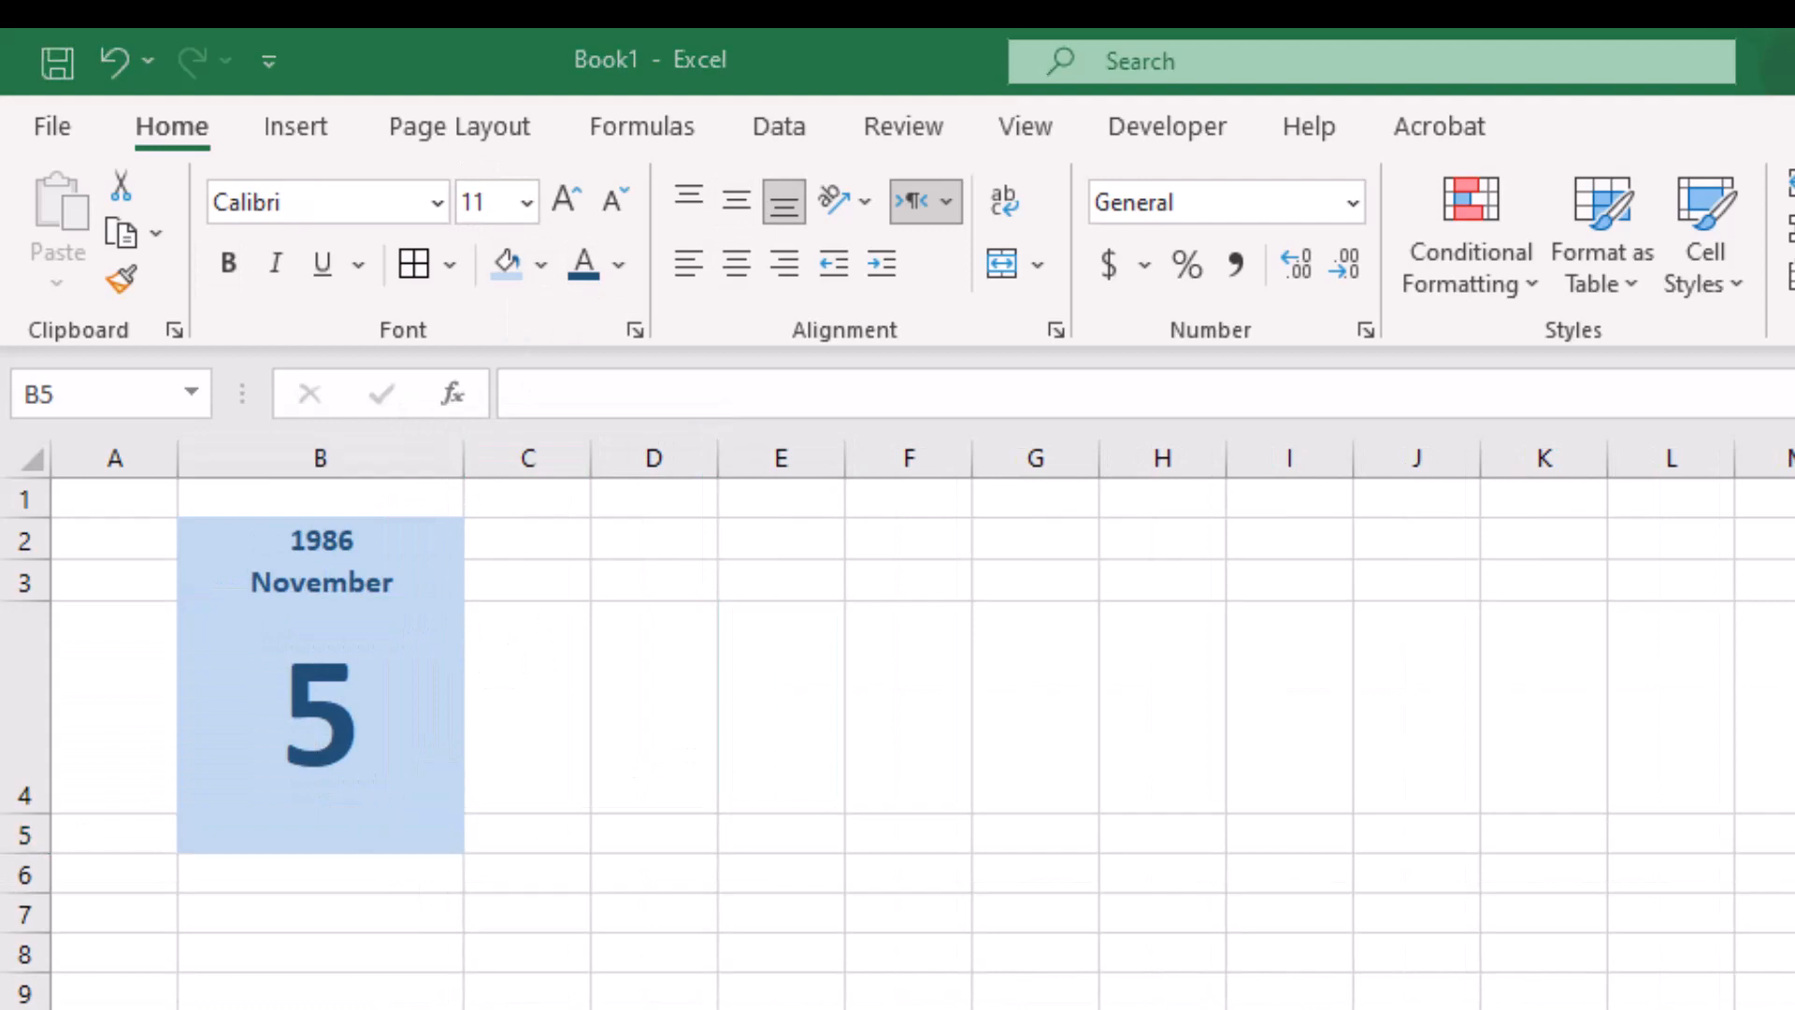
Enter the formula =DATEVALUE(B4&B3&B2) in cell B8 to combine the day, month and year into a date
{"action": "left_click", "coordinate": [319, 954]}
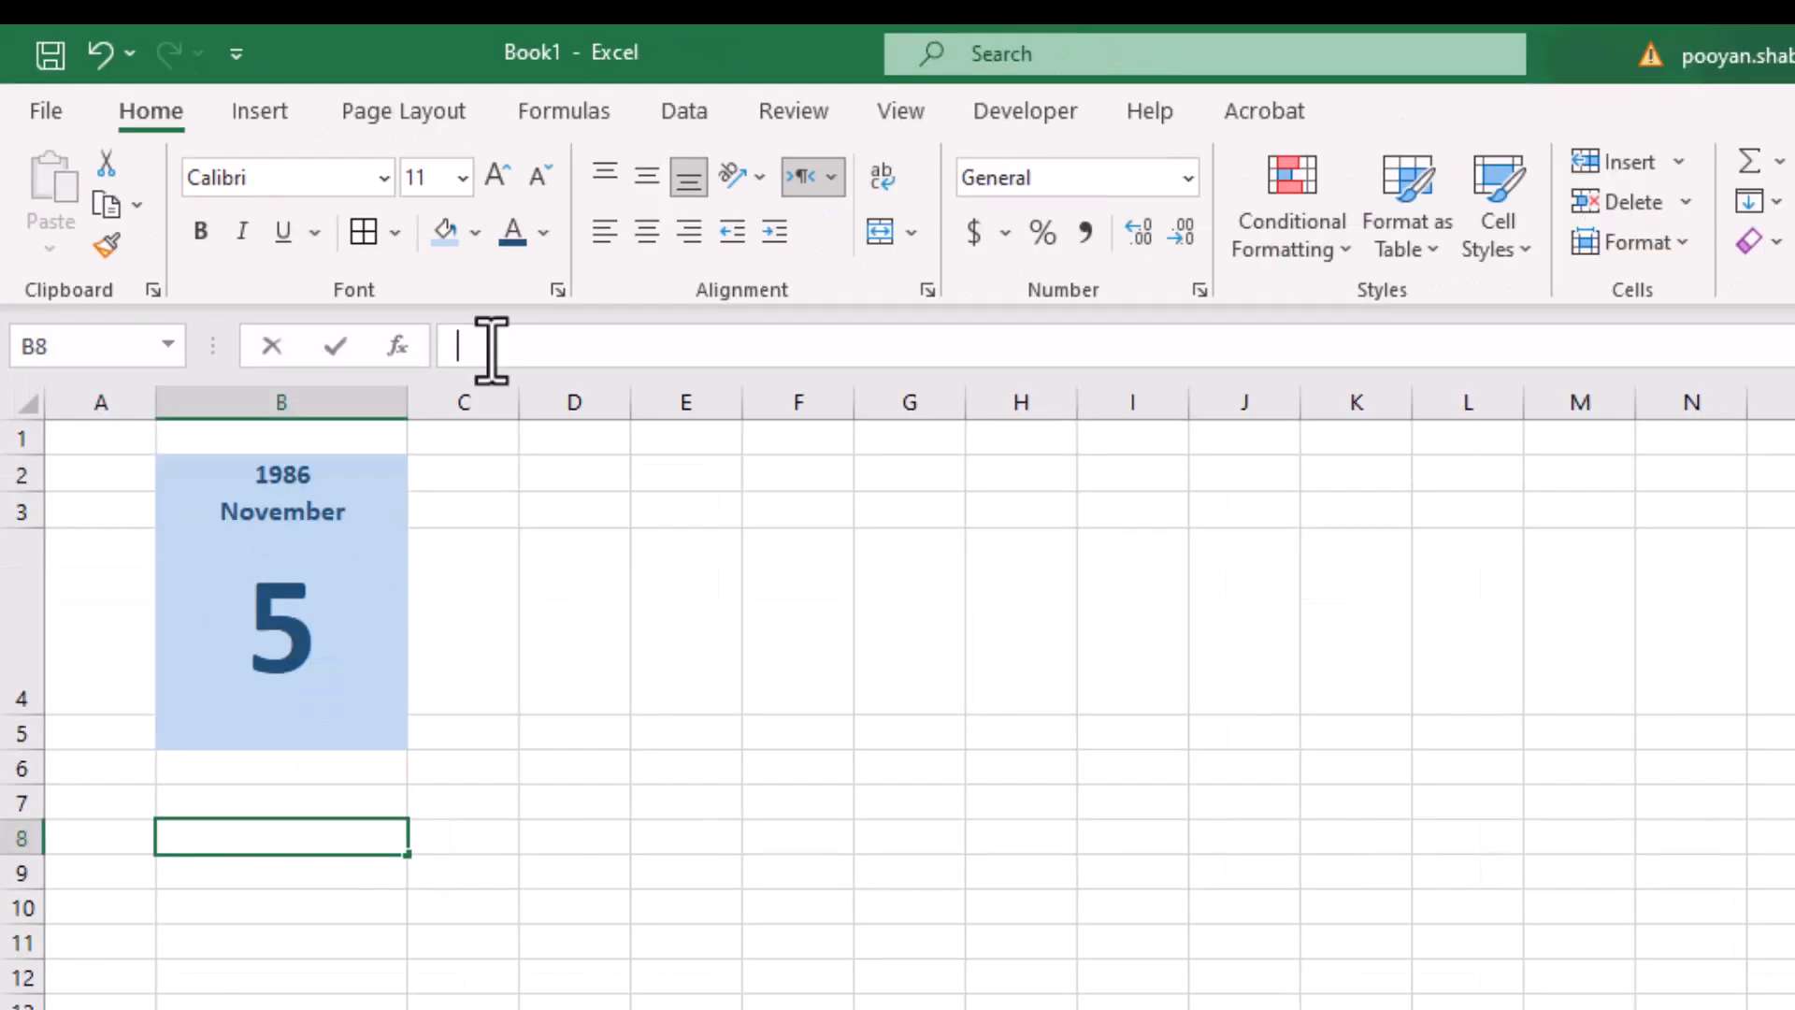
{"action": "left_click", "coordinate": [560, 400]}
{"action": "type", "text": "="}
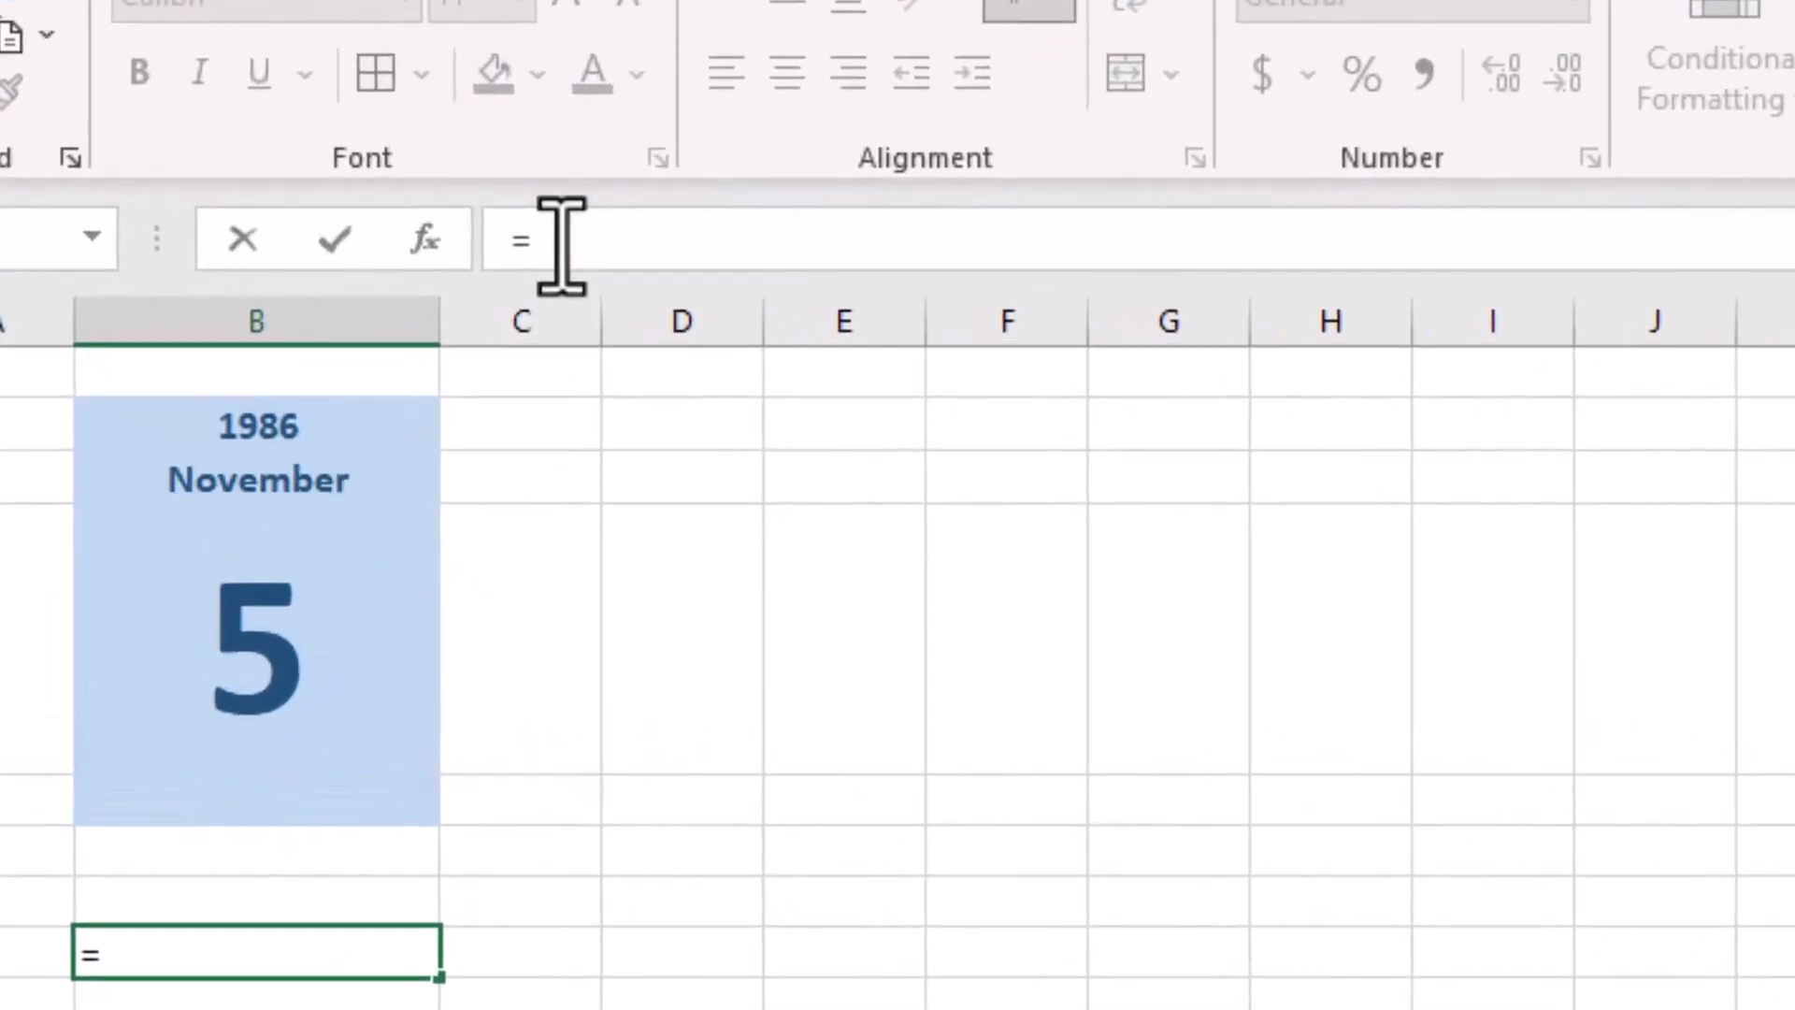
{"action": "type", "text": "date"}
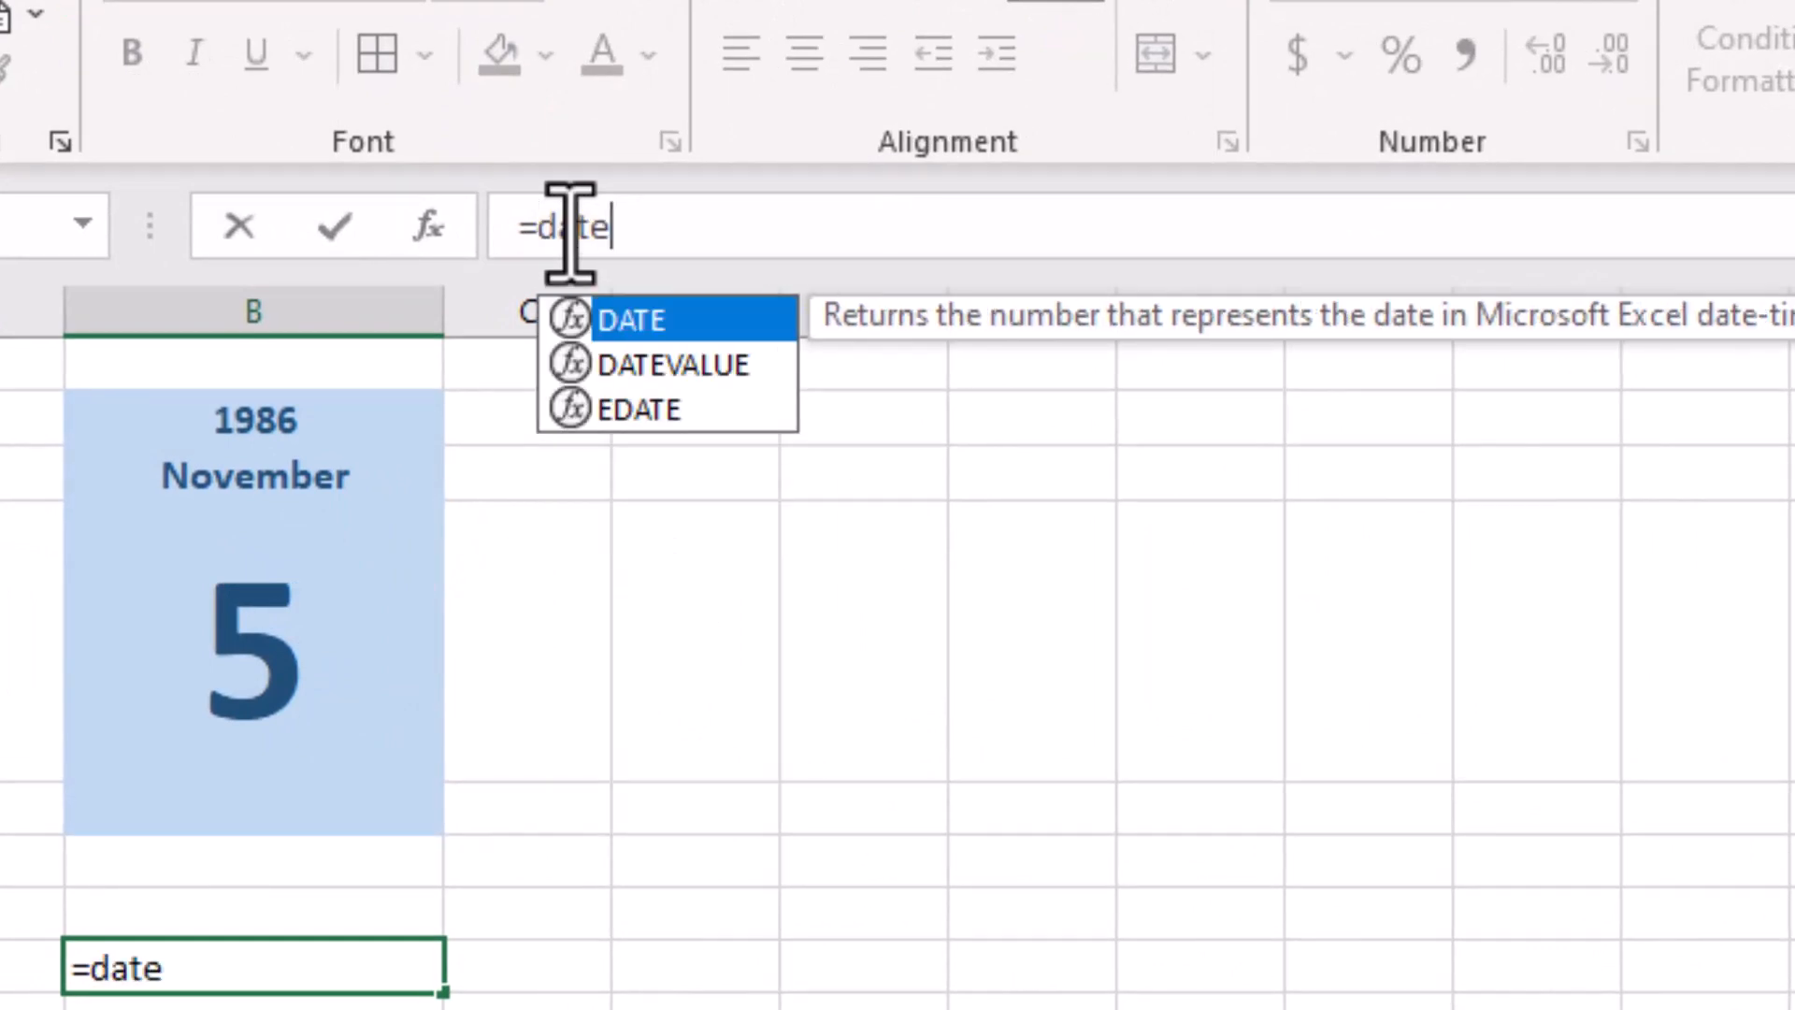
{"action": "double_click", "coordinate": [594, 364]}
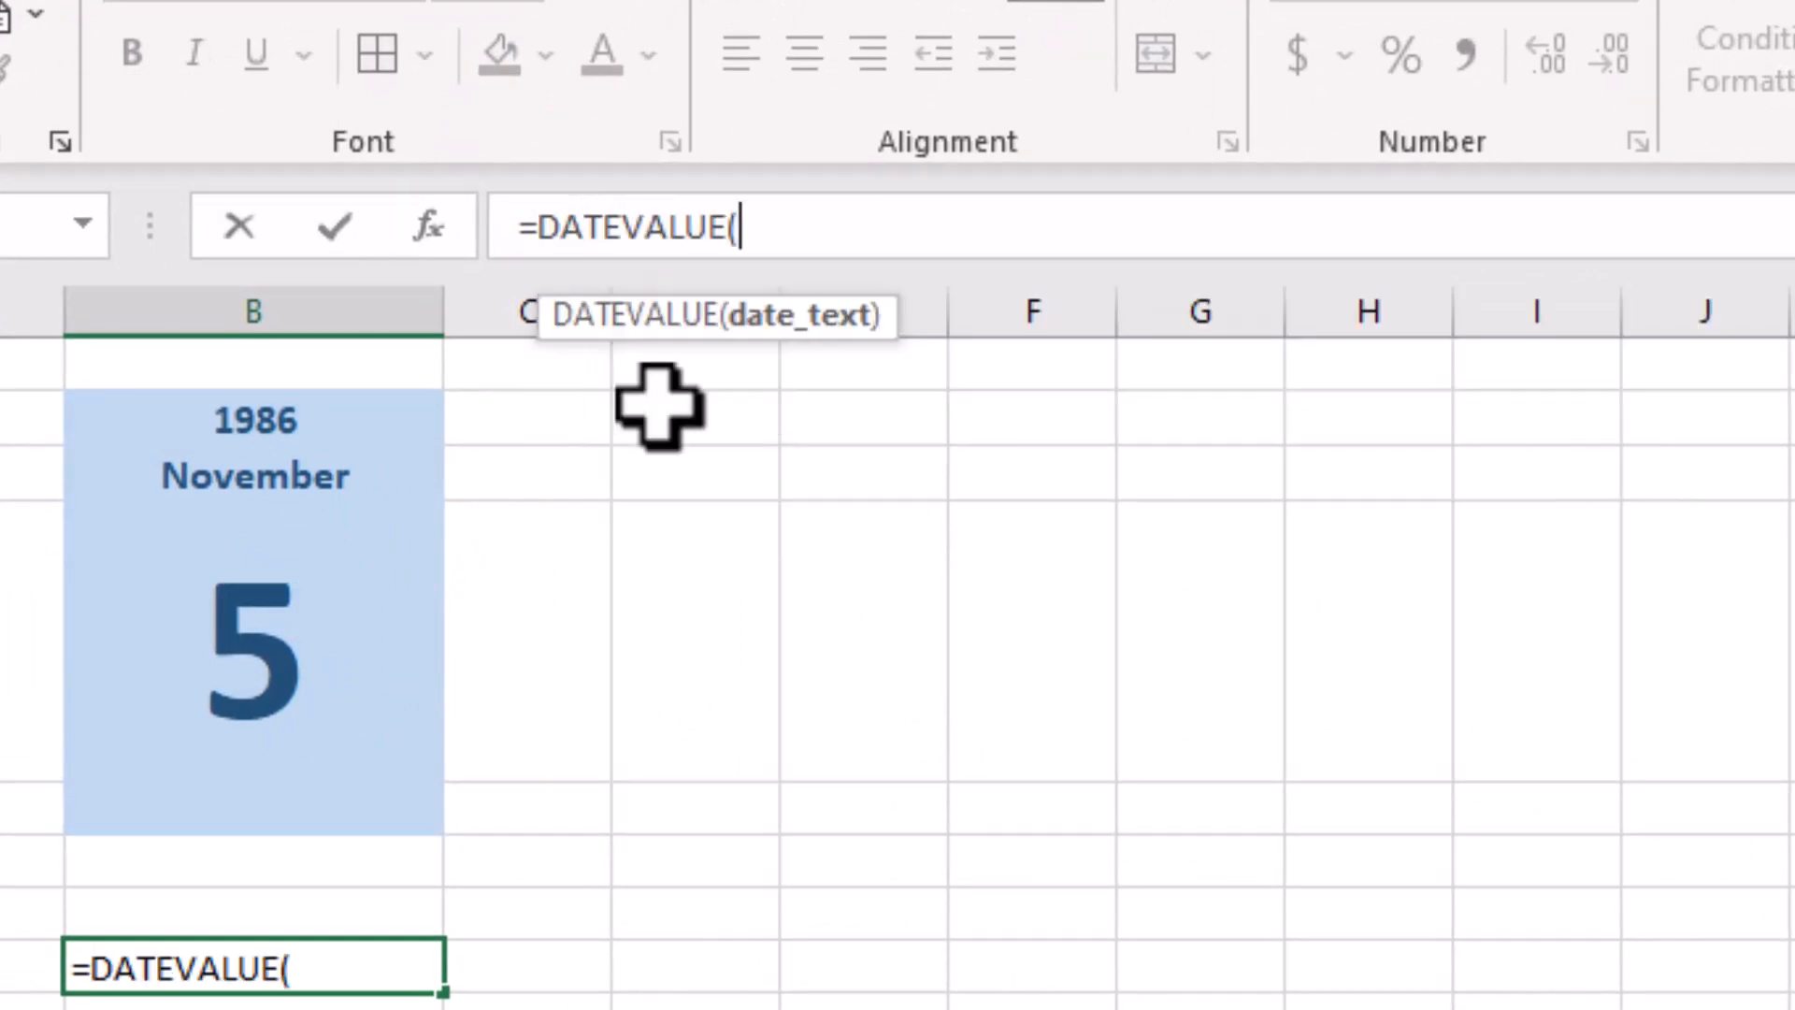
{"action": "left_click", "coordinate": [245, 660]}
{"action": "type", "text": "&"}
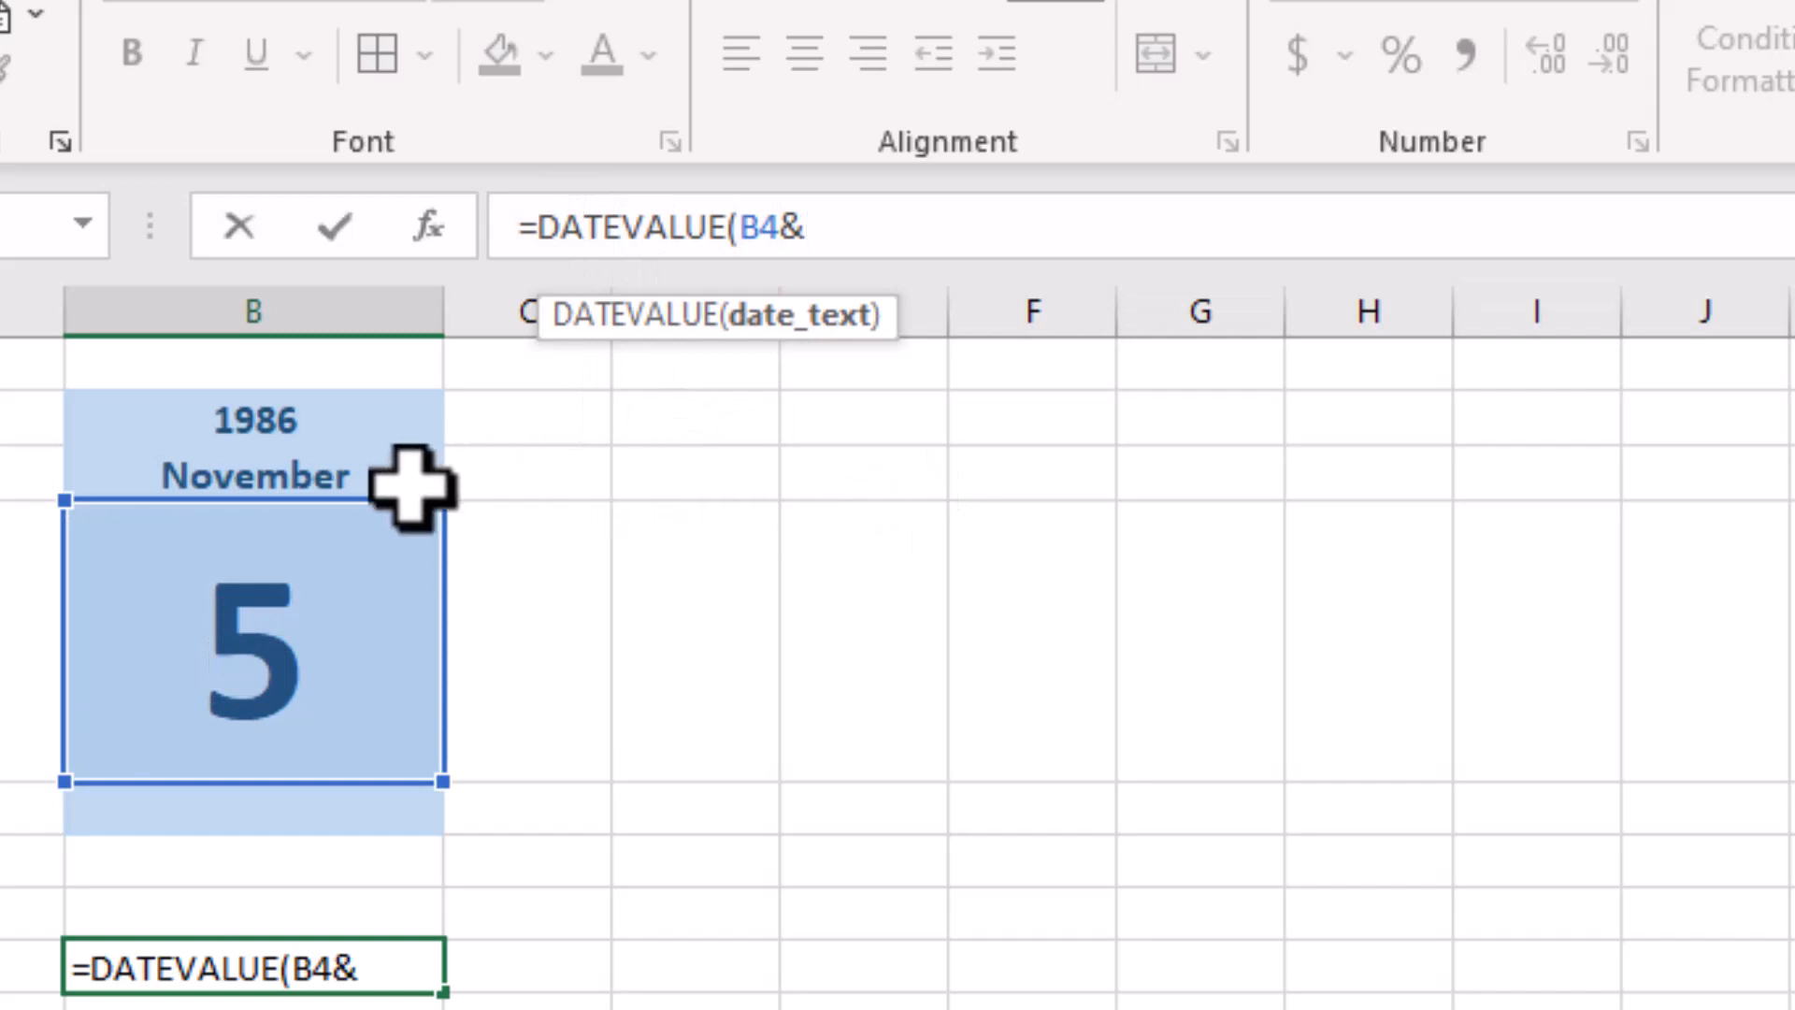
{"action": "left_click", "coordinate": [357, 483]}
{"action": "type", "text": "&"}
{"action": "left_click", "coordinate": [352, 424]}
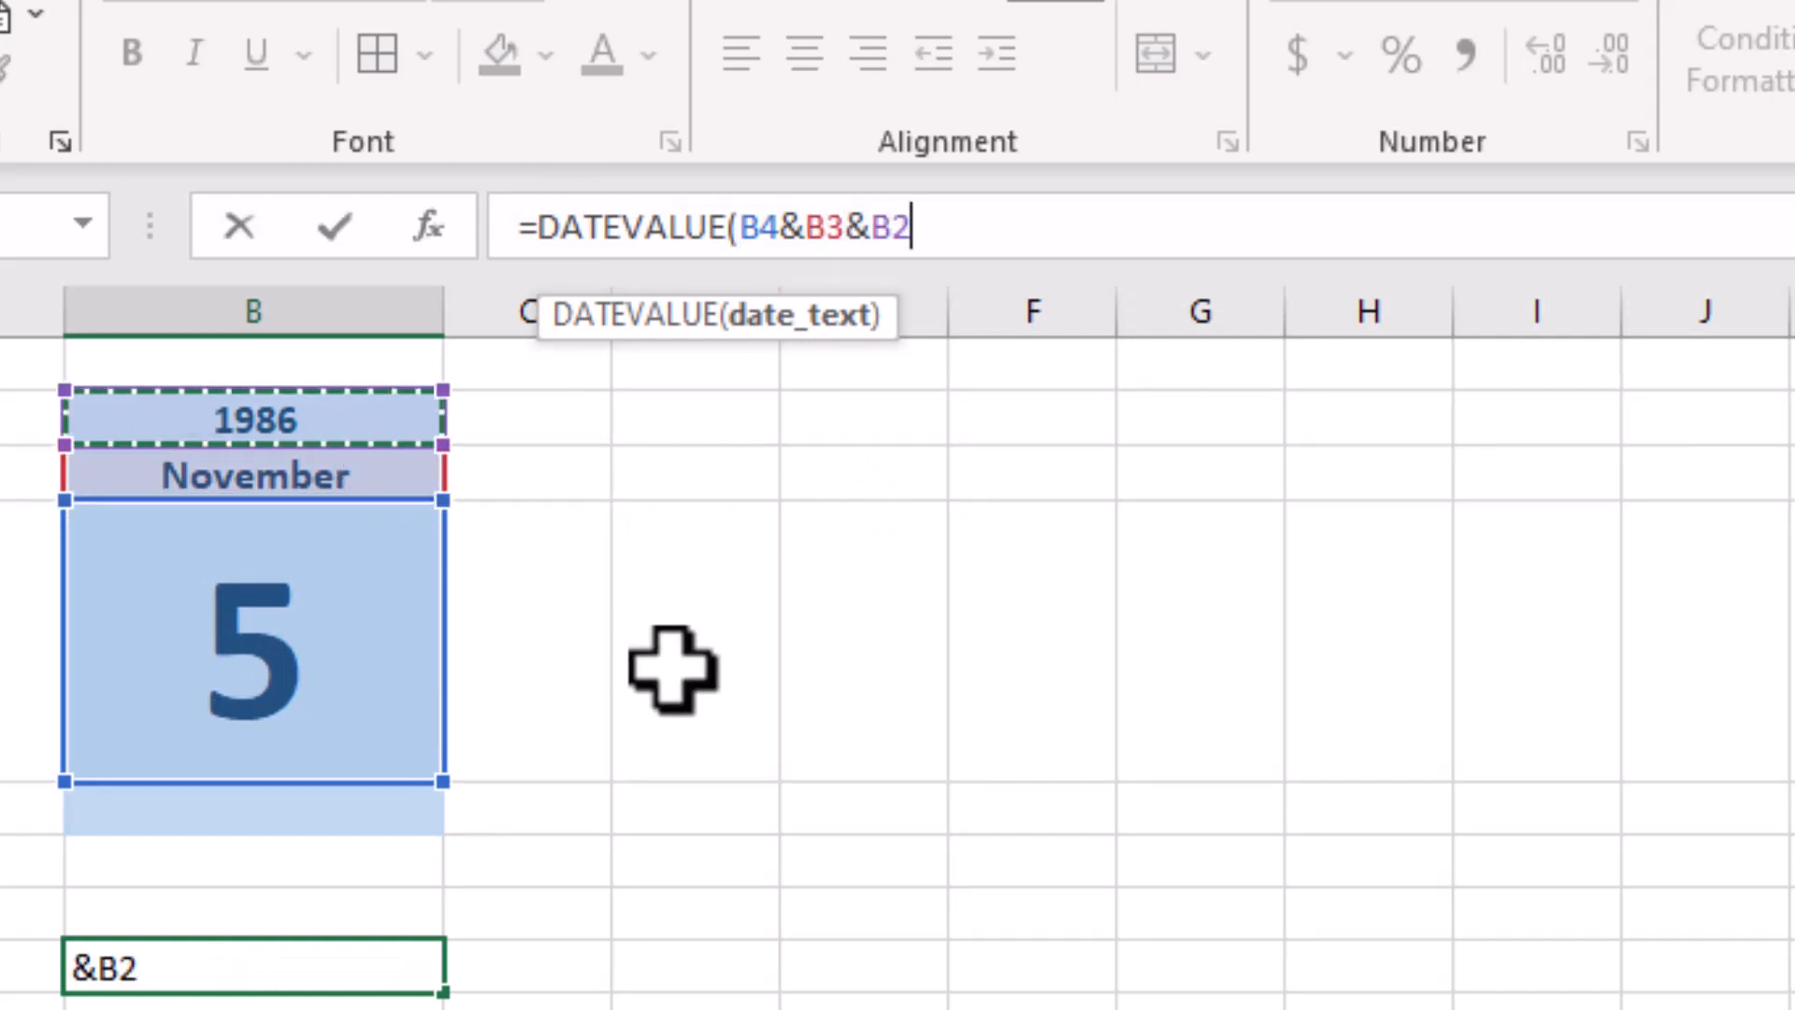
{"action": "key", "text": "Return"}
Format the DATEVALUE result in cell B8 as Short Date
{"action": "left_click", "coordinate": [384, 953]}
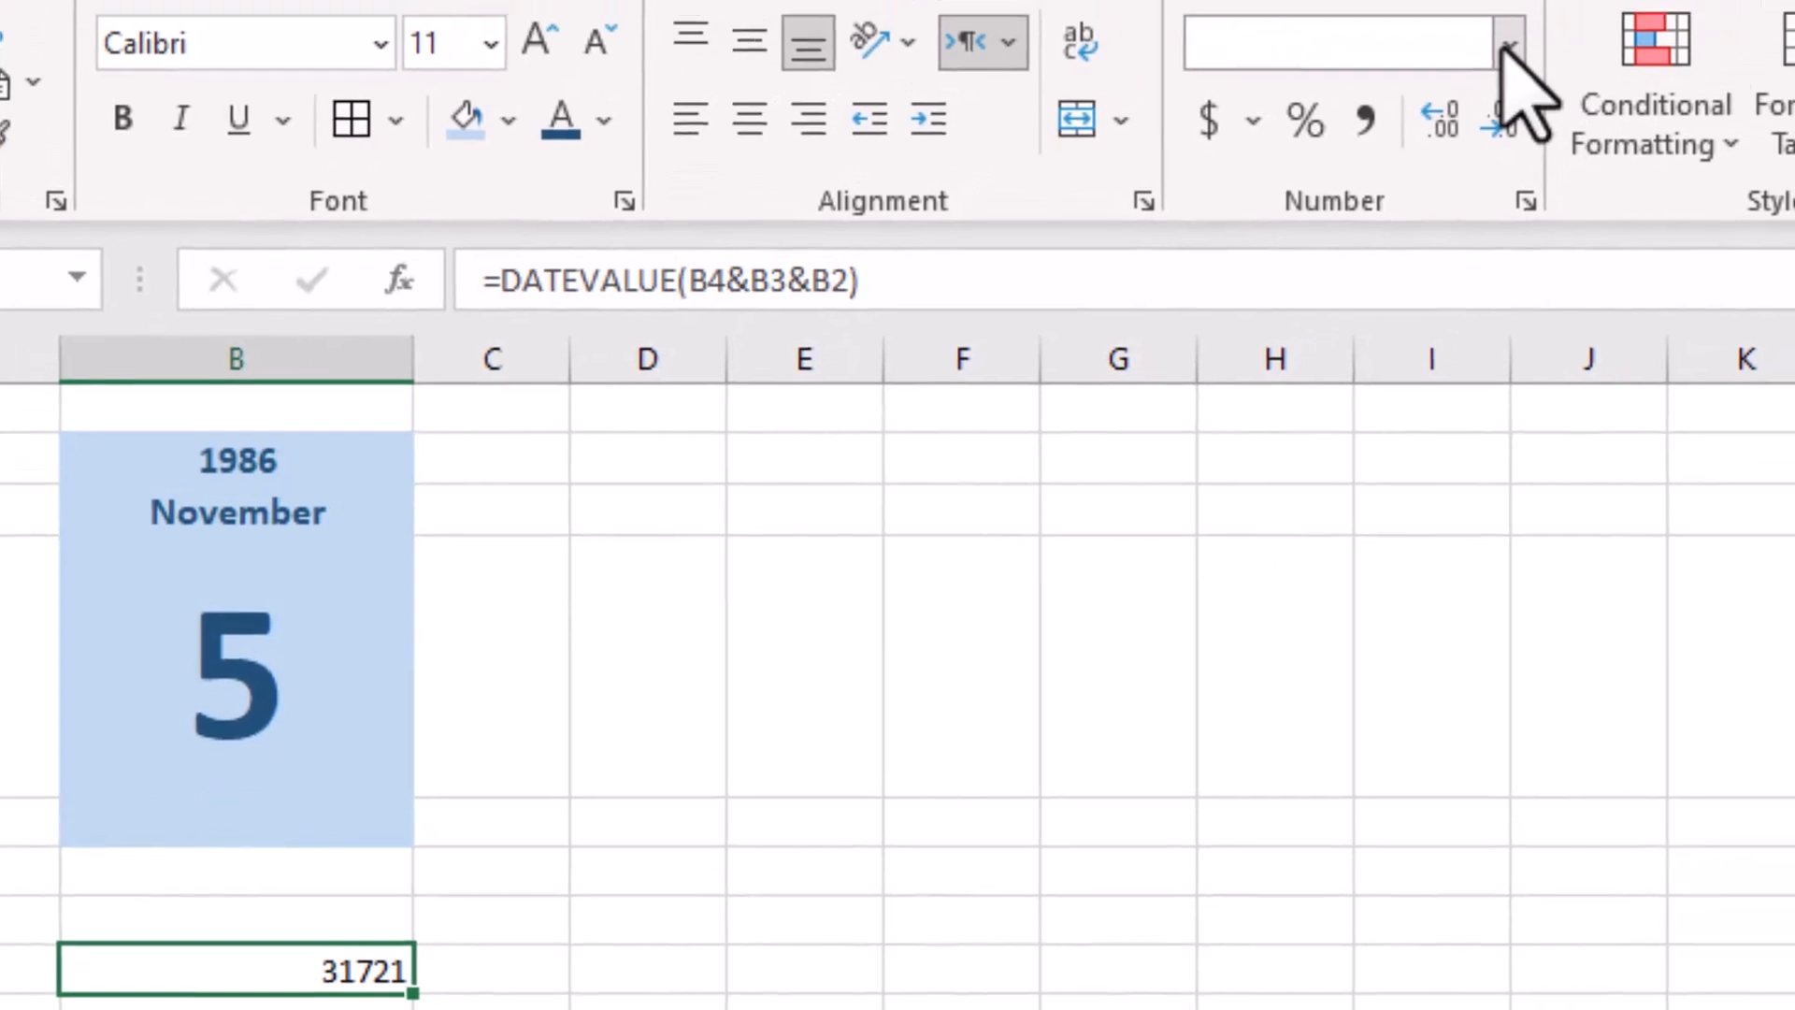
{"action": "left_click", "coordinate": [1612, 2]}
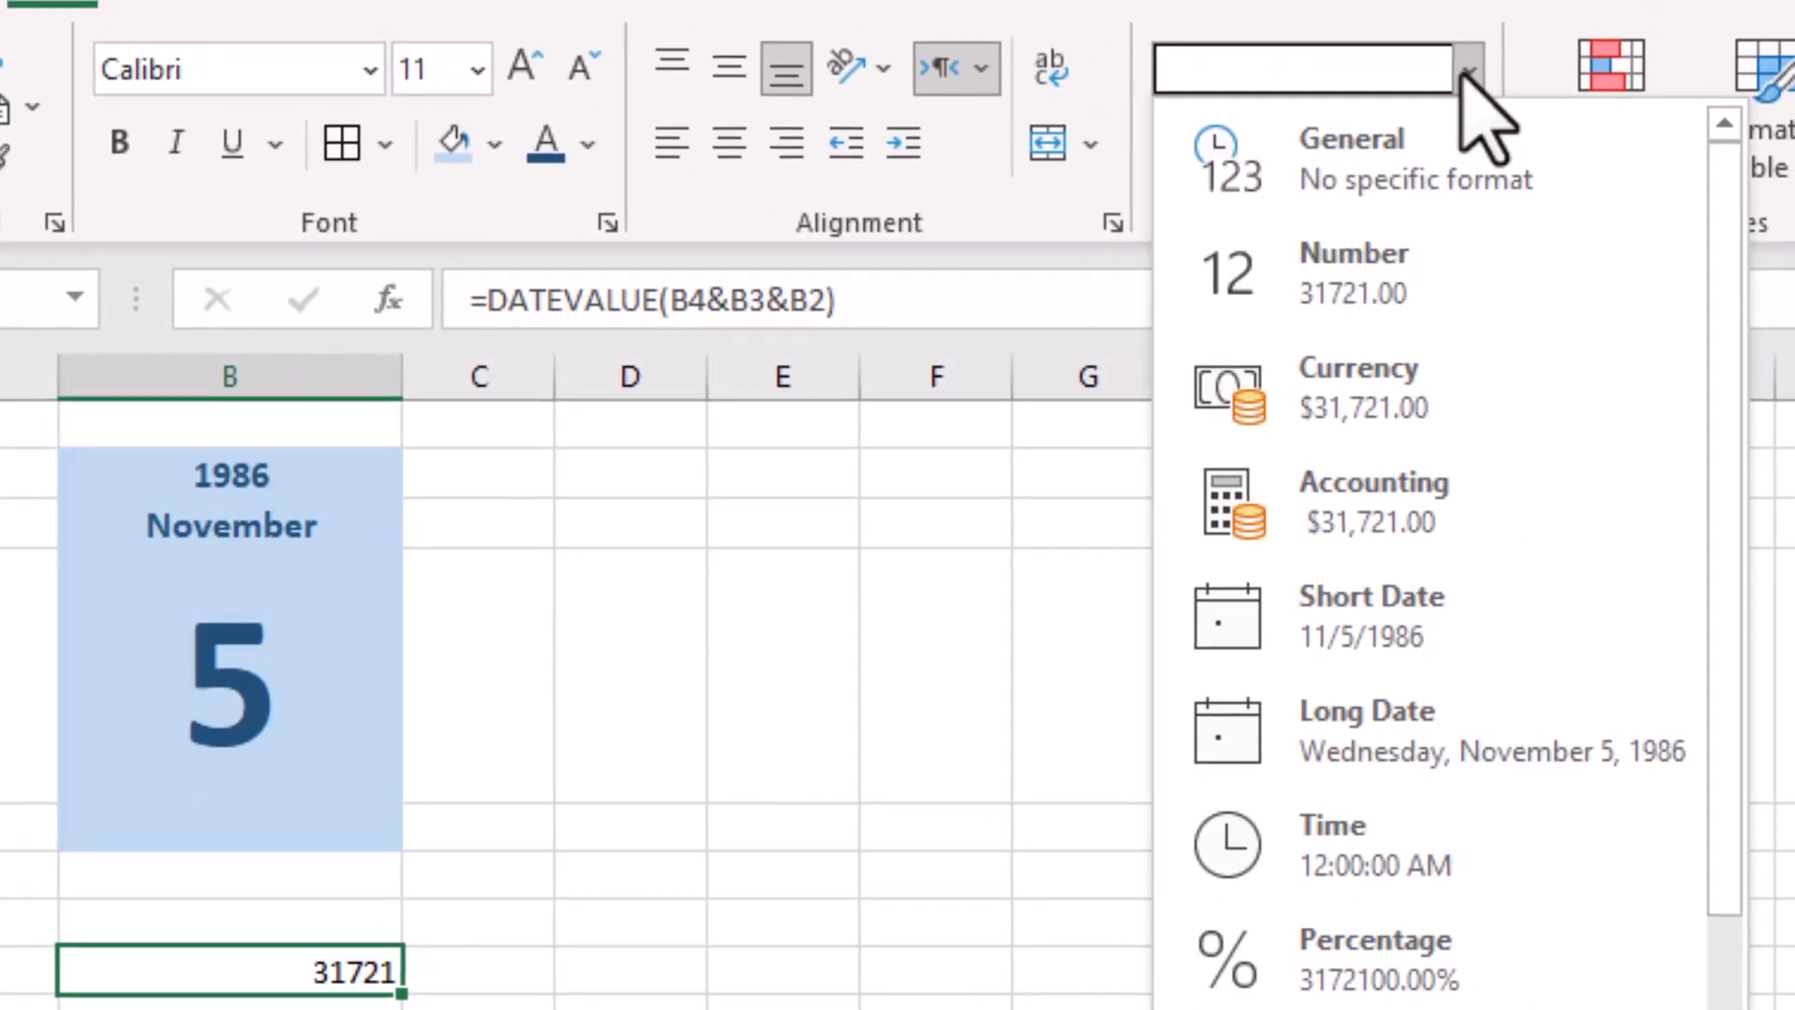
{"action": "left_click", "coordinate": [1460, 619]}
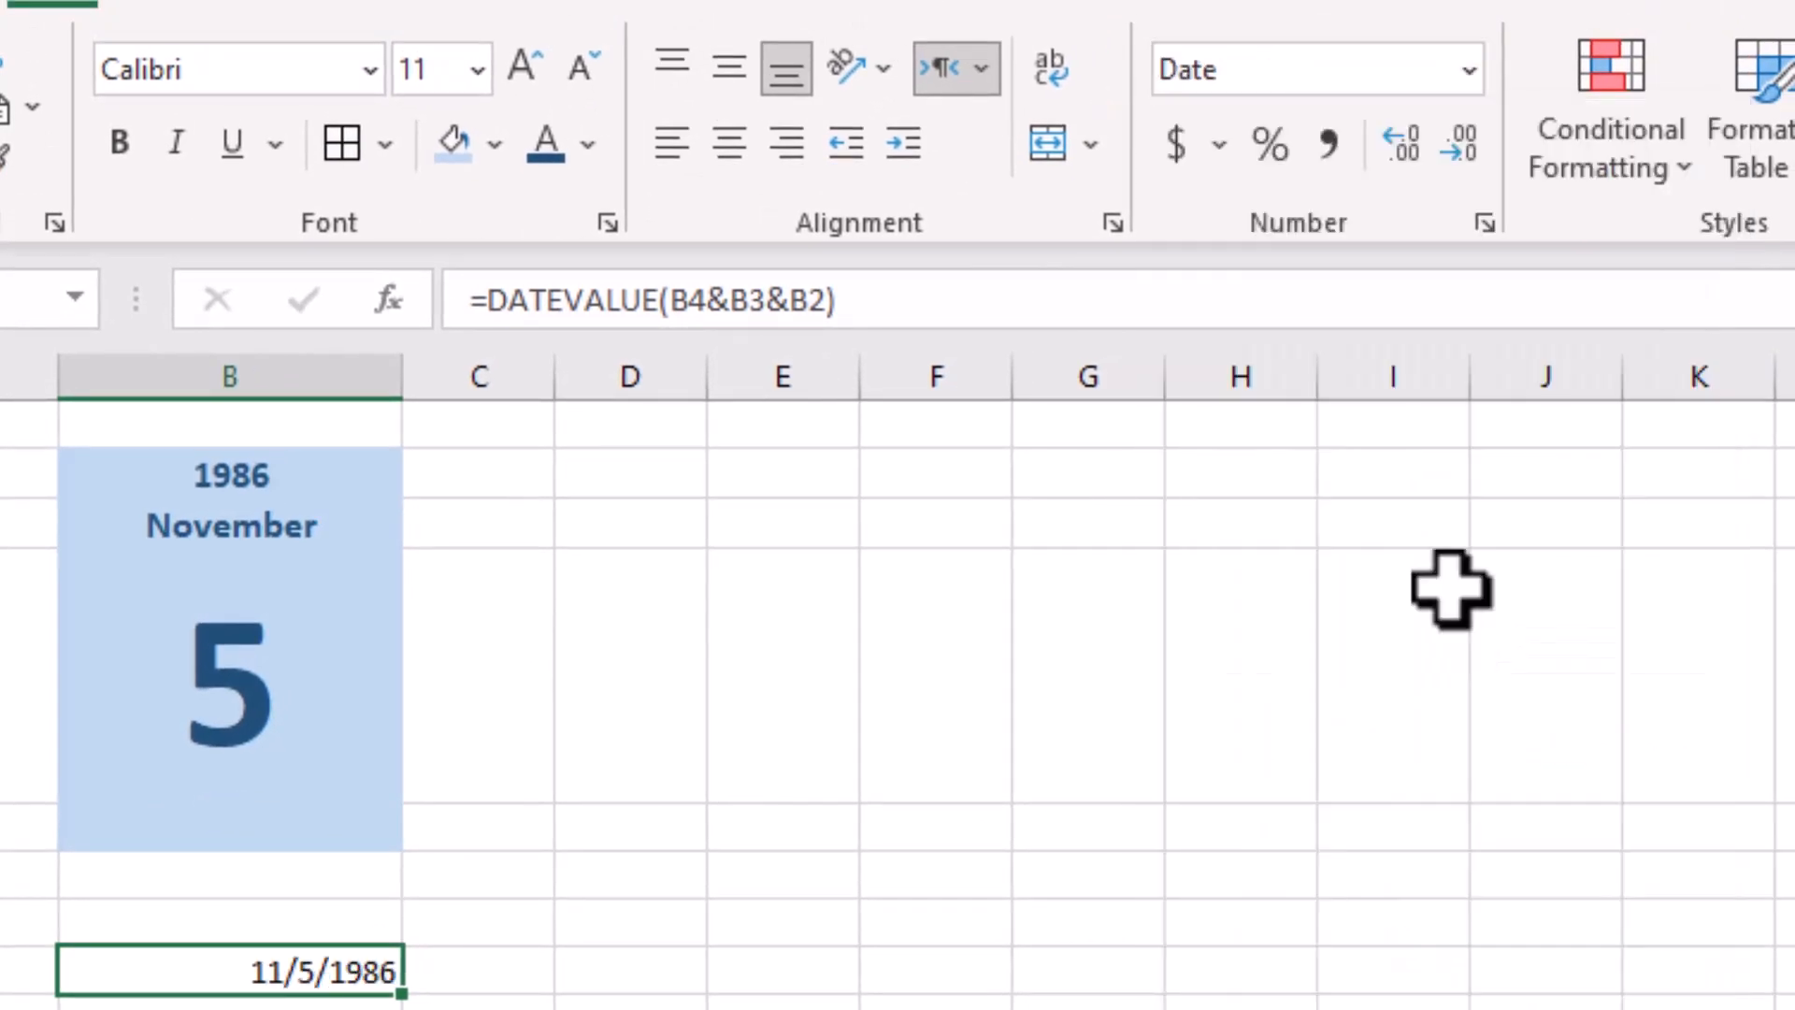
{"action": "left_click", "coordinate": [1074, 973]}
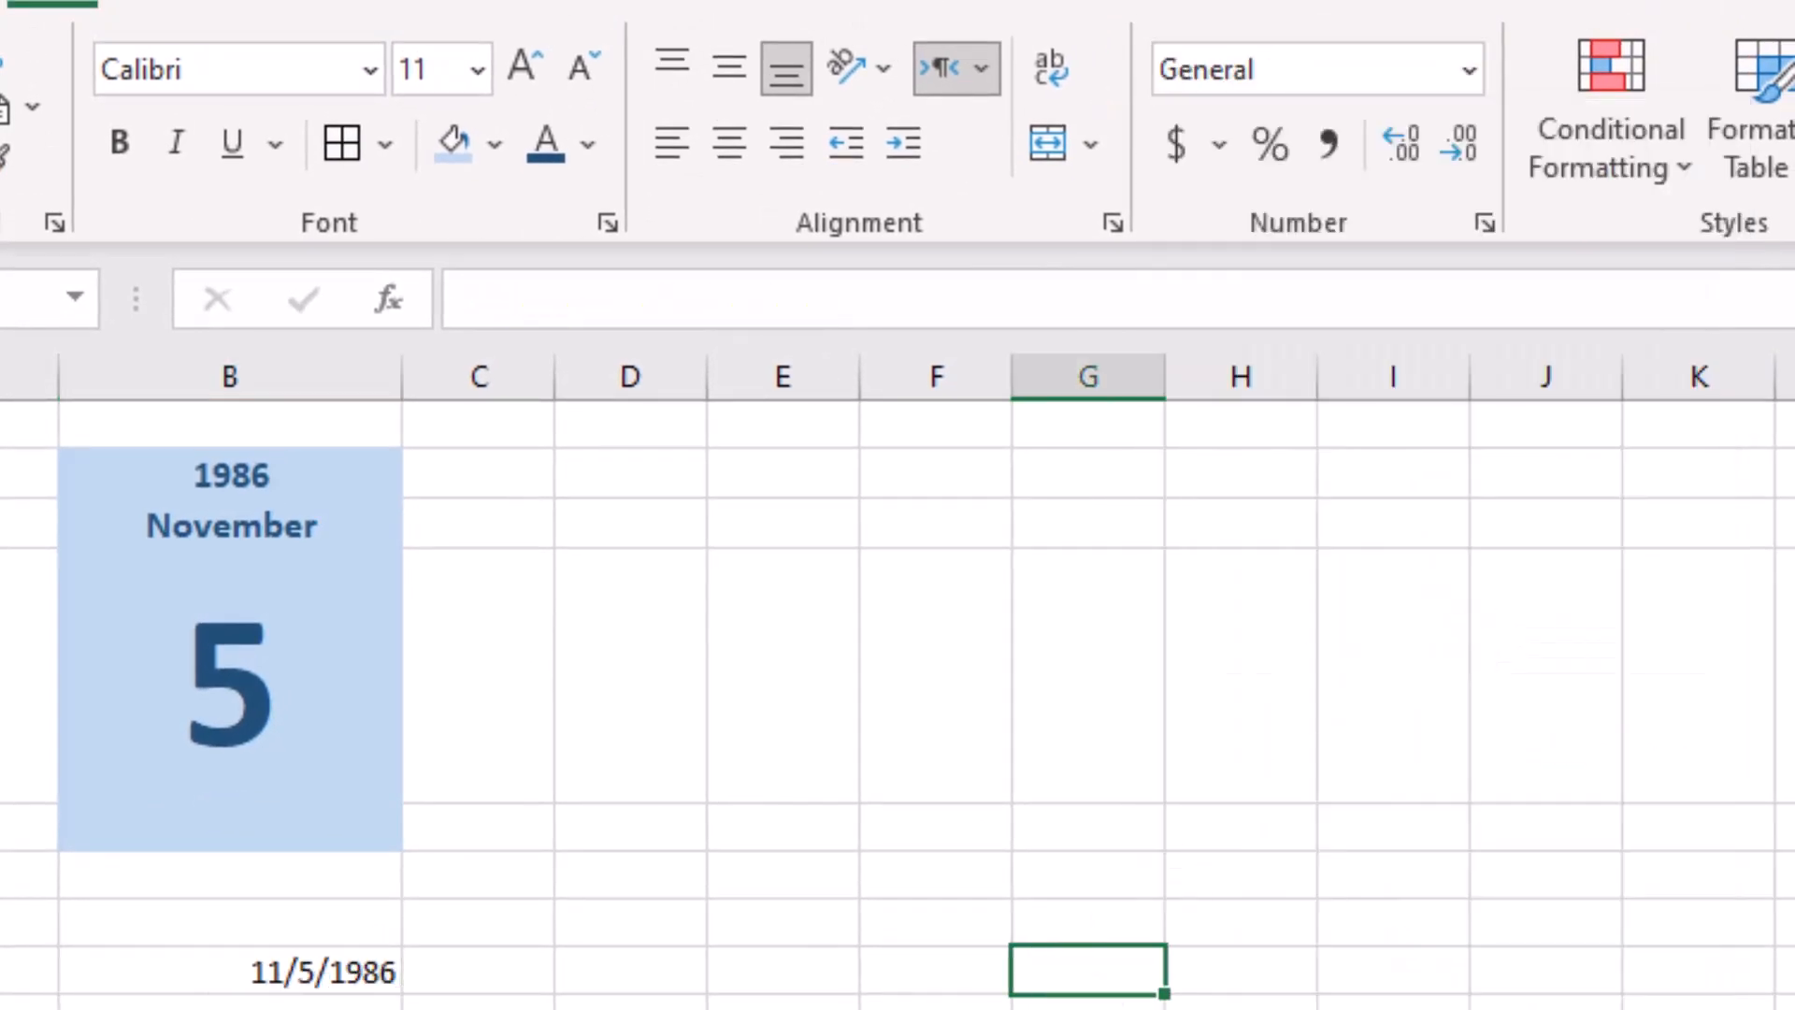
Apply the custom number format dddd to cell B8 so that the date is shown as a weekday name
{"action": "left_click", "coordinate": [352, 973]}
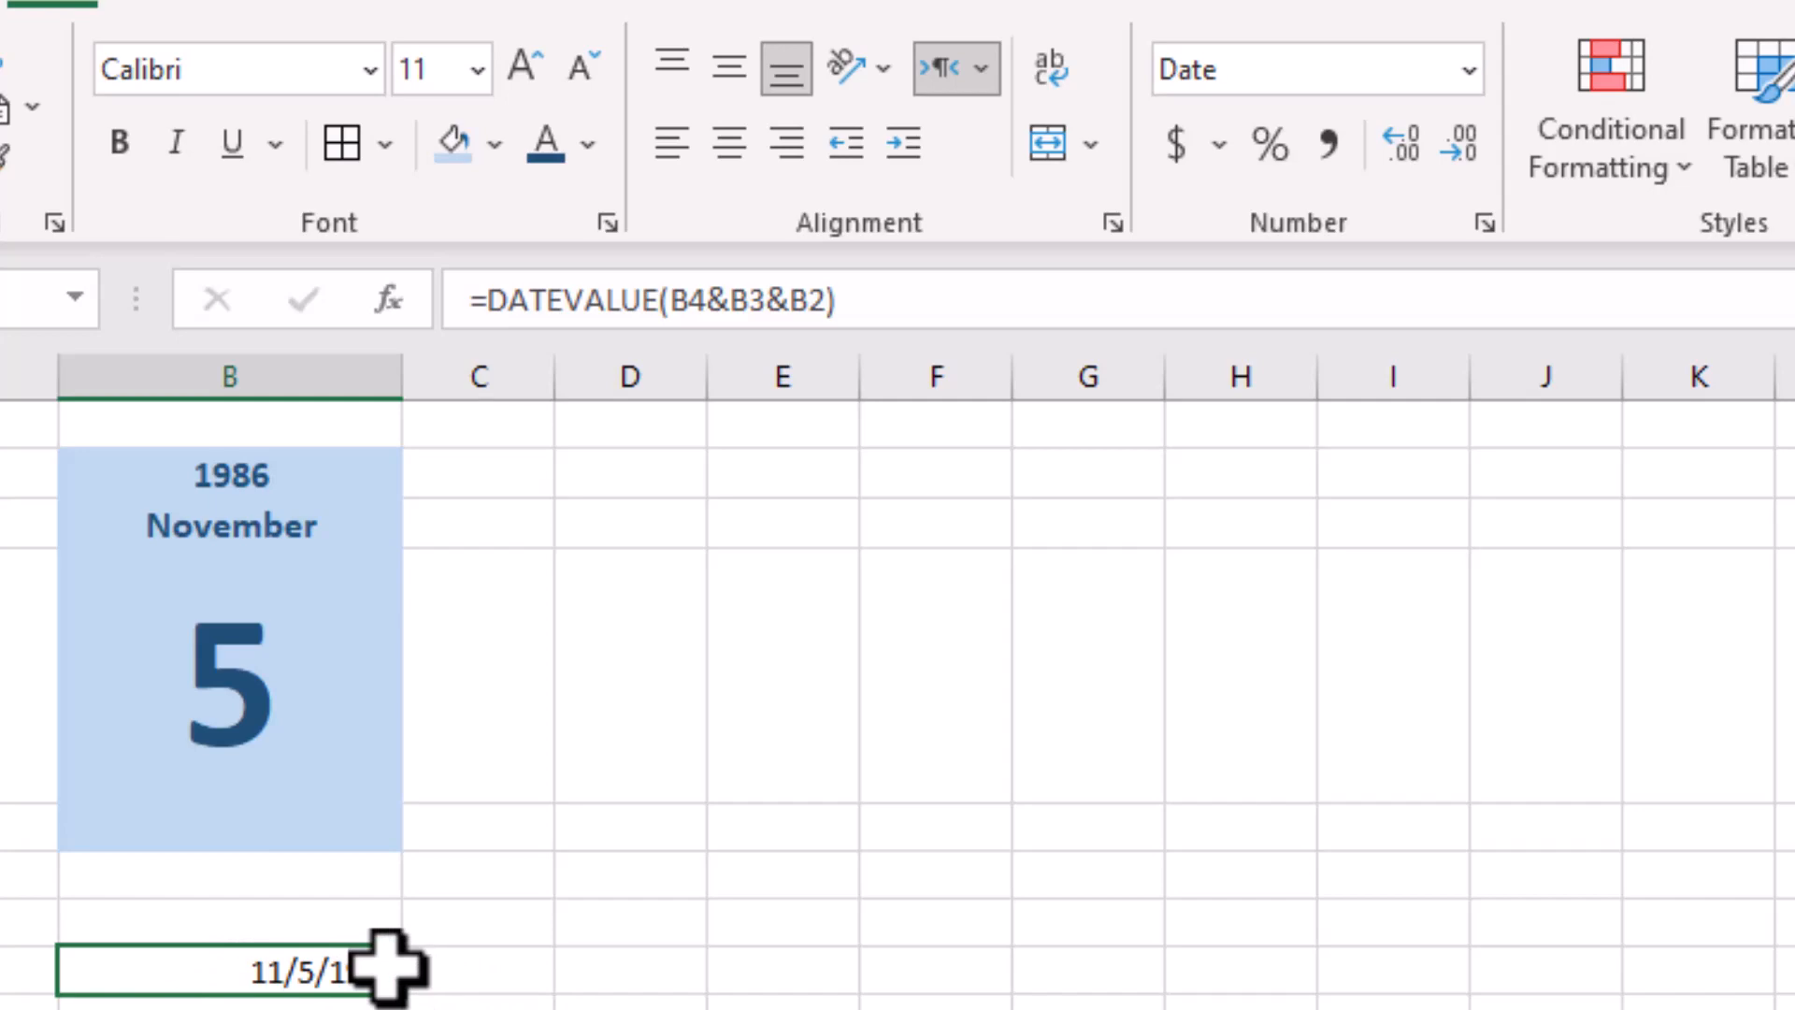
{"action": "key", "text": "ctrl+1"}
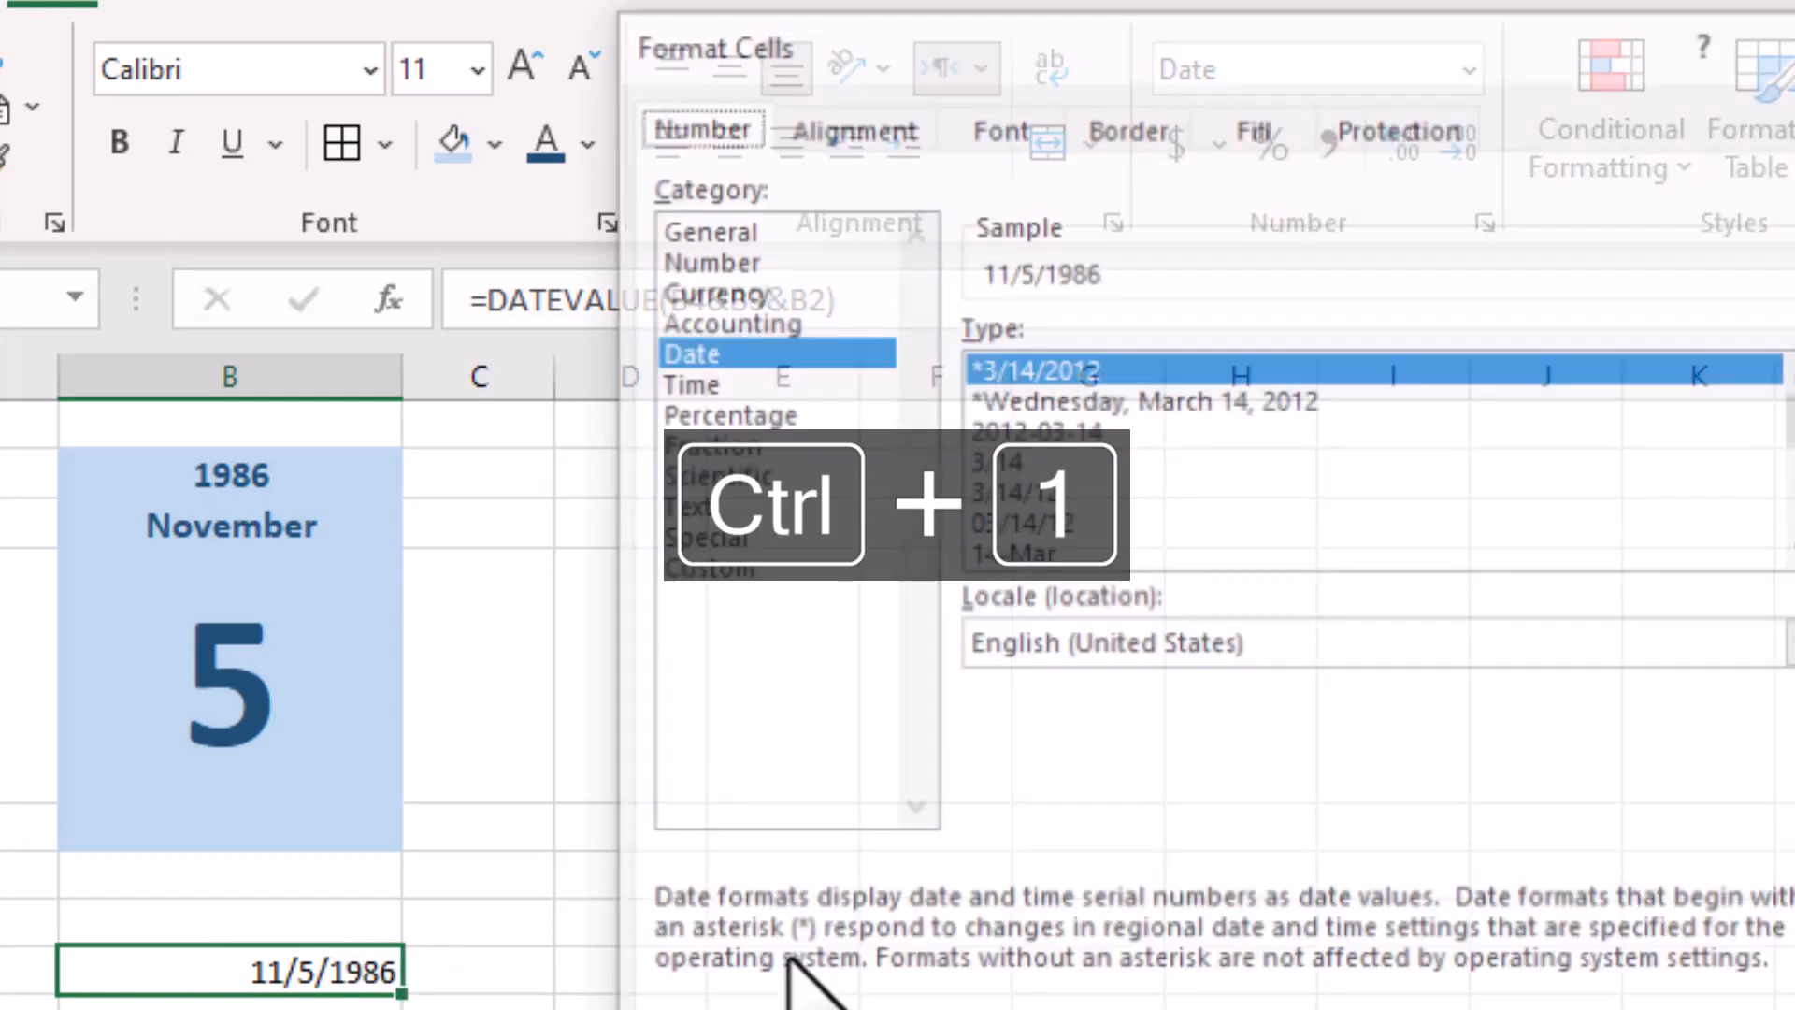
{"action": "left_click", "coordinate": [725, 570]}
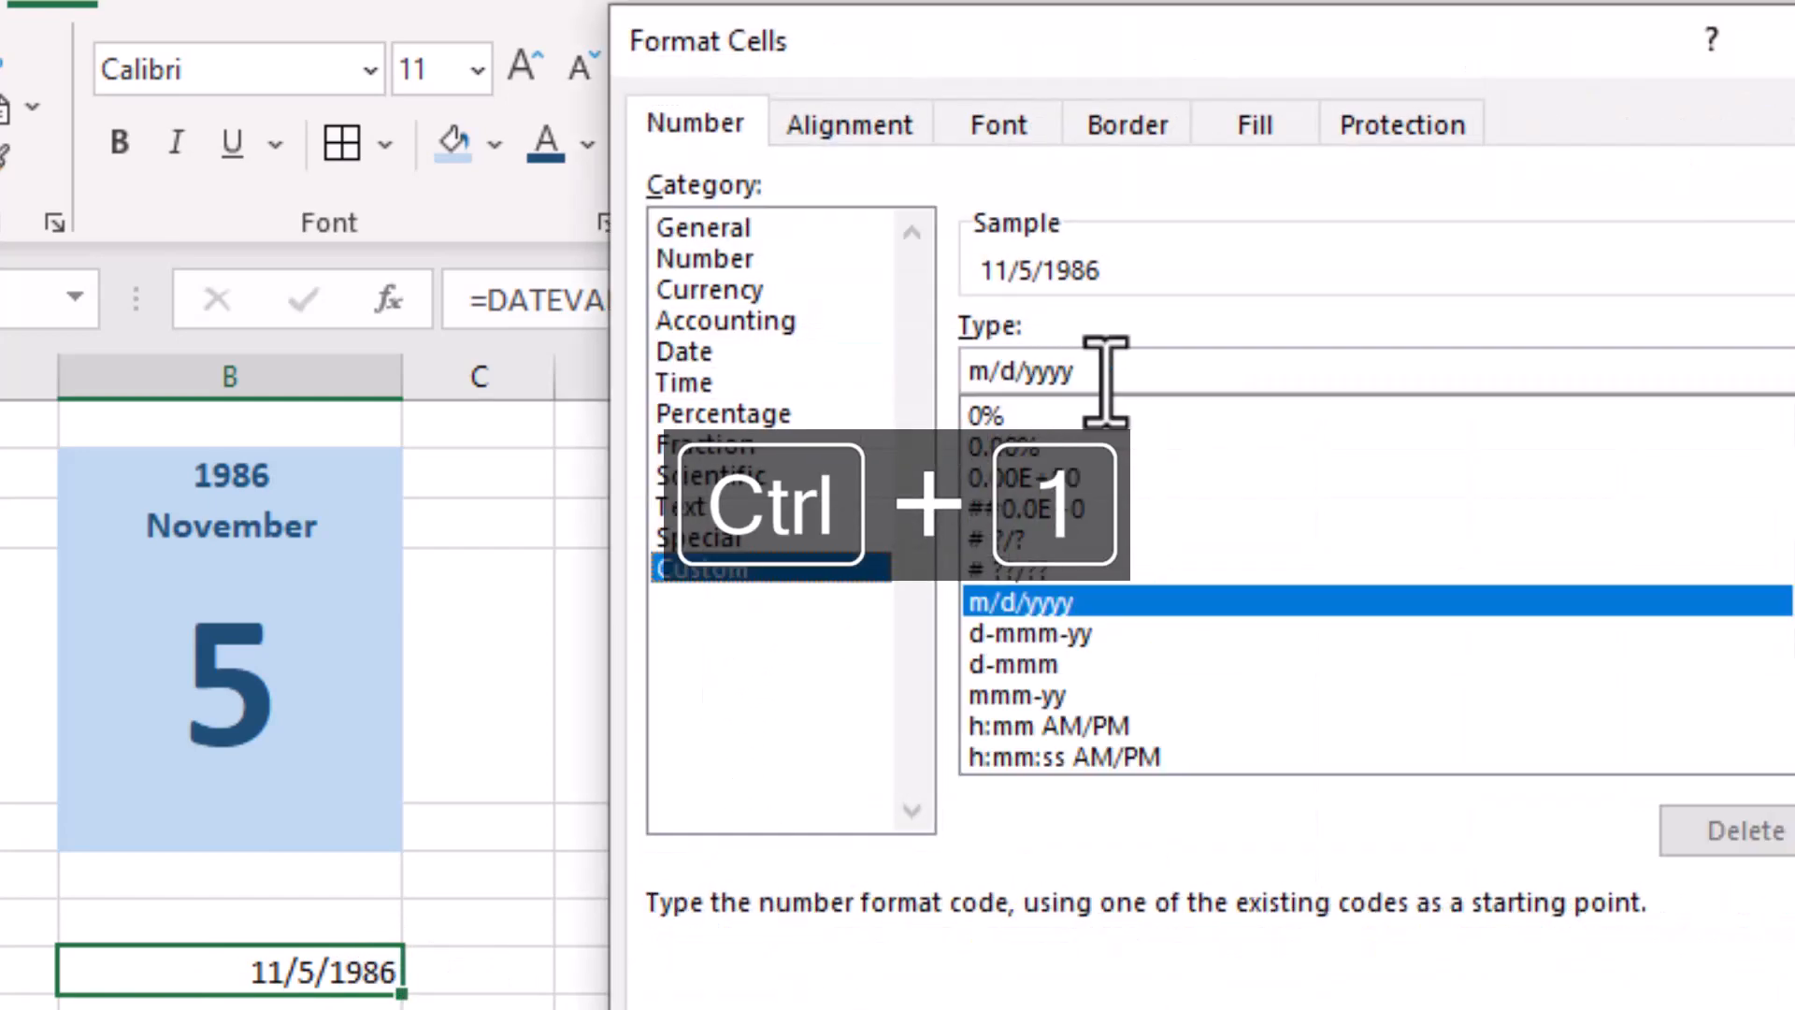
{"action": "left_click_drag", "start_coordinate": [1105, 378], "coordinate": [965, 379]}
{"action": "type", "text": "dddd"}
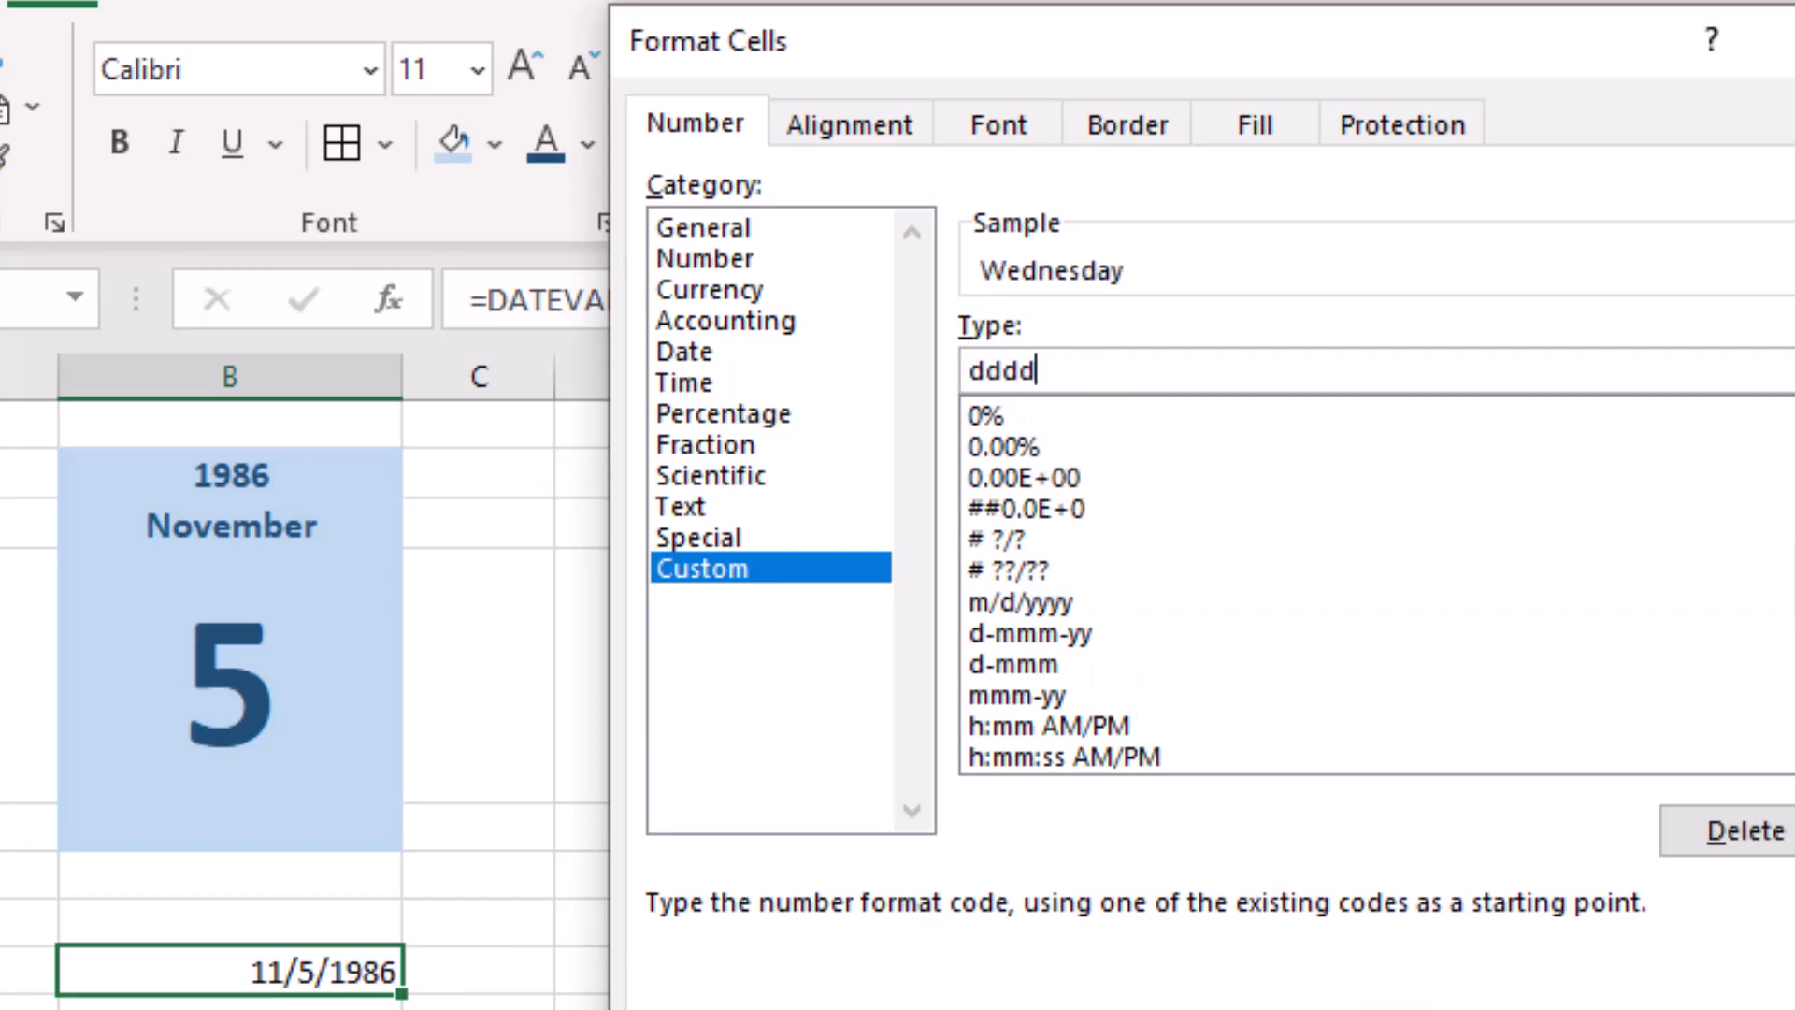
{"action": "key", "text": "Return"}
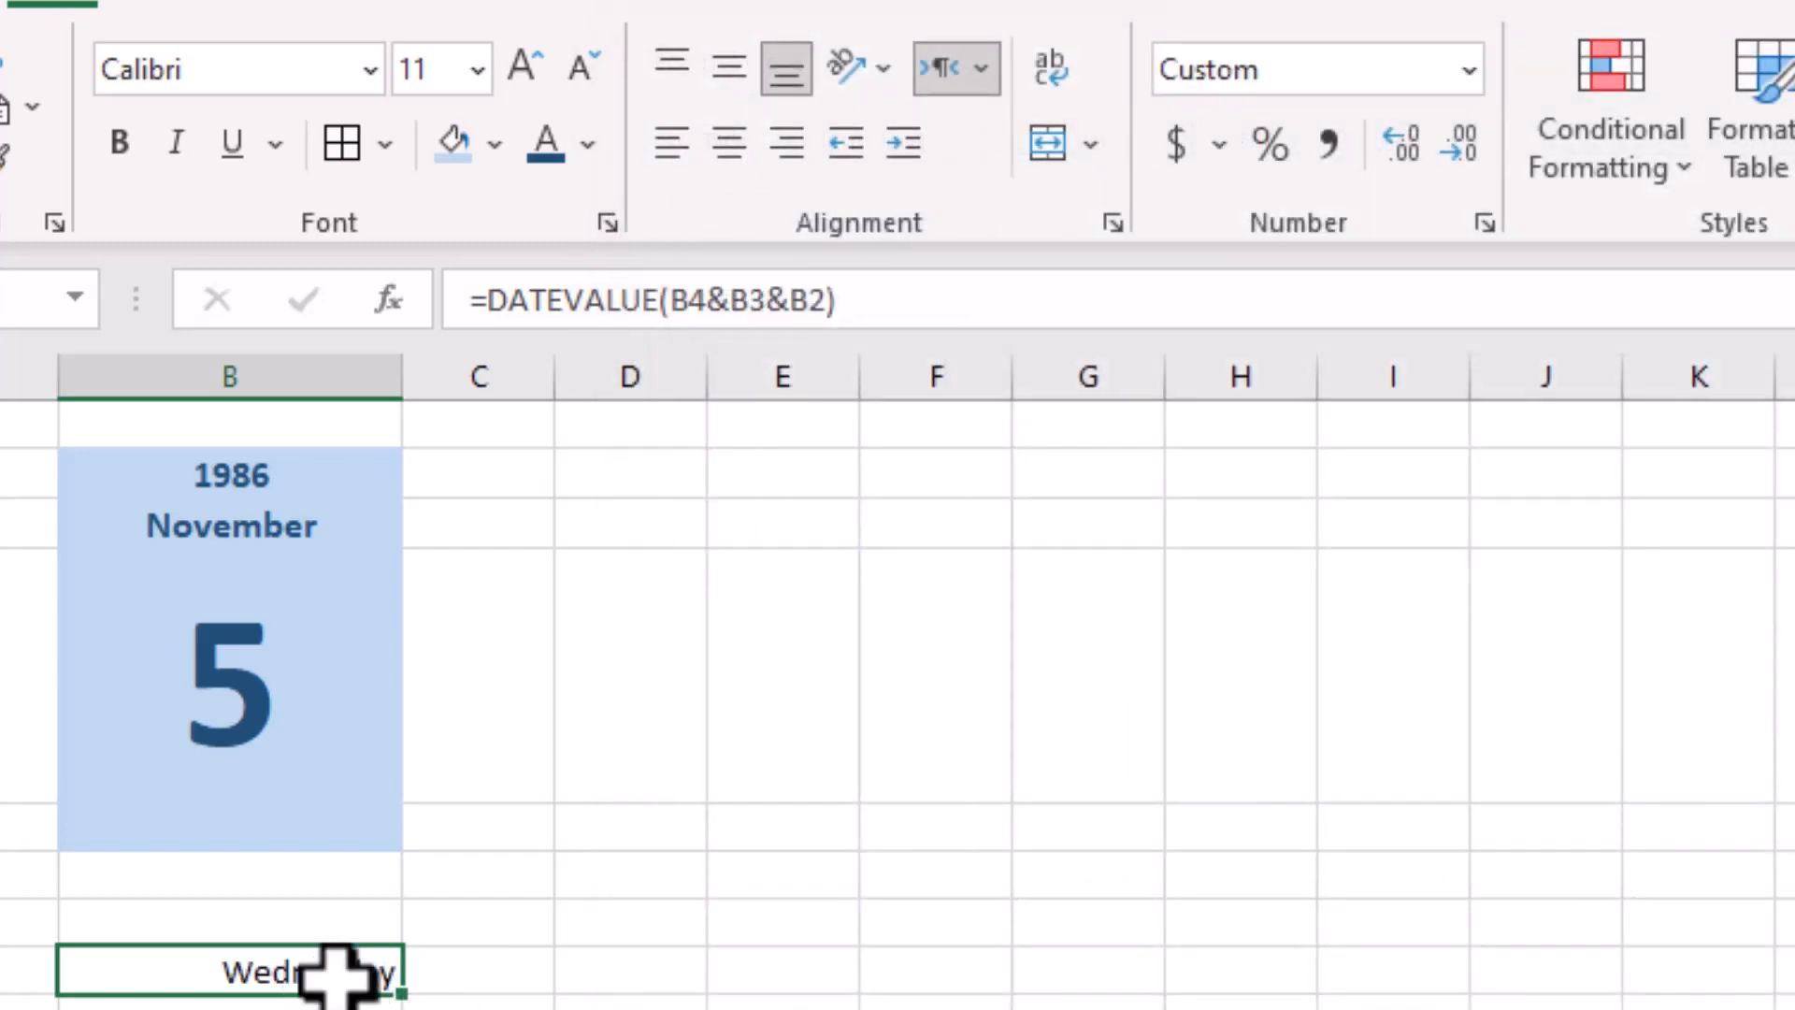
Test the weekday formula by choosing day 7 in cell B4, and set the day back to 5
{"action": "left_click", "coordinate": [318, 832]}
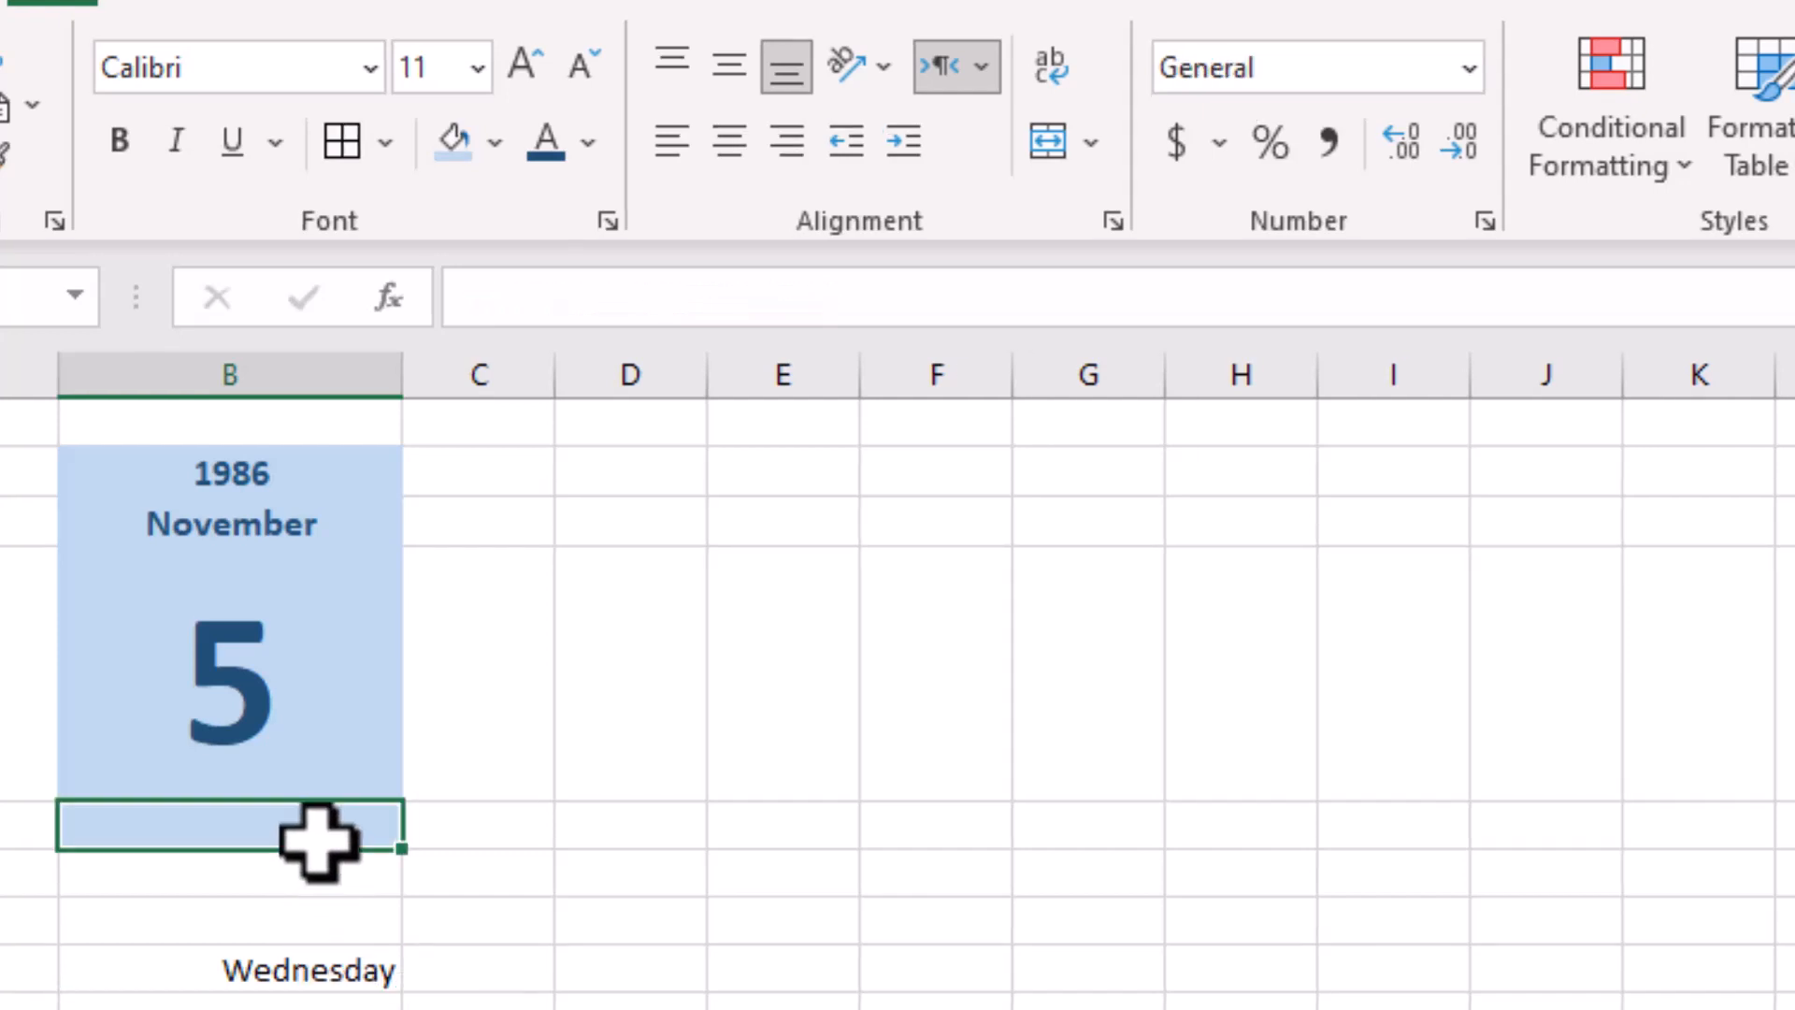
{"action": "left_click", "coordinate": [292, 642]}
{"action": "left_click", "coordinate": [421, 778]}
{"action": "left_click", "coordinate": [355, 1000]}
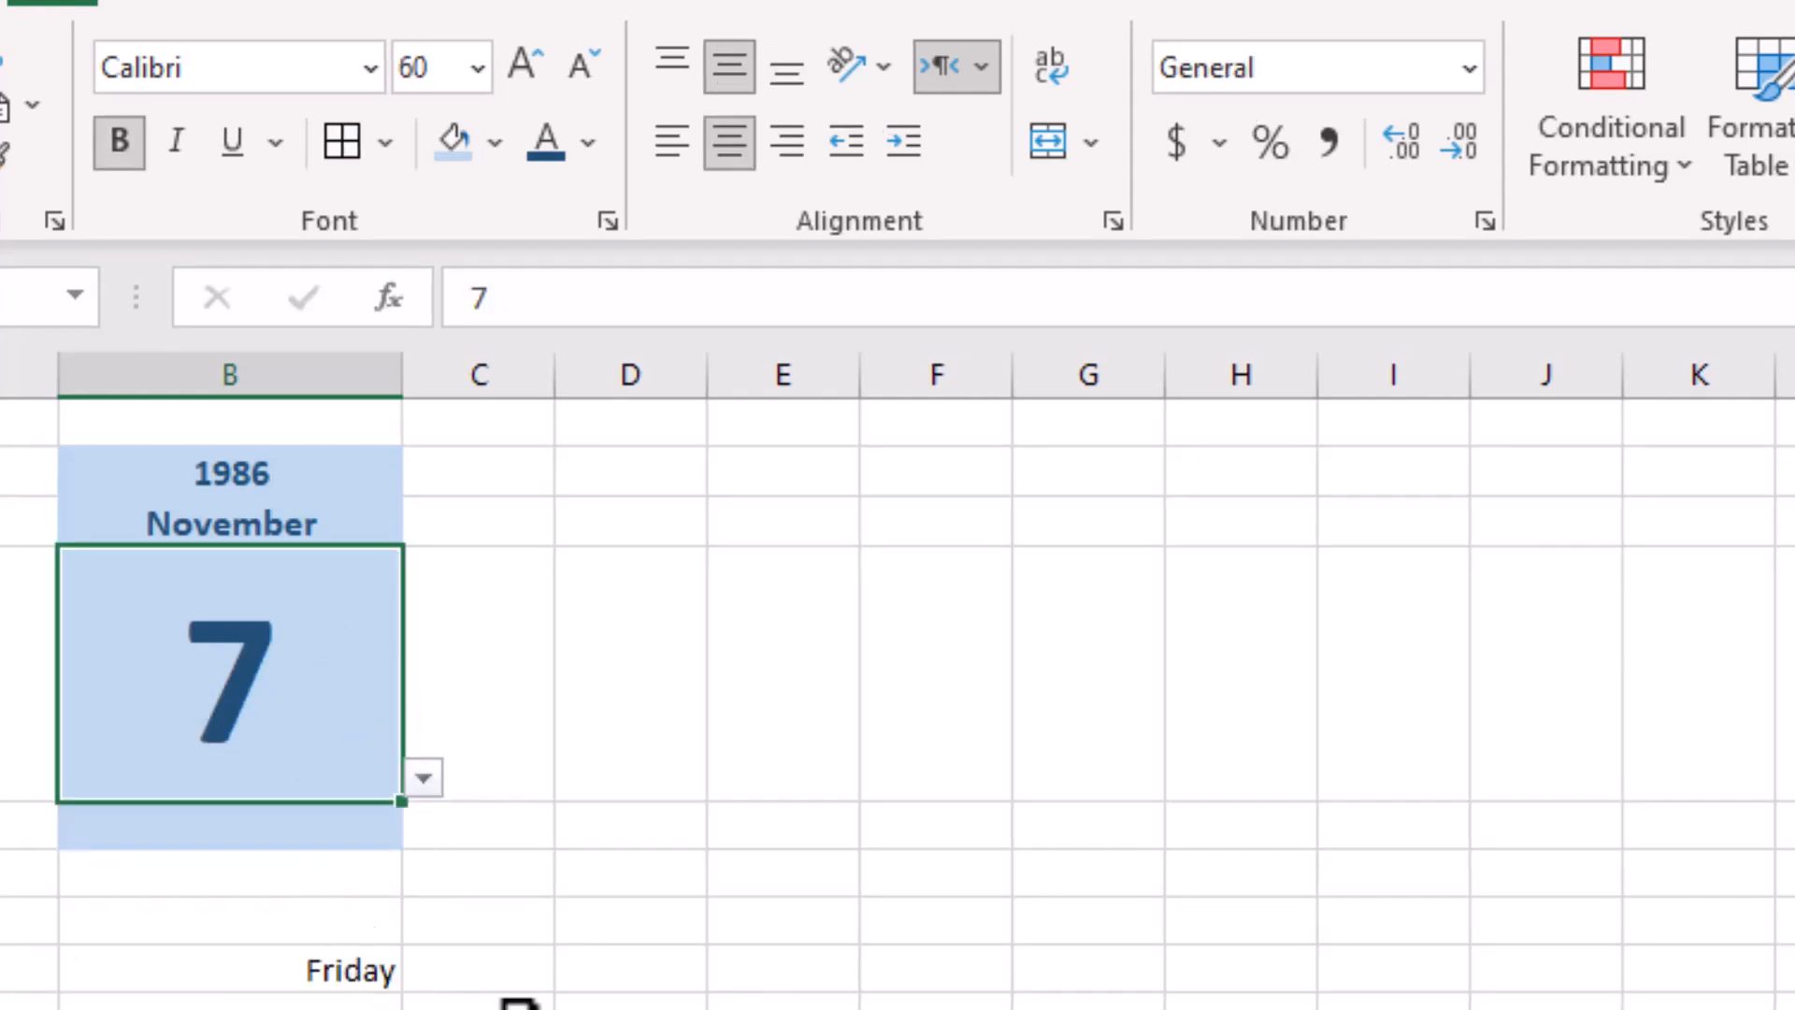
{"action": "left_click", "coordinate": [340, 972]}
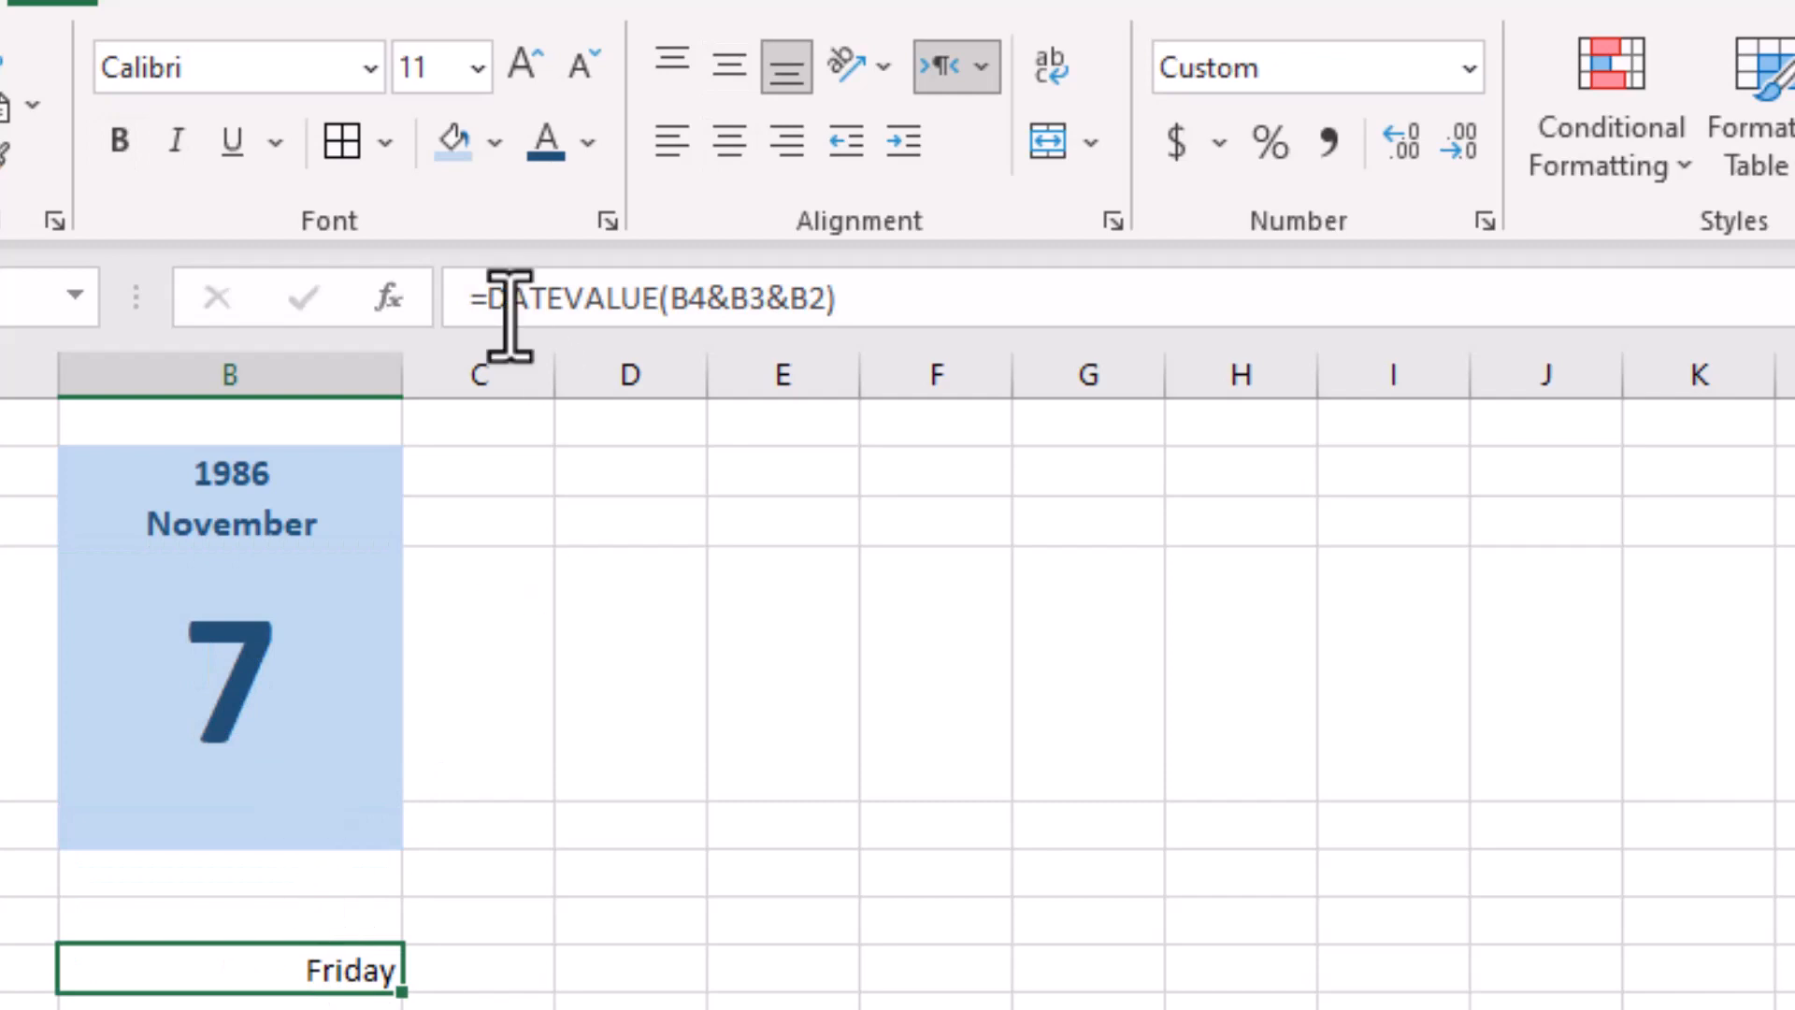
{"action": "left_click", "coordinate": [392, 748]}
{"action": "left_click", "coordinate": [421, 777]}
{"action": "left_click", "coordinate": [356, 813]}
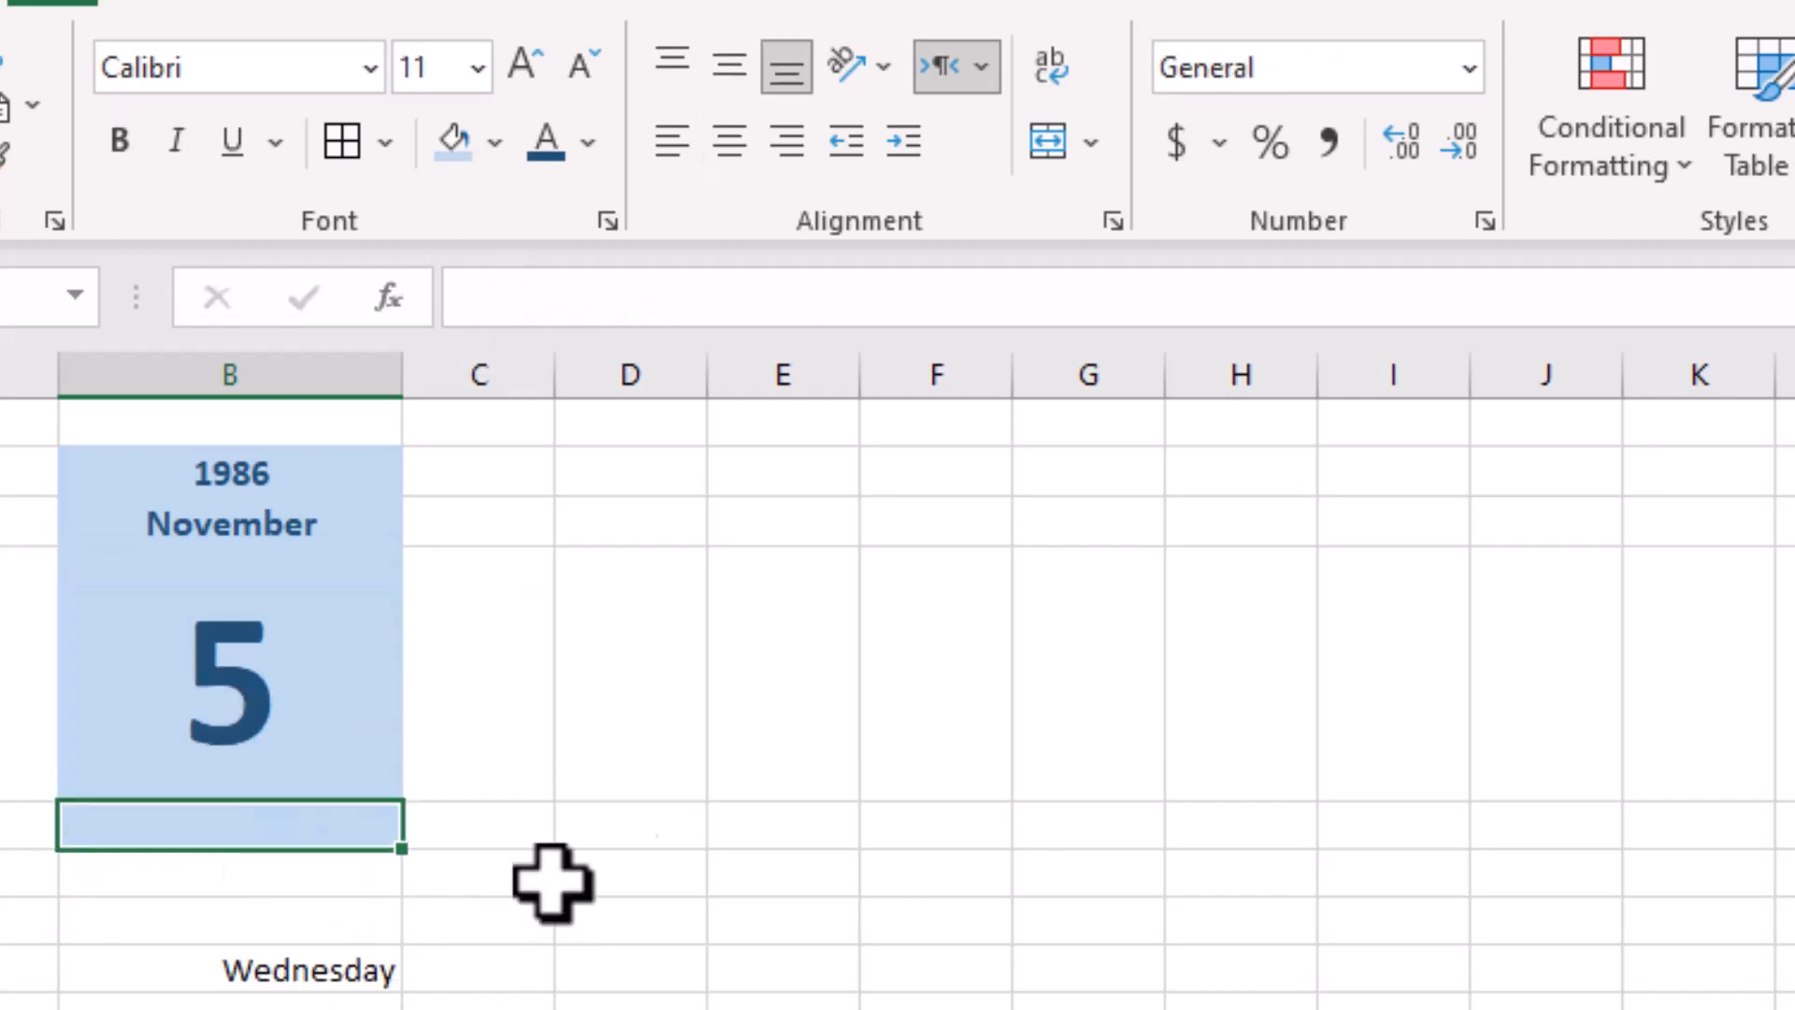
Copy the expression DATEVALUE(B4&B3&B2), without the equals sign, from the formula in cell B8
{"action": "left_click", "coordinate": [314, 970]}
{"action": "key", "text": "ctrl+c"}
{"action": "left_click_drag", "start_coordinate": [488, 297], "coordinate": [1067, 298]}
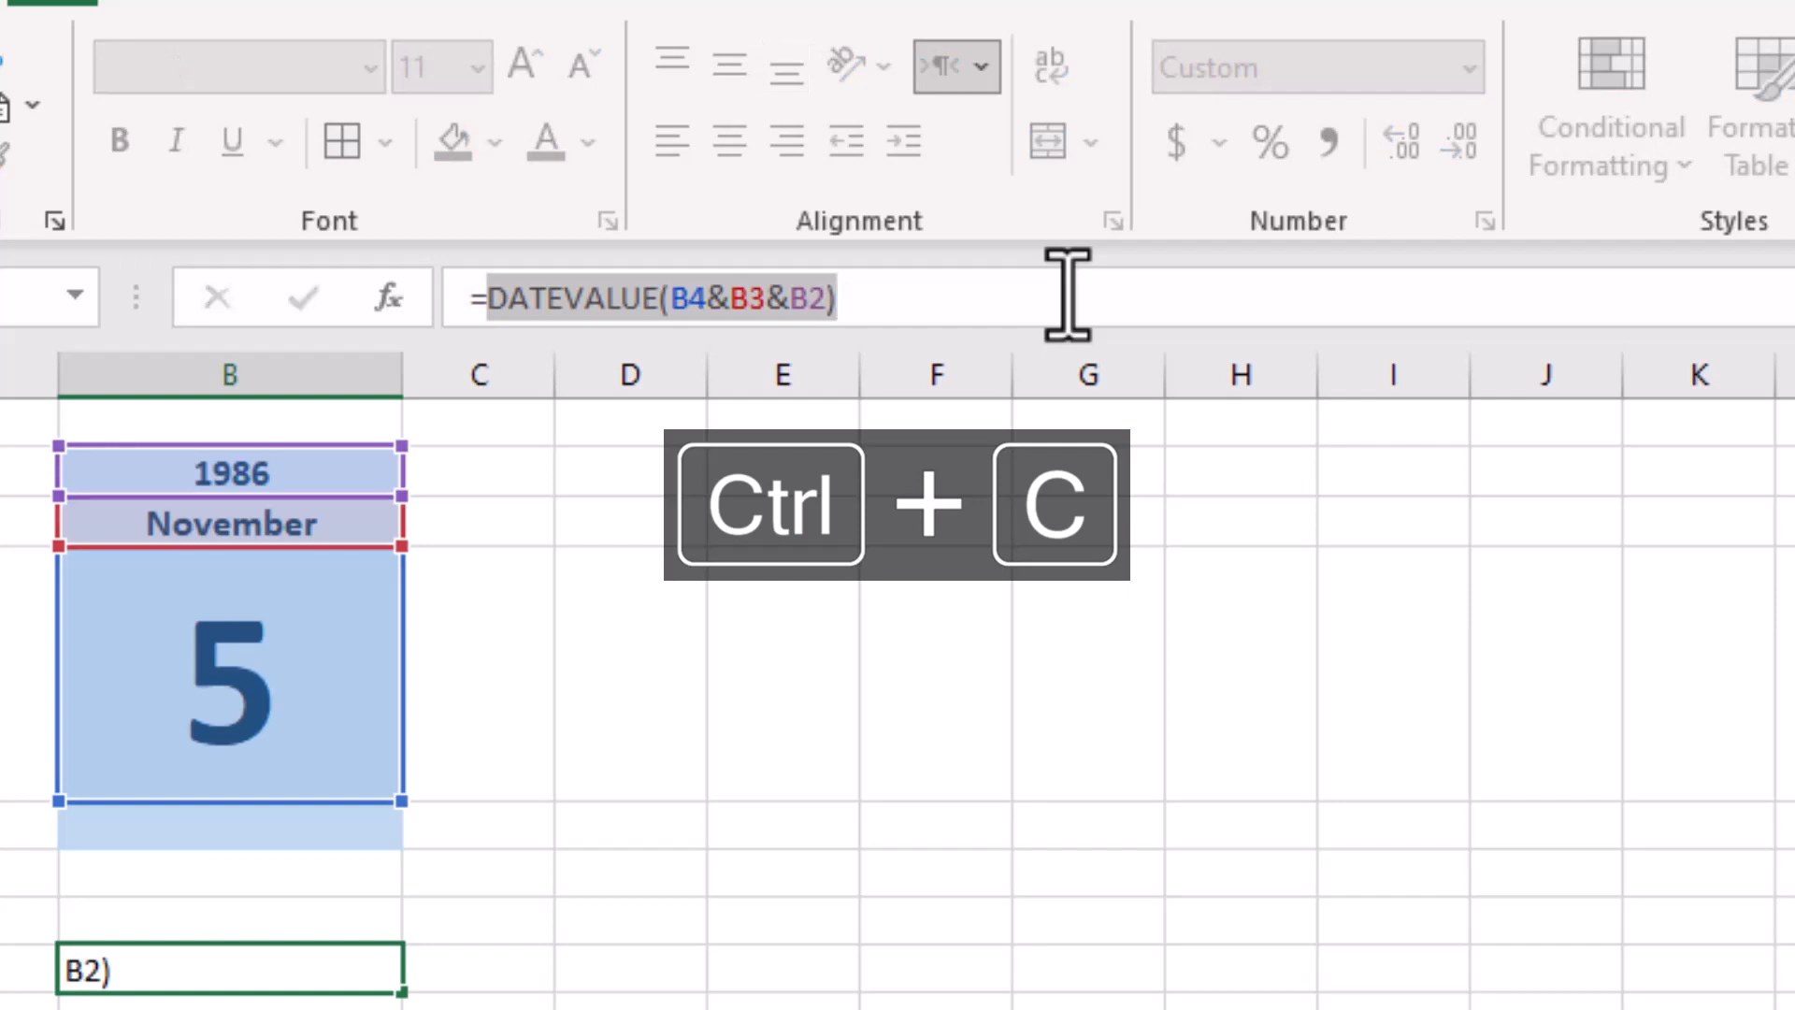
{"action": "key", "text": "Escape"}
Enter the formula =TEXT(DATEVALUE(B4&B3&B2),"dddd") in cell B5, reusing the copied DATEVALUE expression
{"action": "left_click", "coordinate": [313, 820]}
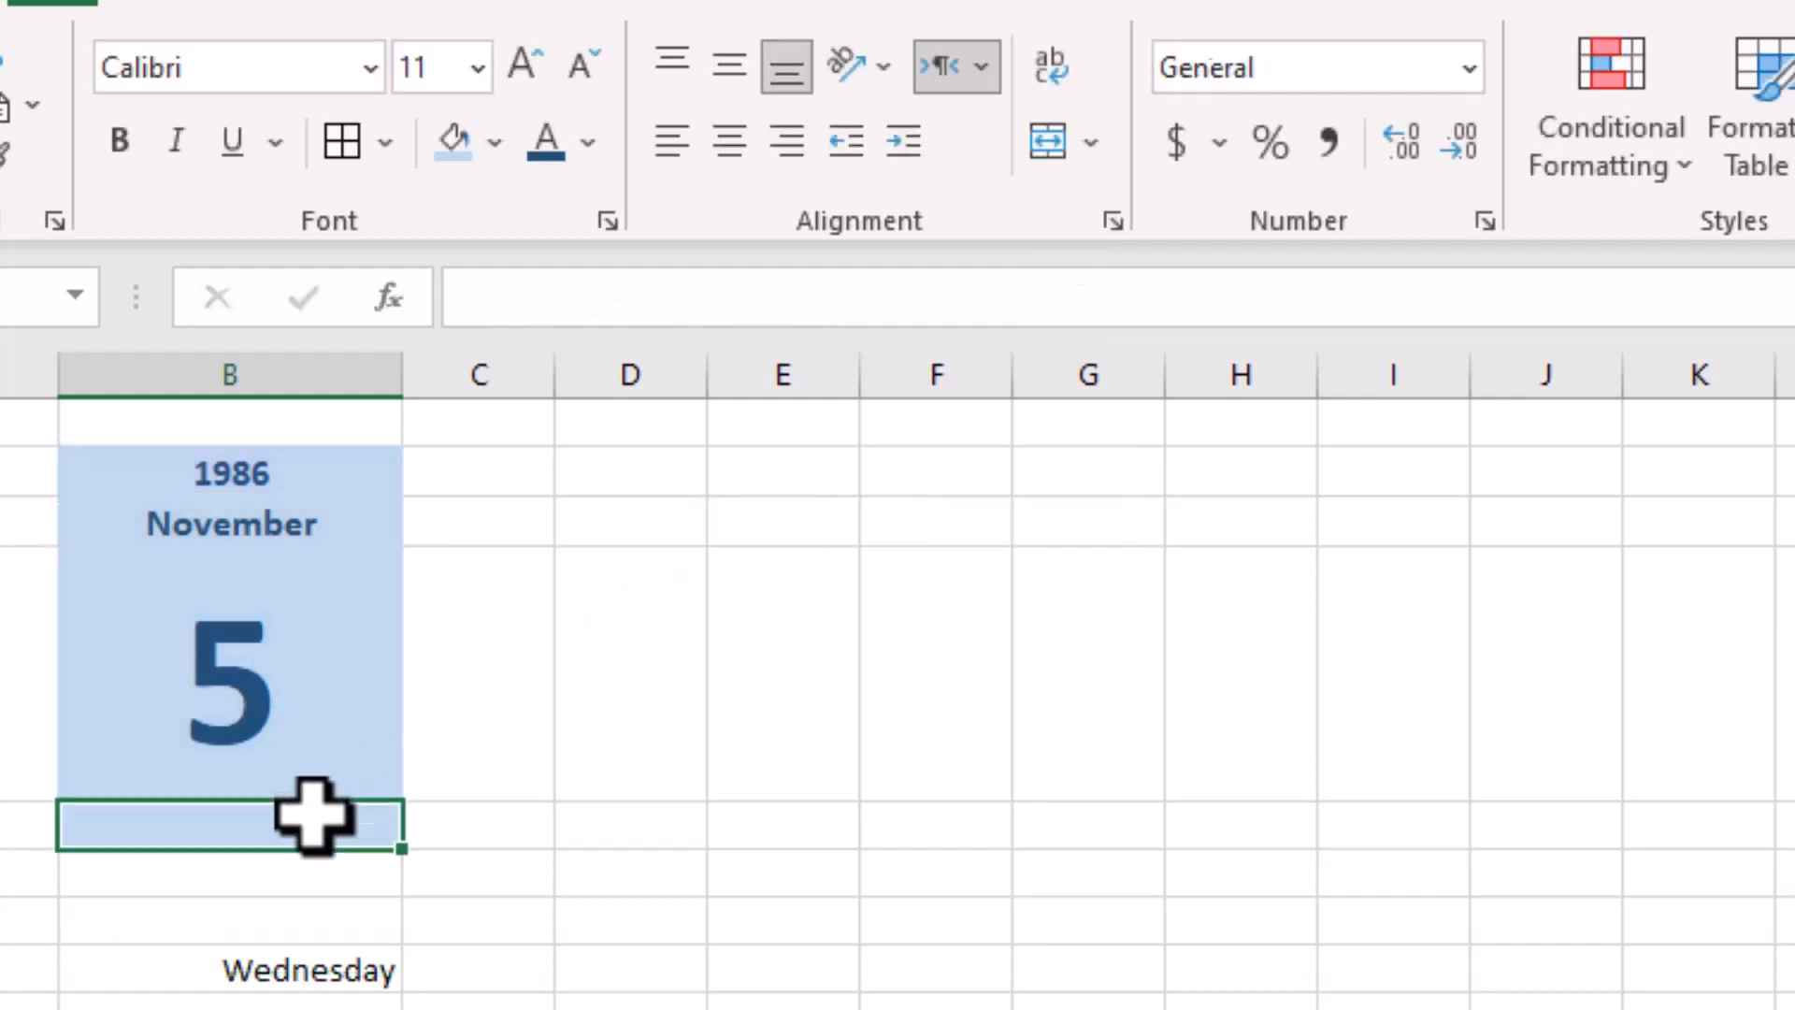
{"action": "left_click", "coordinate": [762, 303]}
{"action": "type", "text": "="}
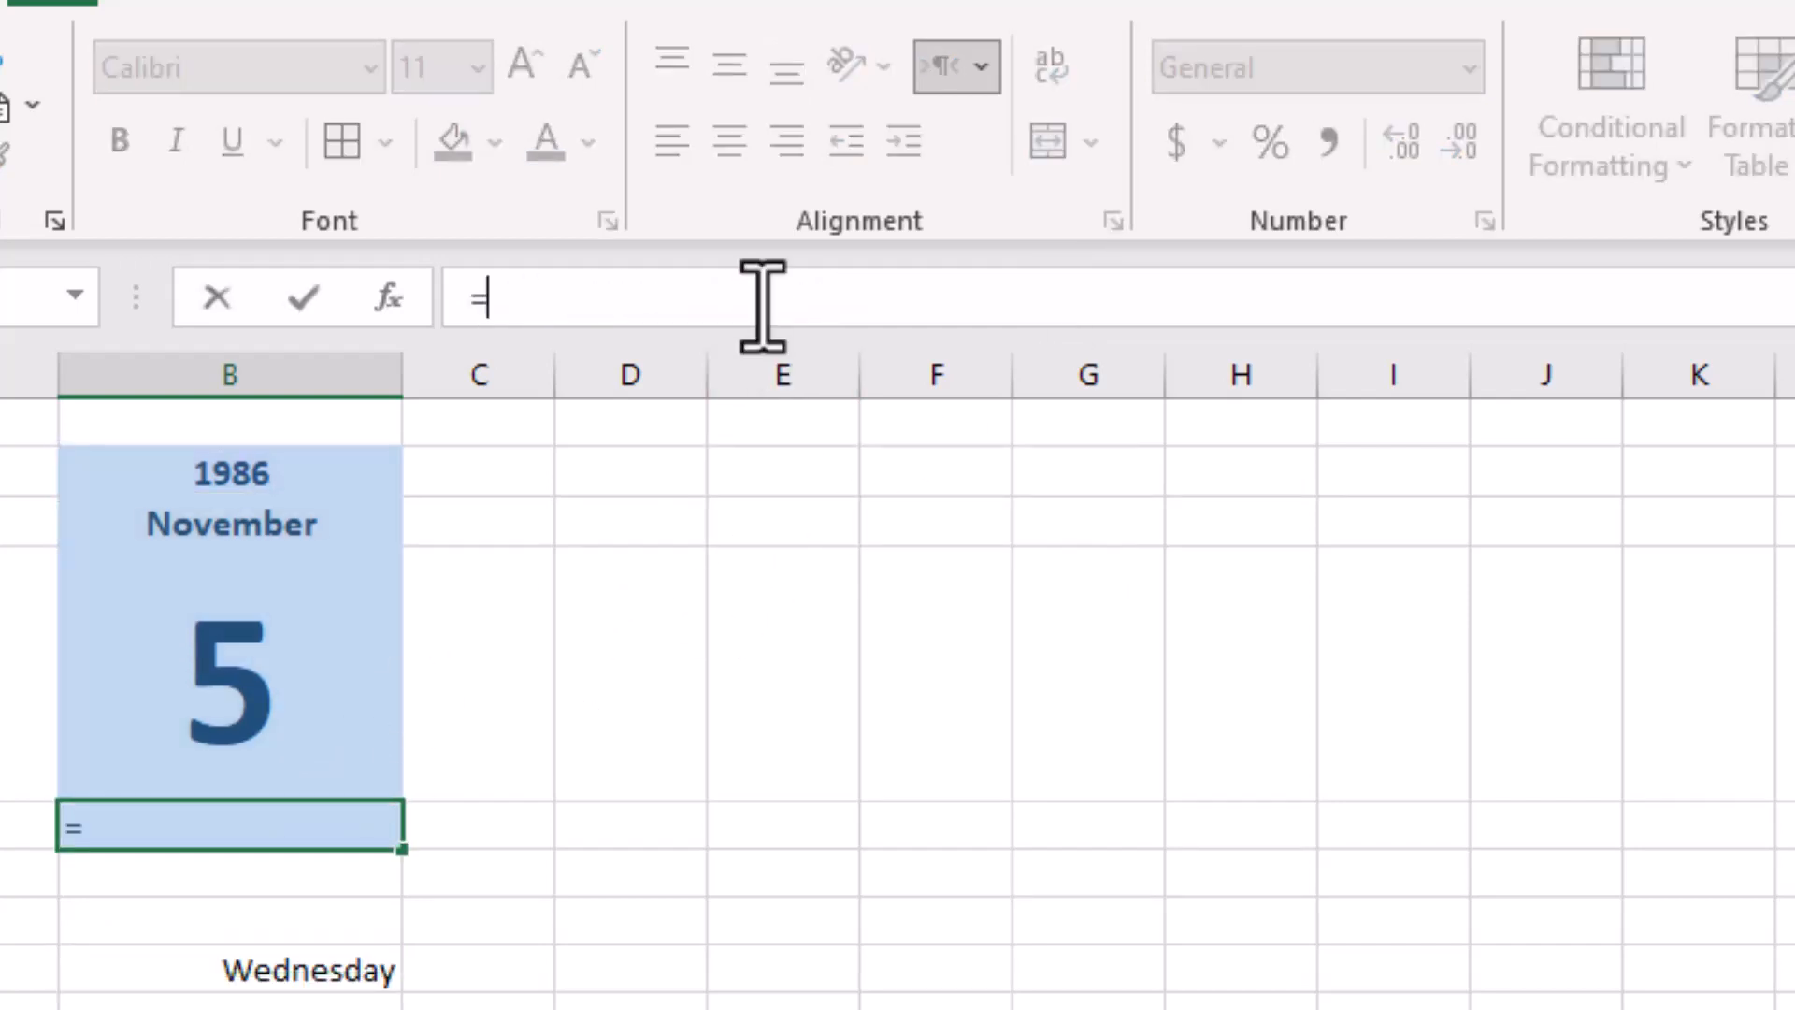
{"action": "type", "text": "text"}
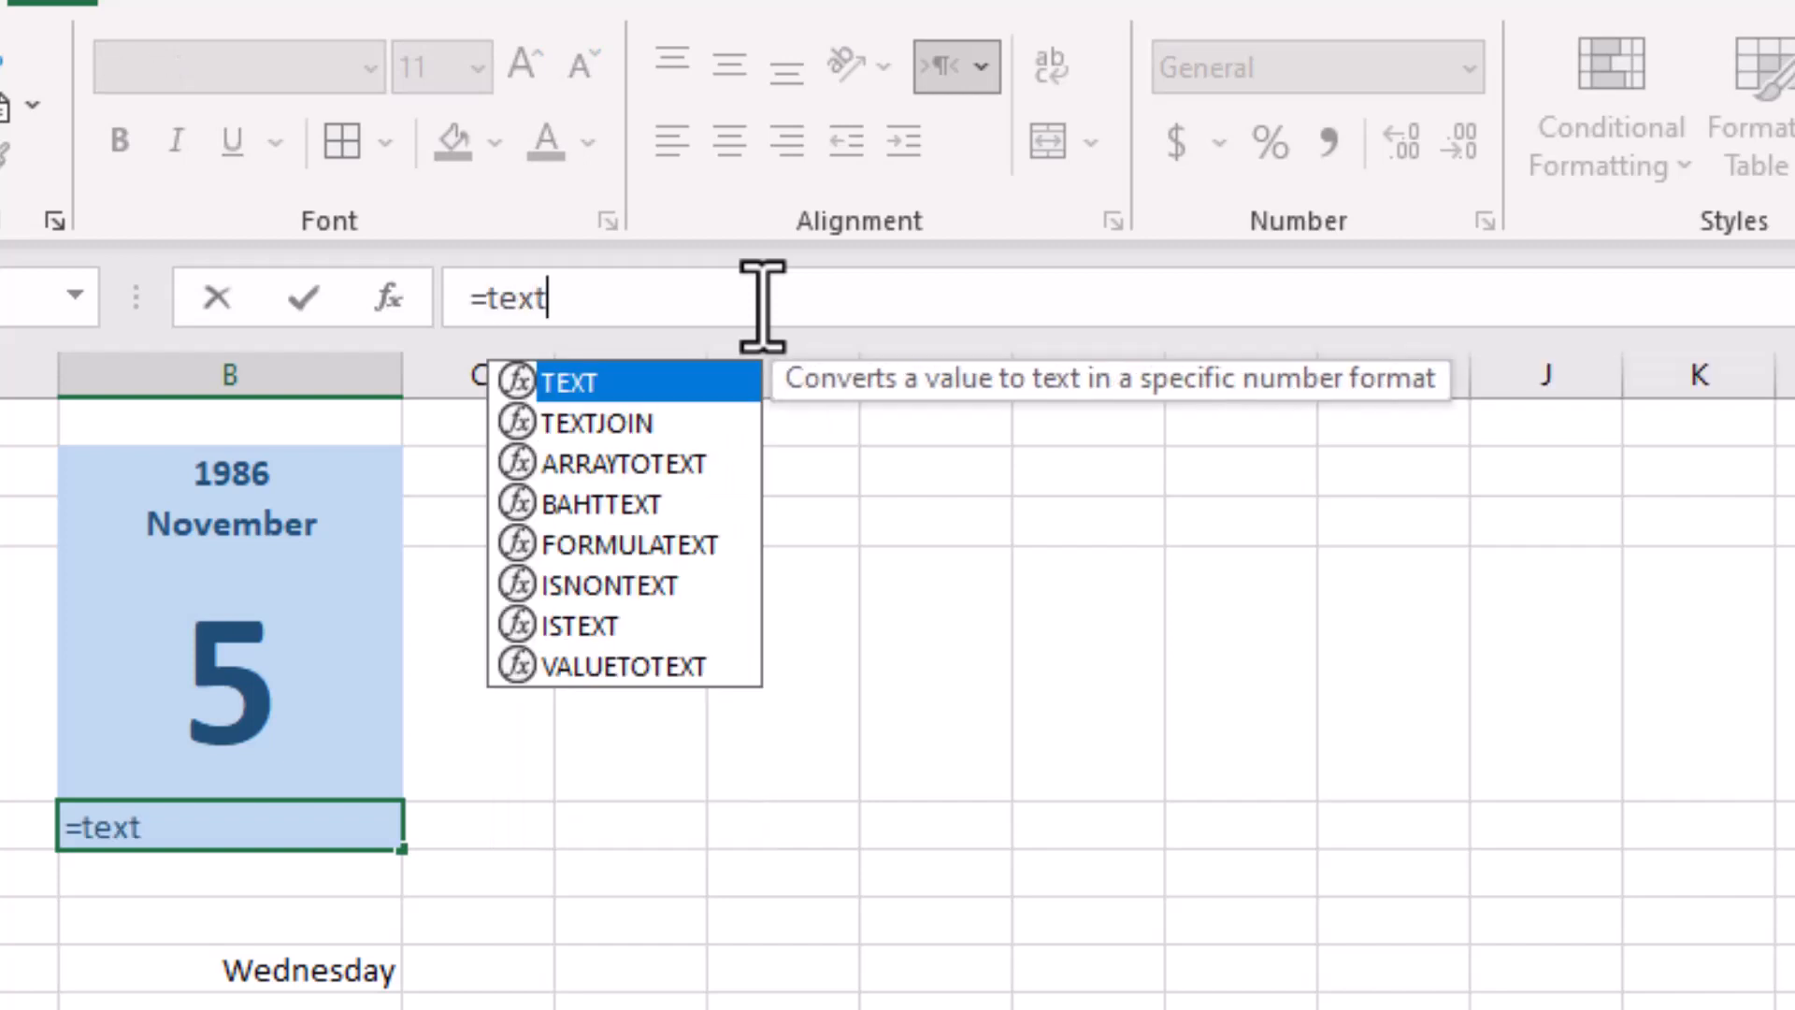
{"action": "type", "text": "("}
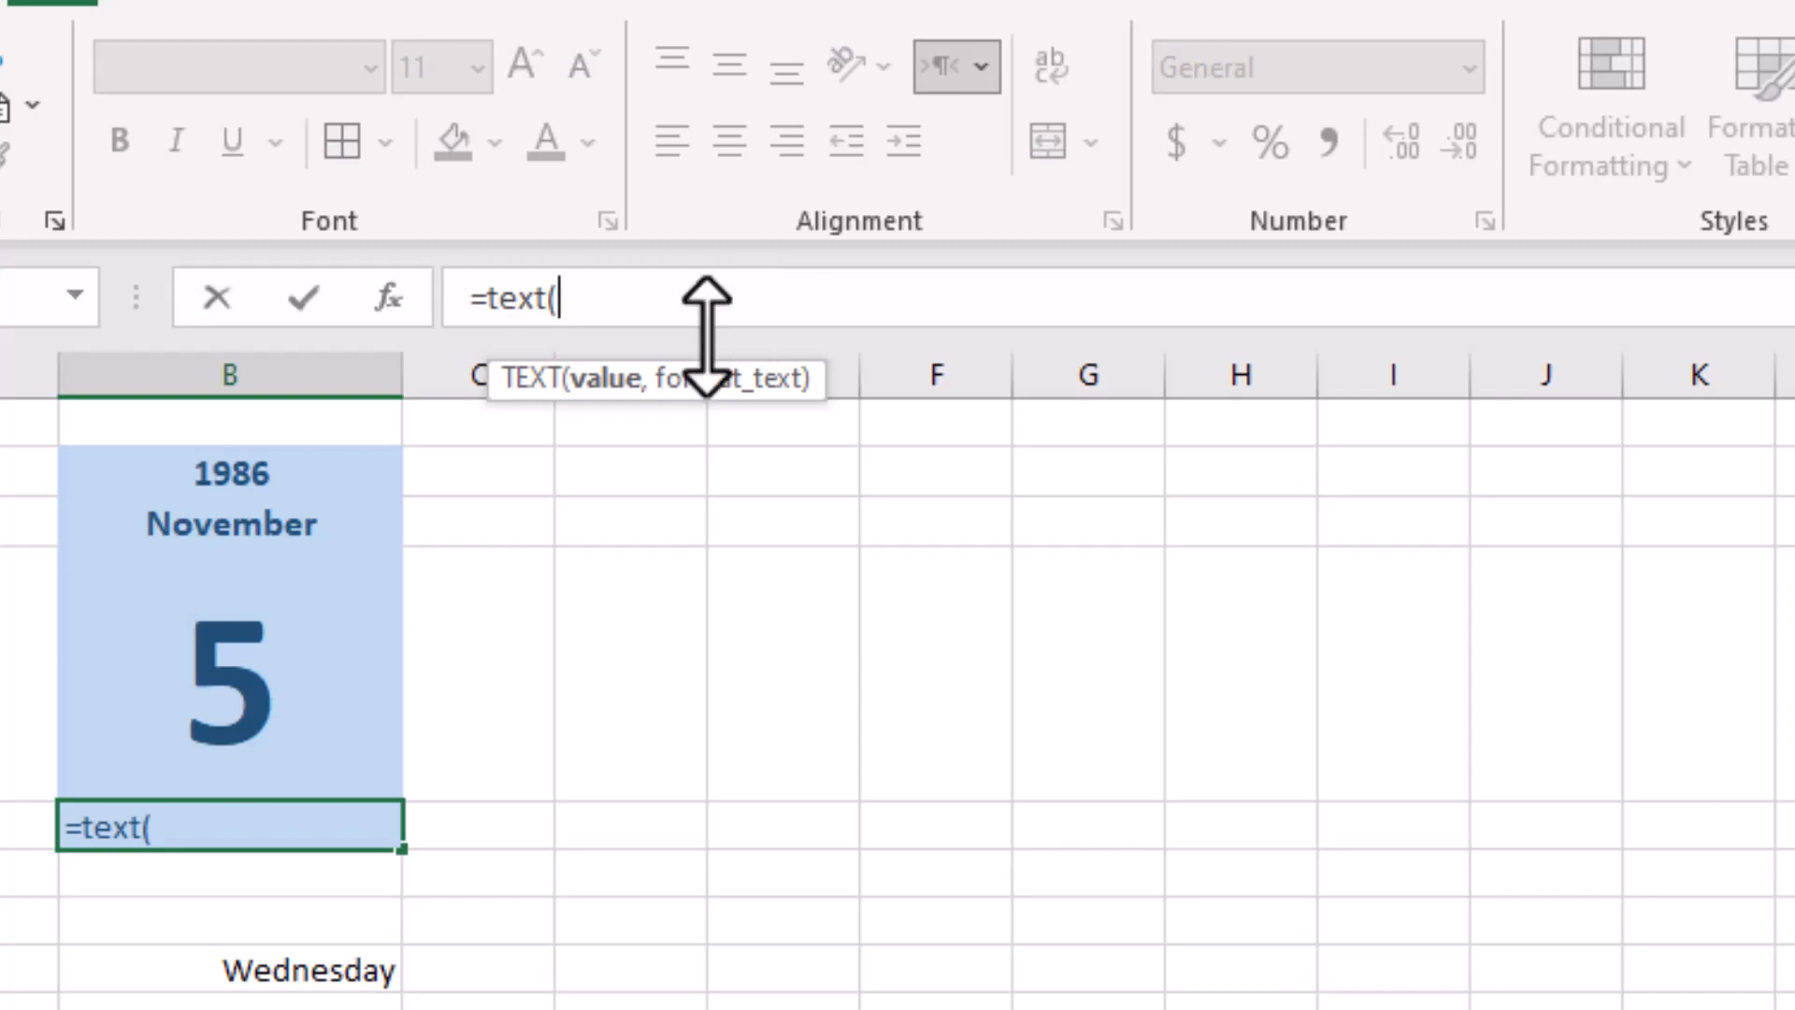
{"action": "key", "text": "ctrl+v"}
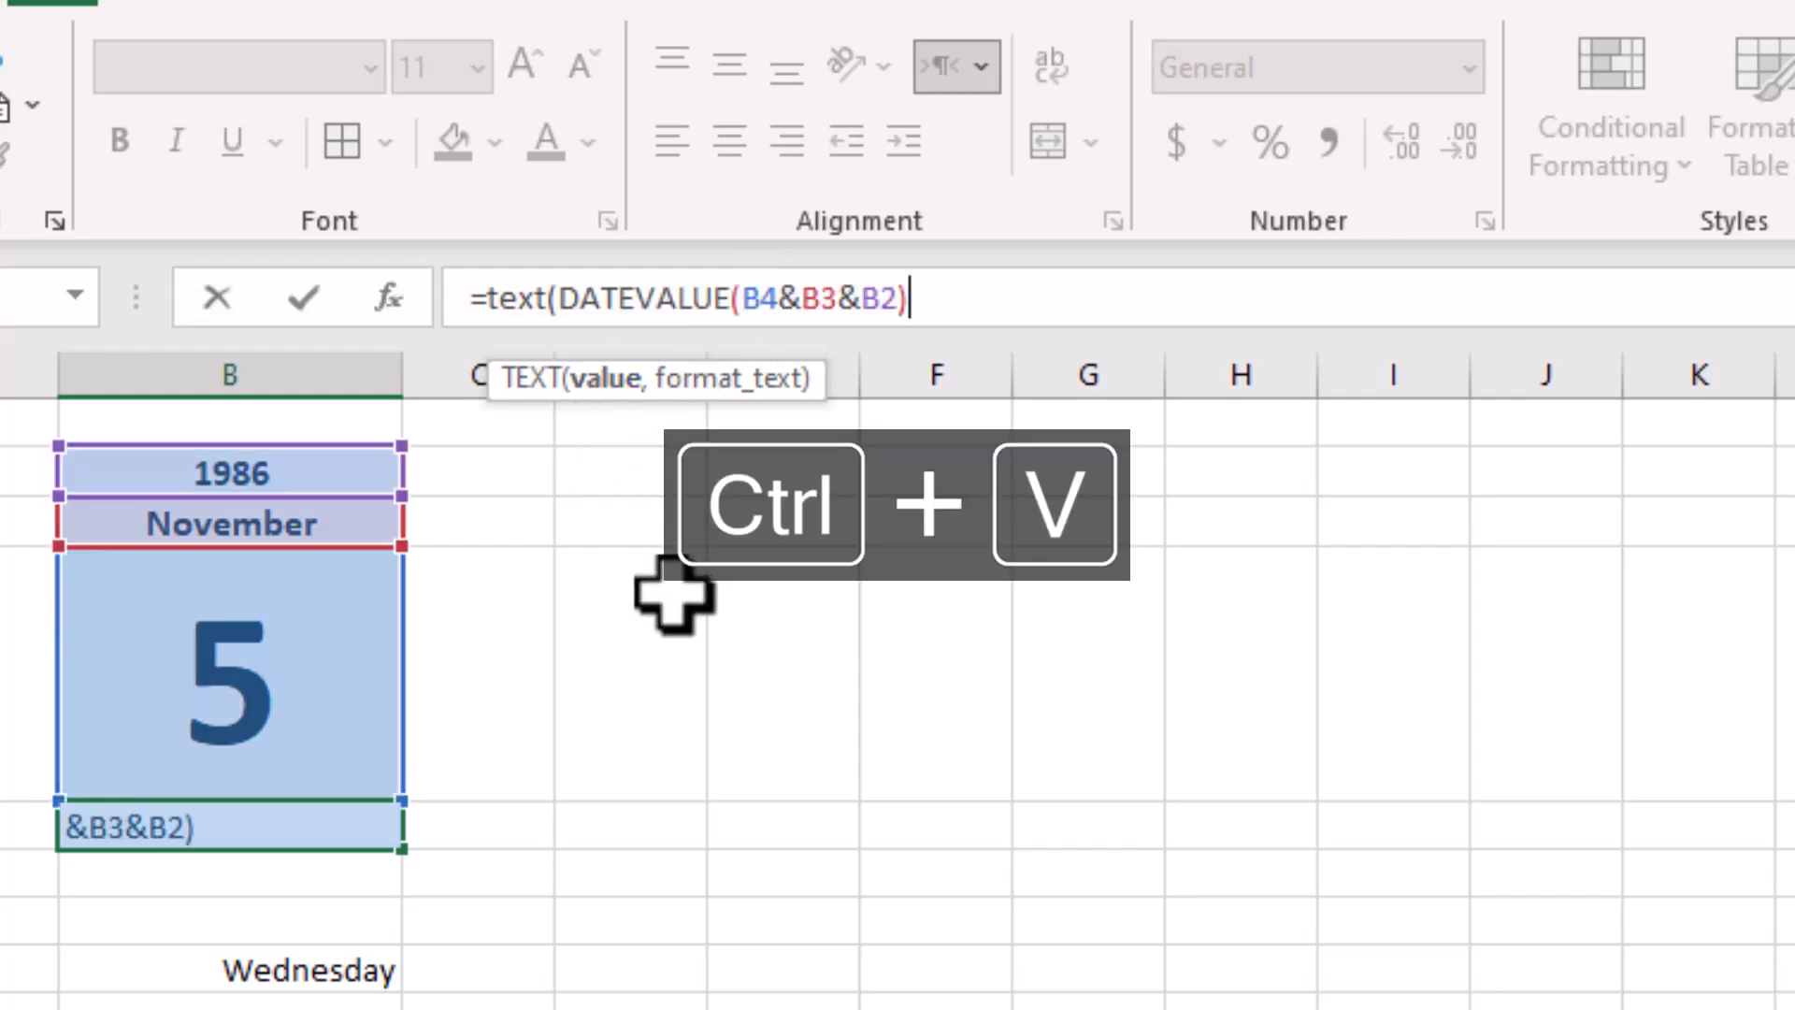
{"action": "type", "text": ",\"ddd"}
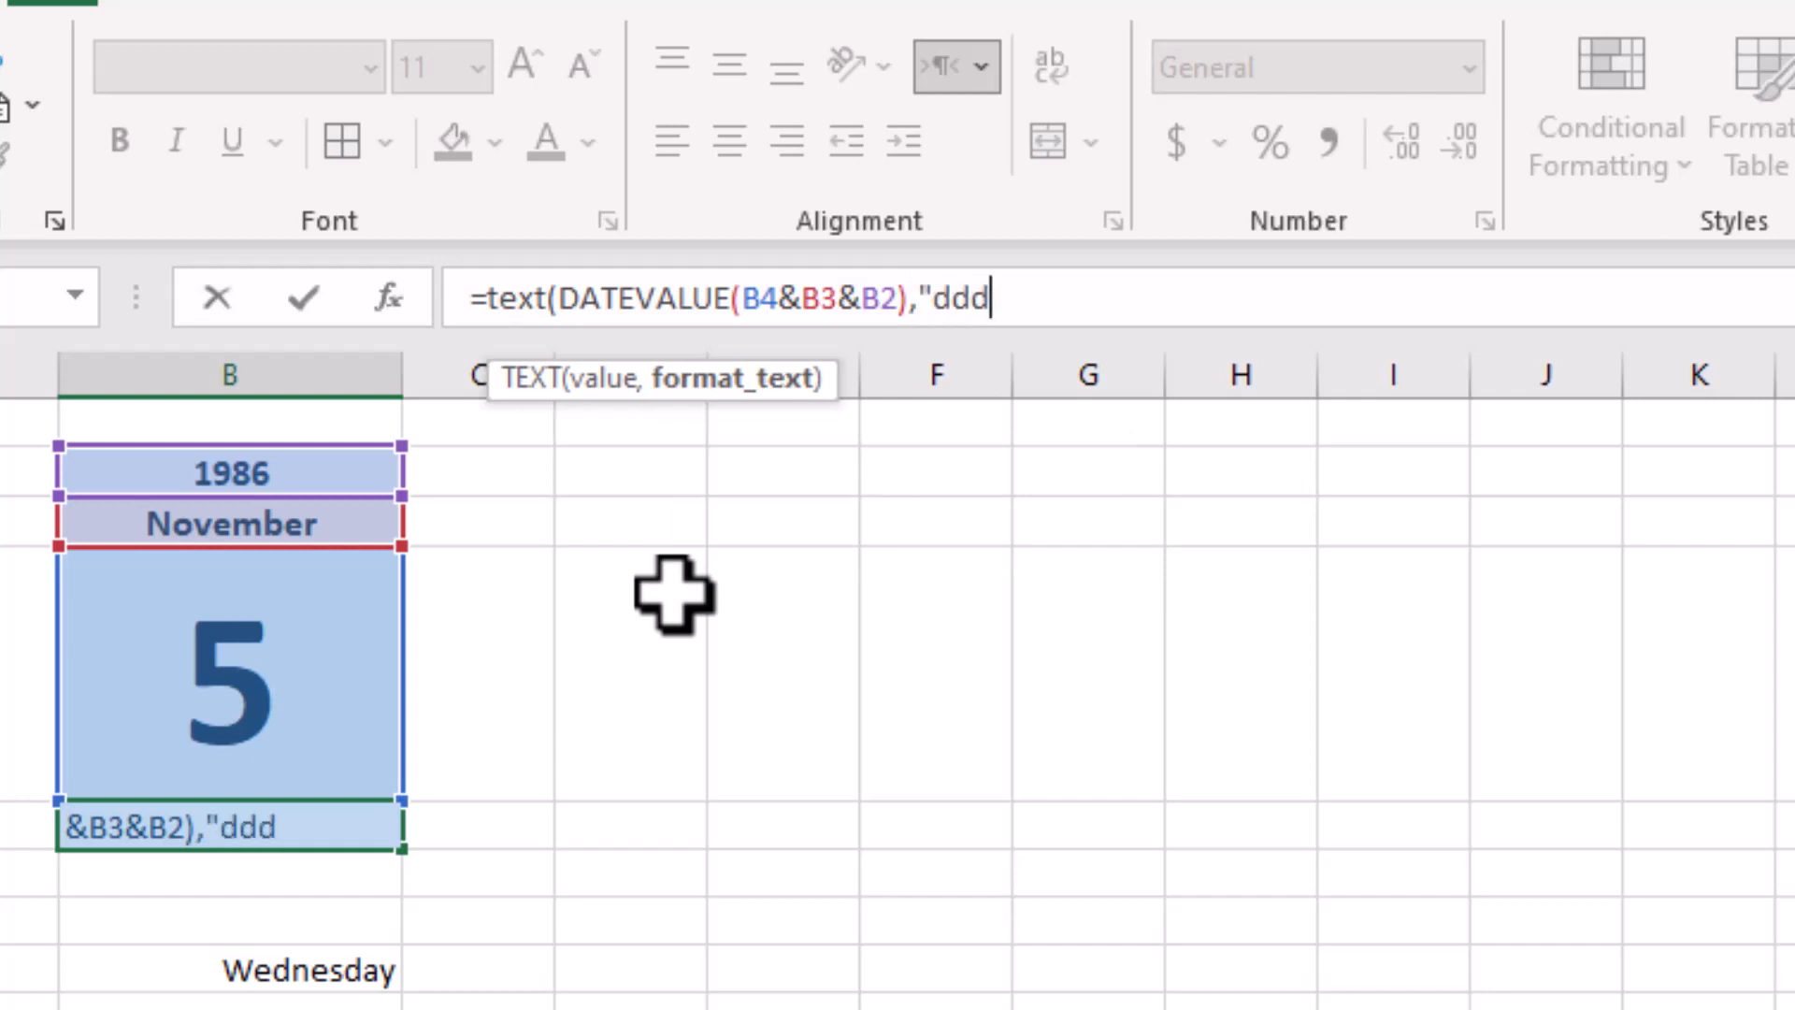
{"action": "type", "text": "d\")"}
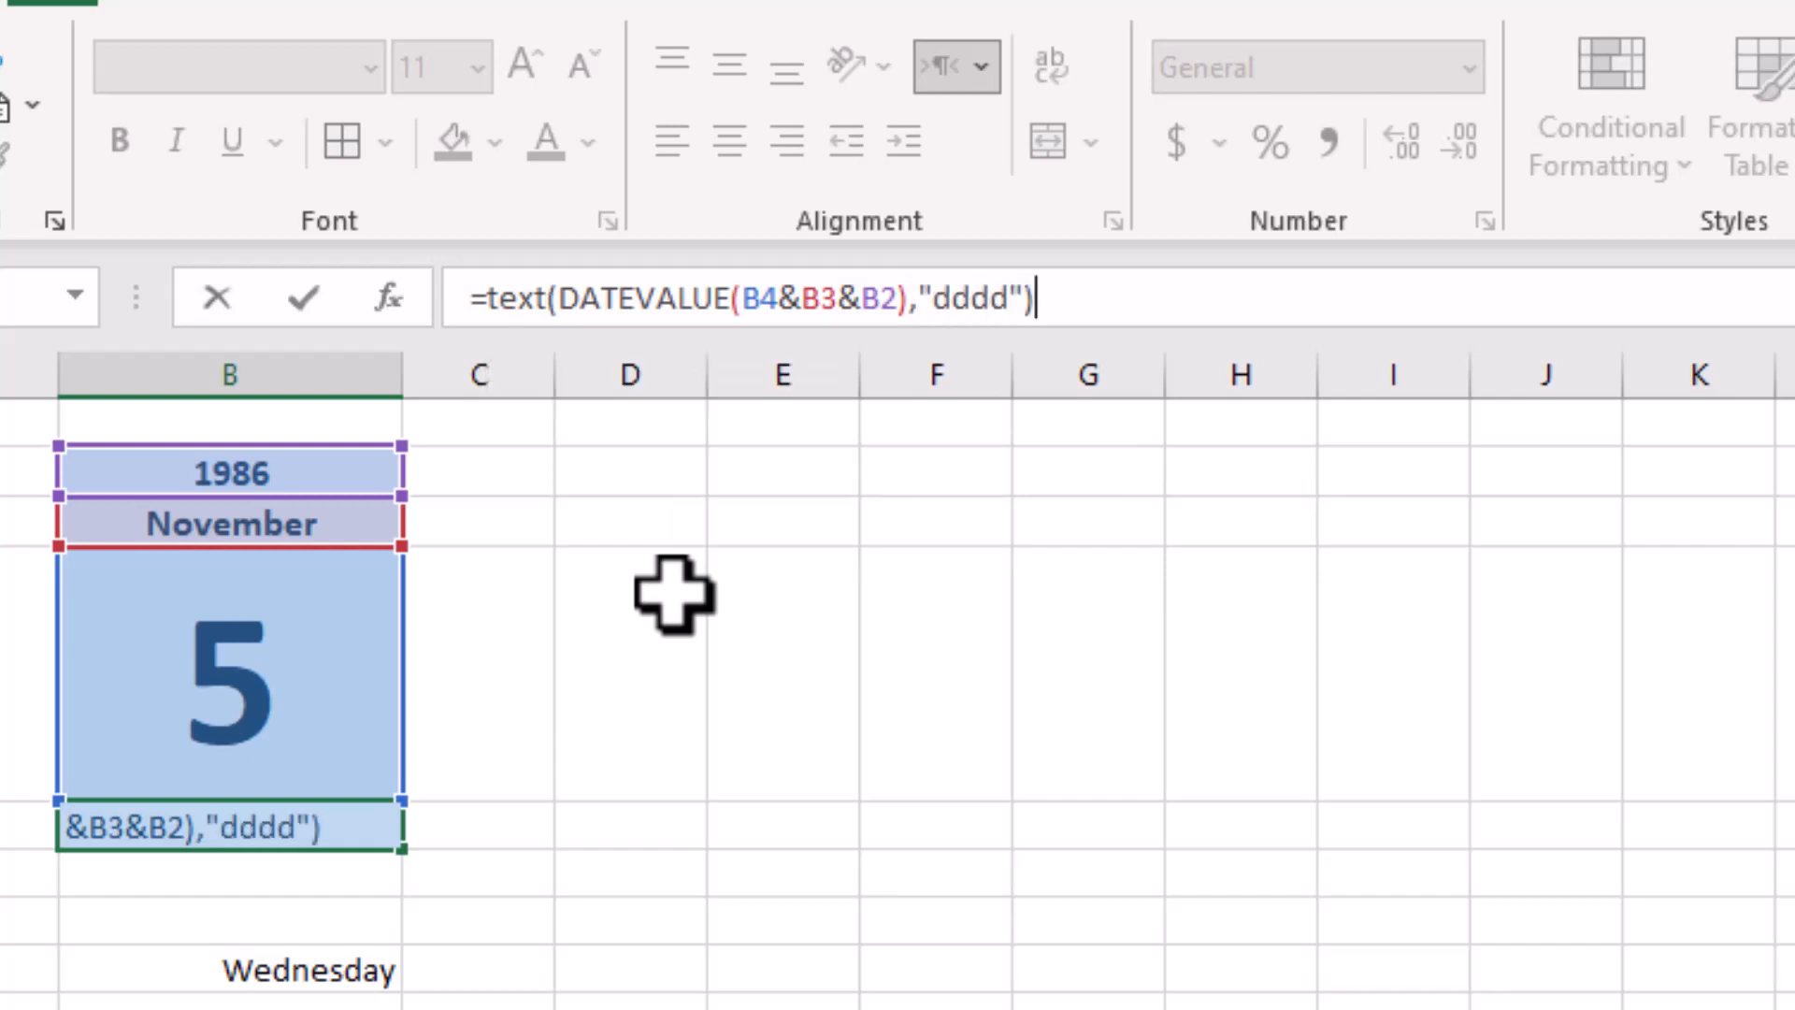
{"action": "key", "text": "Return"}
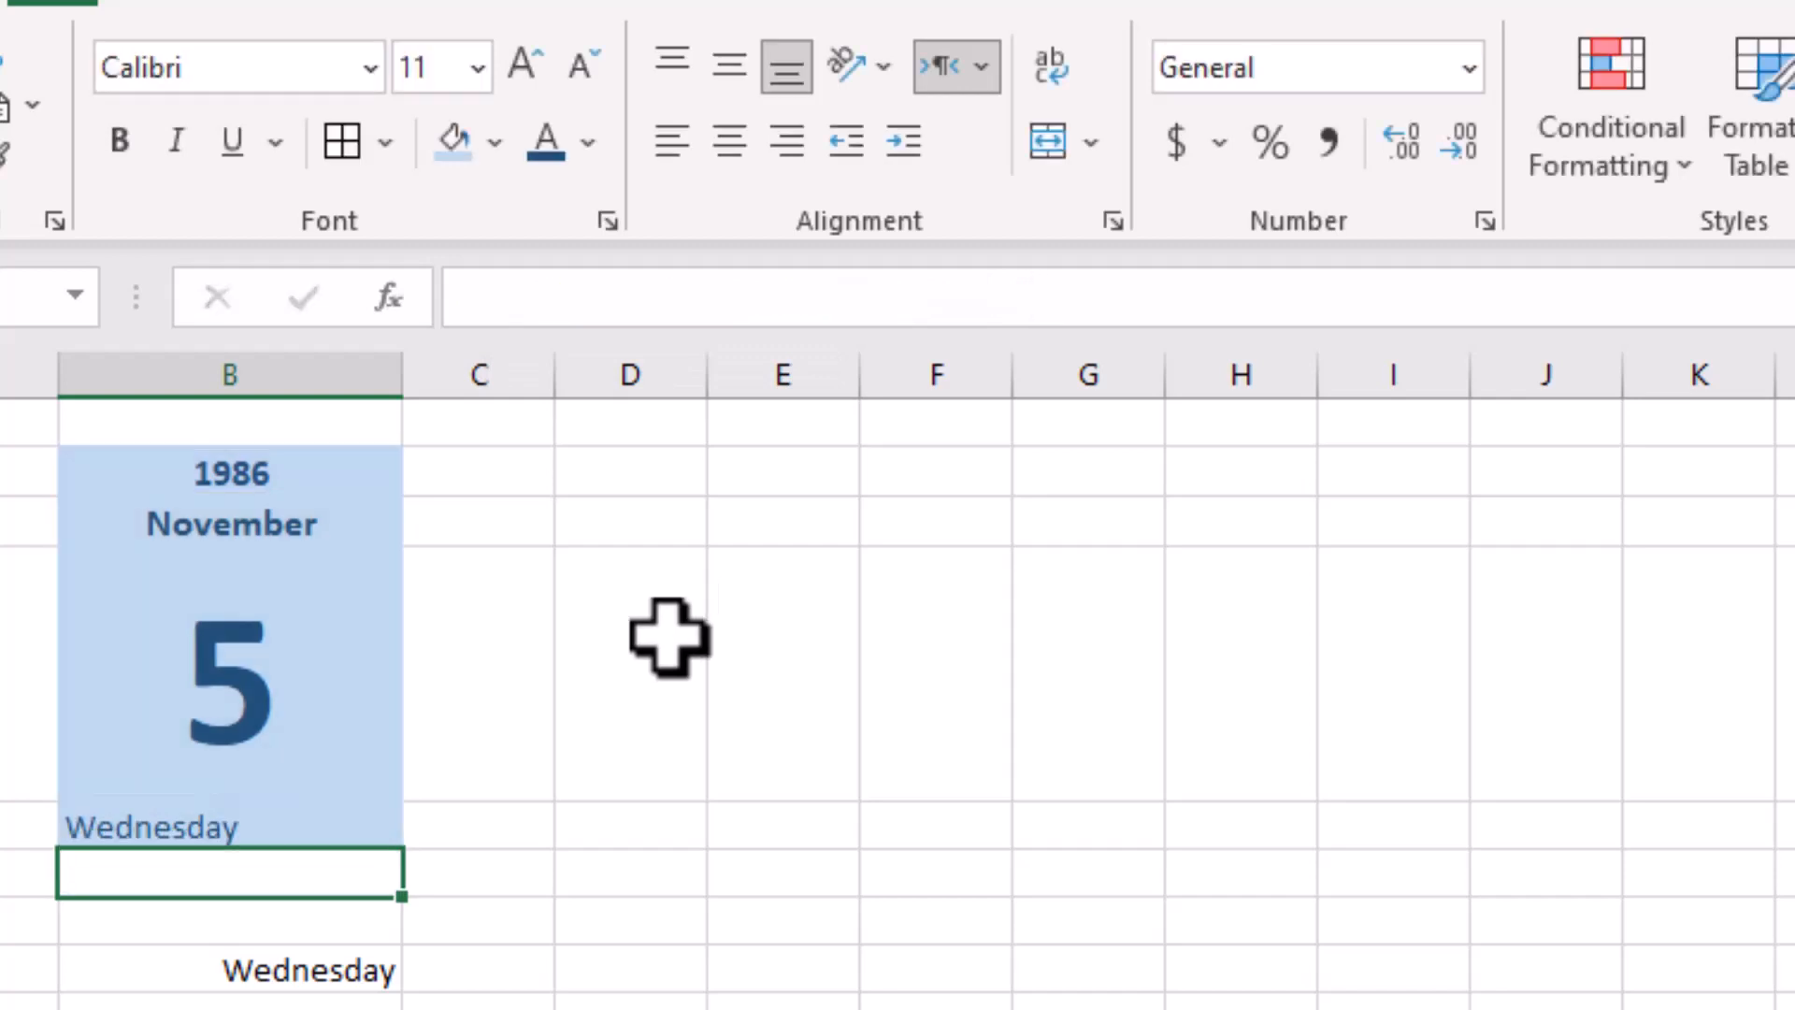
Make the weekday in cell B5 bold and centered, and delete the helper formula in cell B8
{"action": "left_click", "coordinate": [249, 823]}
{"action": "left_click", "coordinate": [120, 140]}
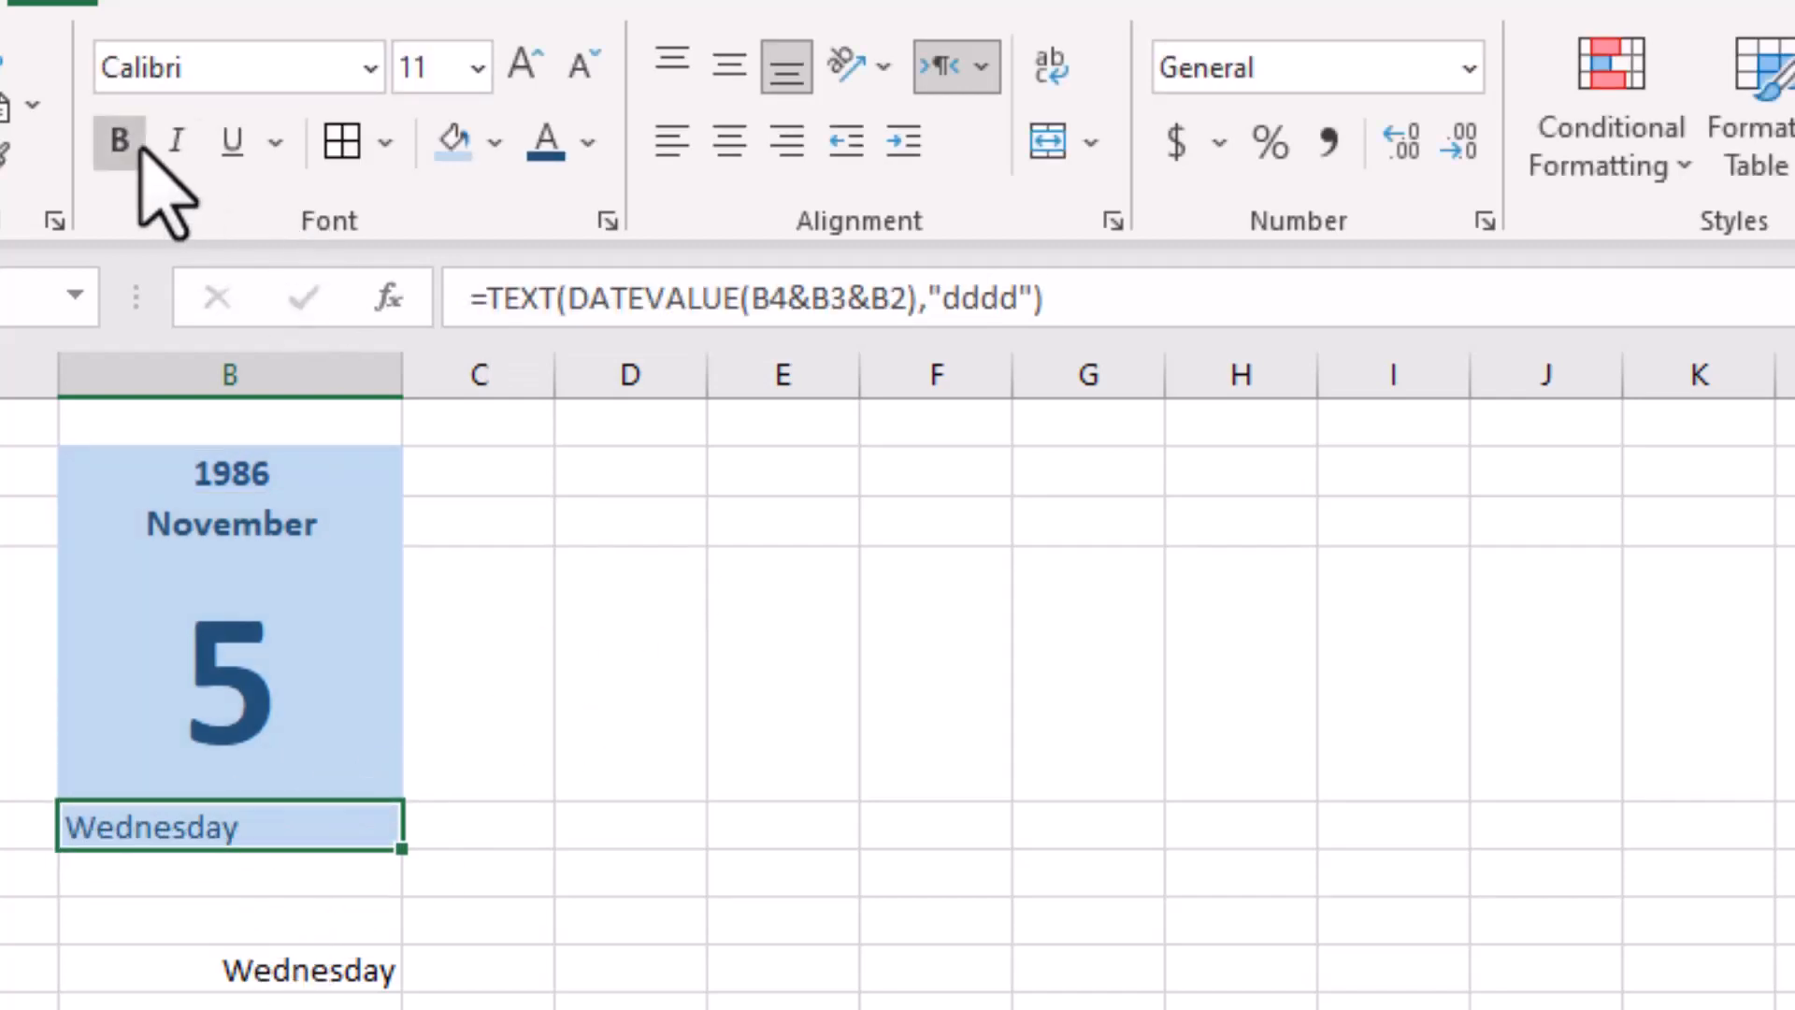
{"action": "left_click", "coordinate": [729, 140]}
{"action": "left_click", "coordinate": [262, 967]}
{"action": "key", "text": "Delete"}
{"action": "left_click", "coordinate": [409, 477]}
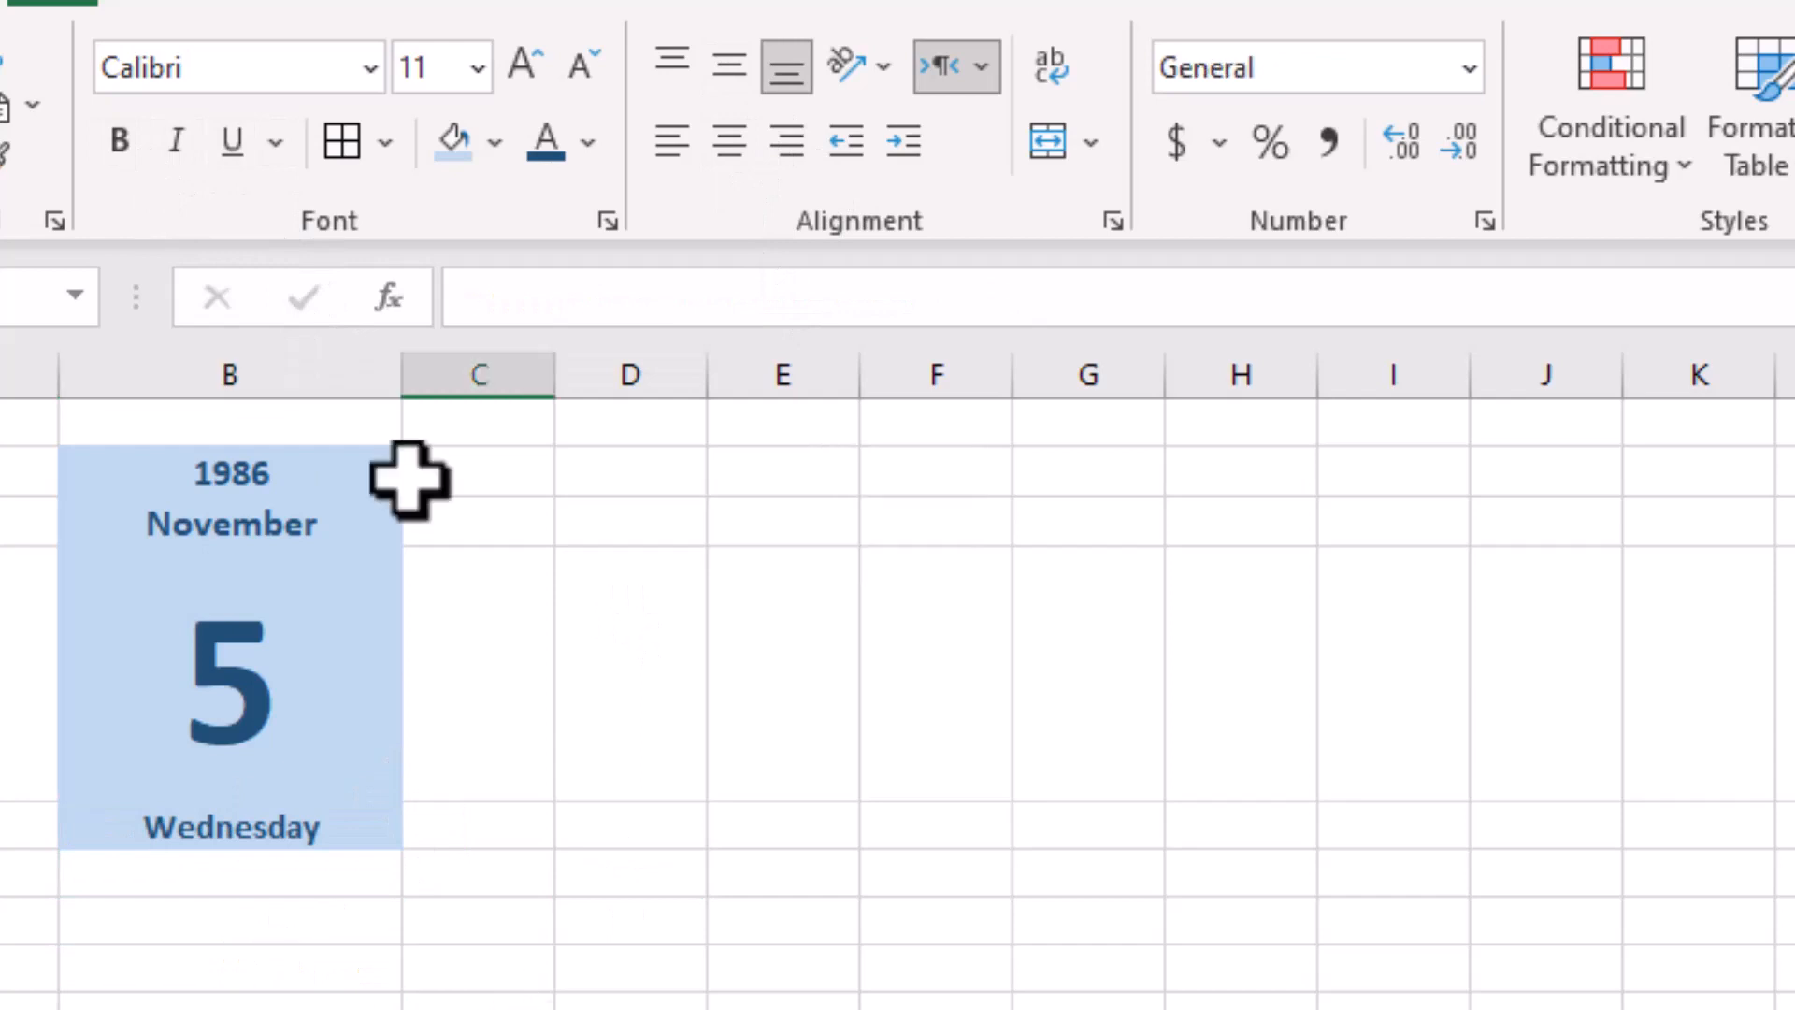
Widen column B slightly and fill the year and month cells B2:B3 with a darker blue
{"action": "left_click_drag", "start_coordinate": [403, 374], "coordinate": [451, 372]}
{"action": "left_click", "coordinate": [783, 881]}
{"action": "left_click_drag", "start_coordinate": [408, 458], "coordinate": [364, 534]}
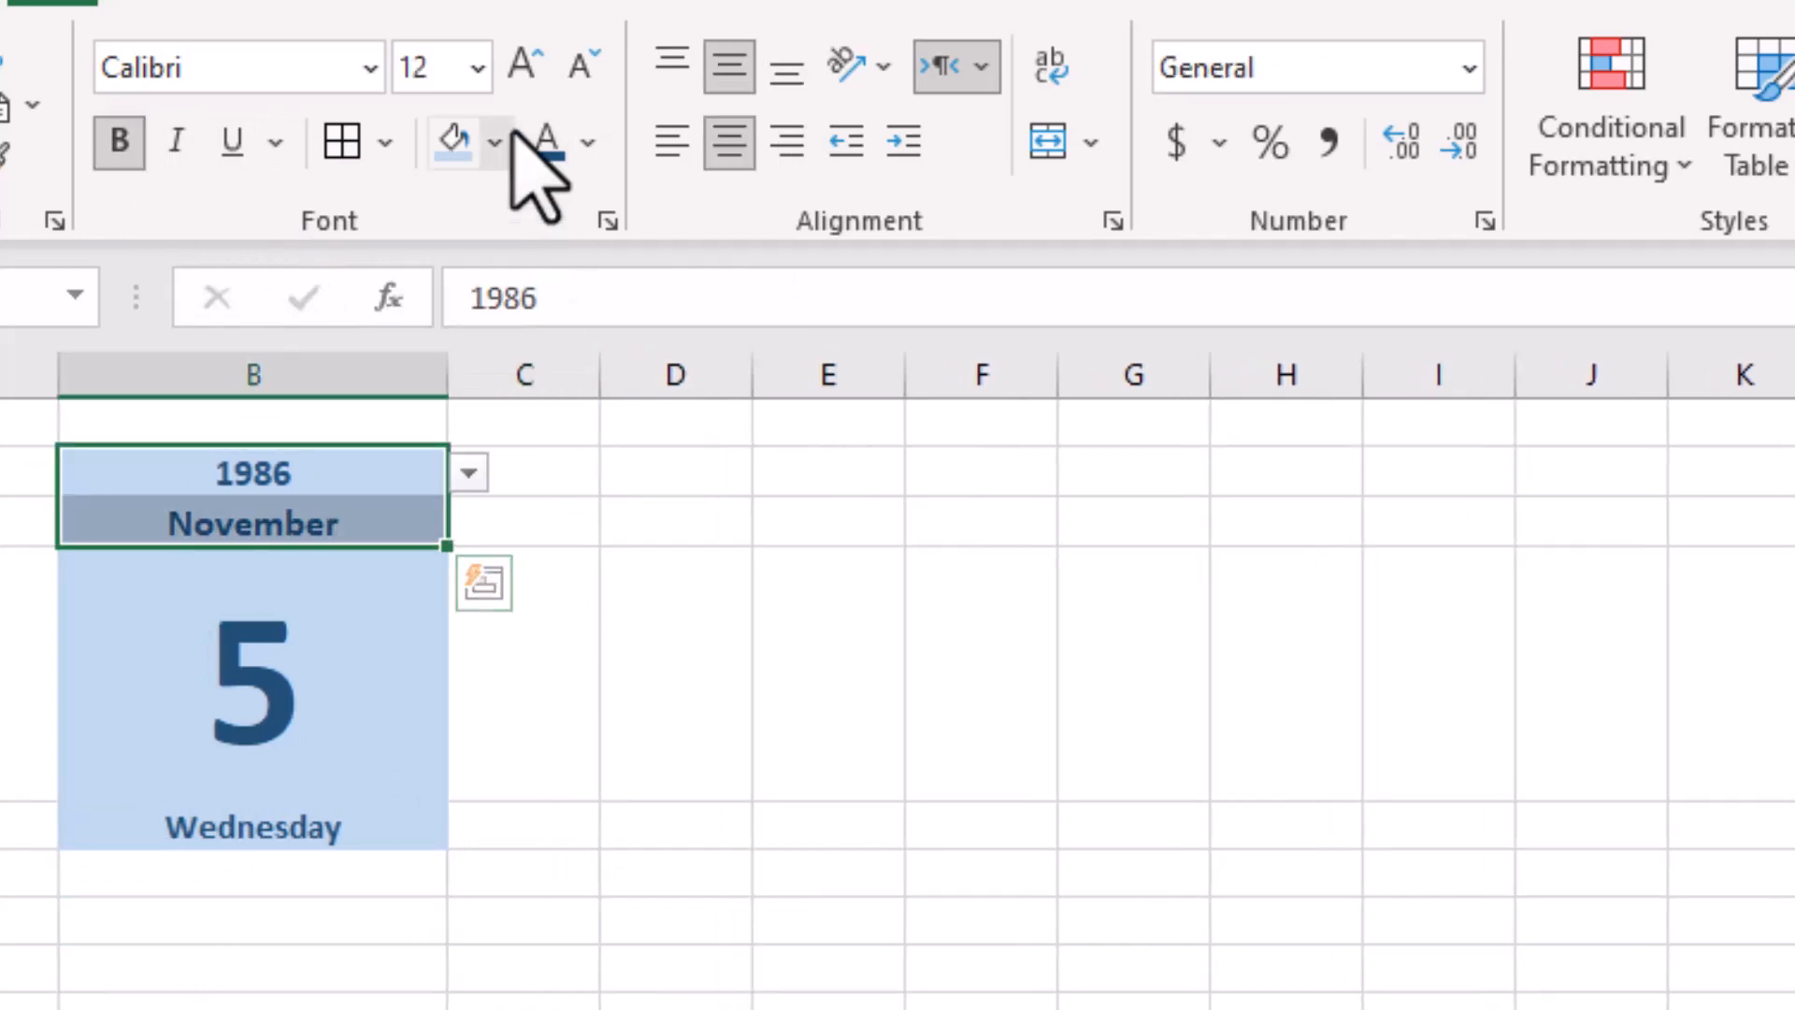
{"action": "left_click", "coordinate": [508, 135]}
{"action": "left_click", "coordinate": [783, 356]}
{"action": "left_click", "coordinate": [1133, 920]}
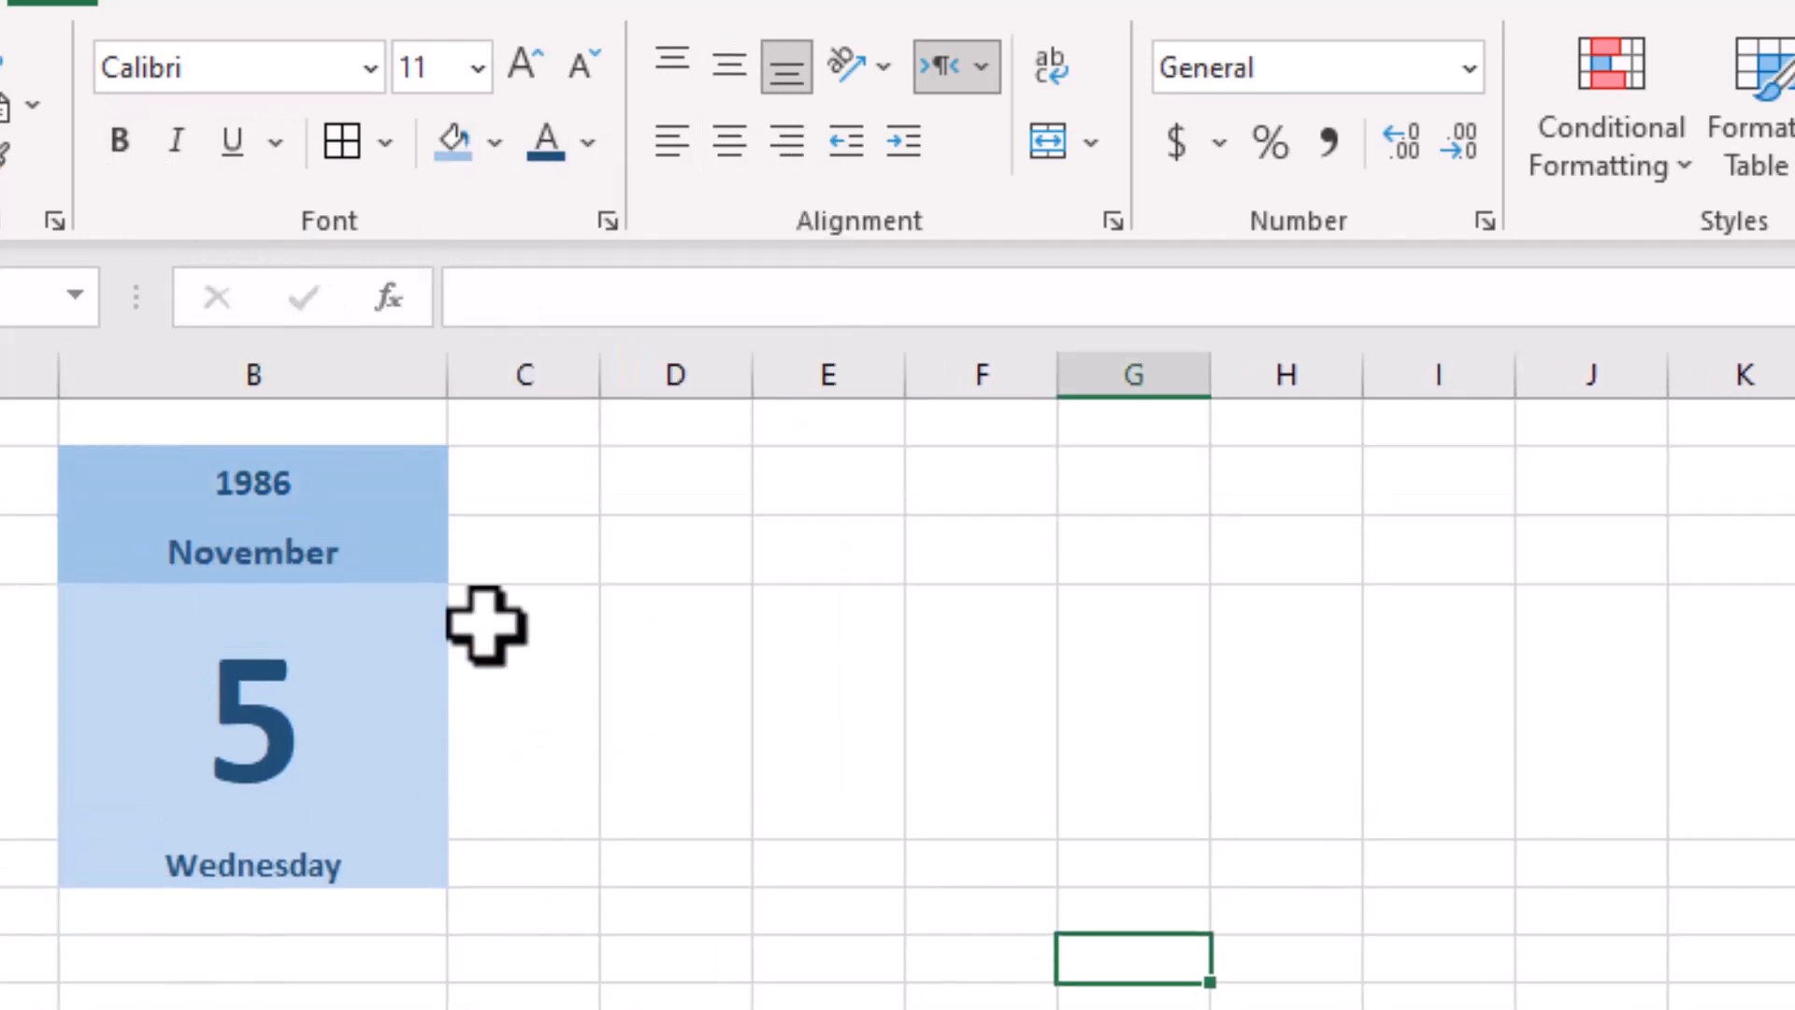
Set the day number in B4 to font size 70, and make row 5 taller and column B slightly wider
{"action": "left_click", "coordinate": [268, 687]}
{"action": "left_click", "coordinate": [252, 866]}
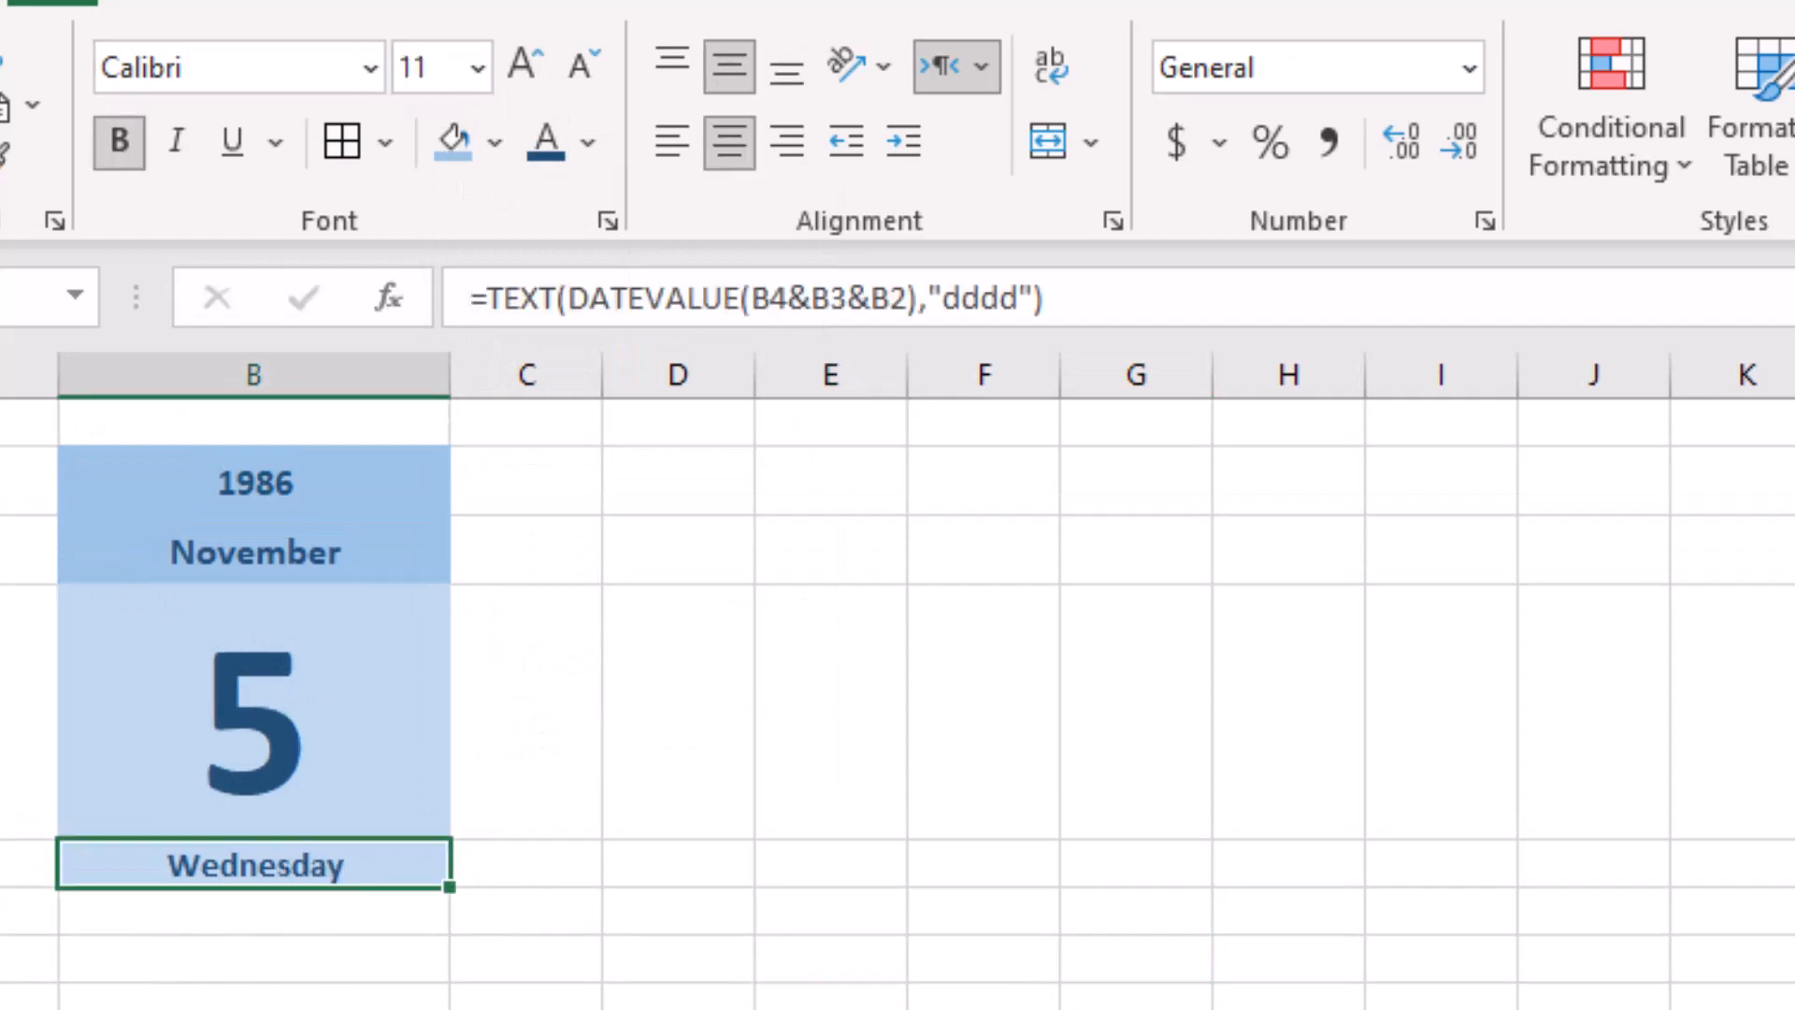
{"action": "left_click_drag", "start_coordinate": [0, 886], "coordinate": [0, 898]}
{"action": "left_click_drag", "start_coordinate": [445, 379], "coordinate": [443, 382]}
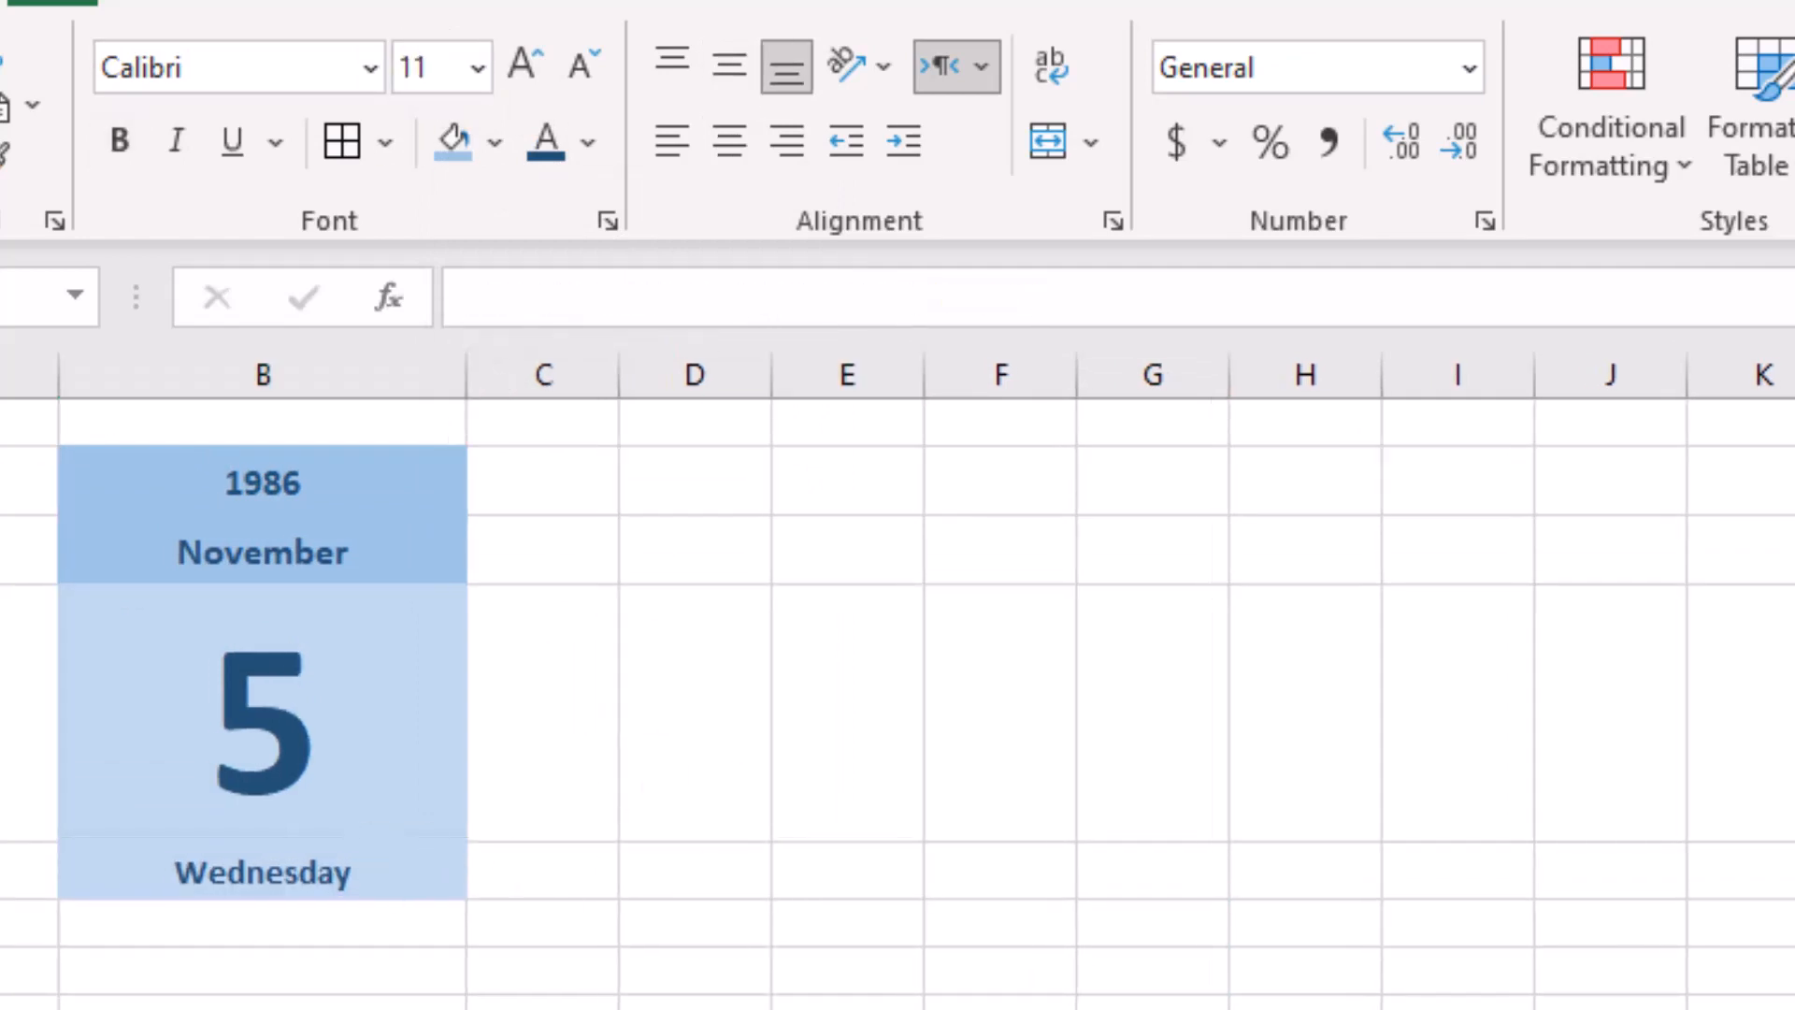
{"action": "left_click", "coordinate": [695, 712]}
Create a formula-based conditional formatting rule for B2:B3 with the condition =$B$5 = "sunday"
{"action": "left_click_drag", "start_coordinate": [380, 473], "coordinate": [379, 561]}
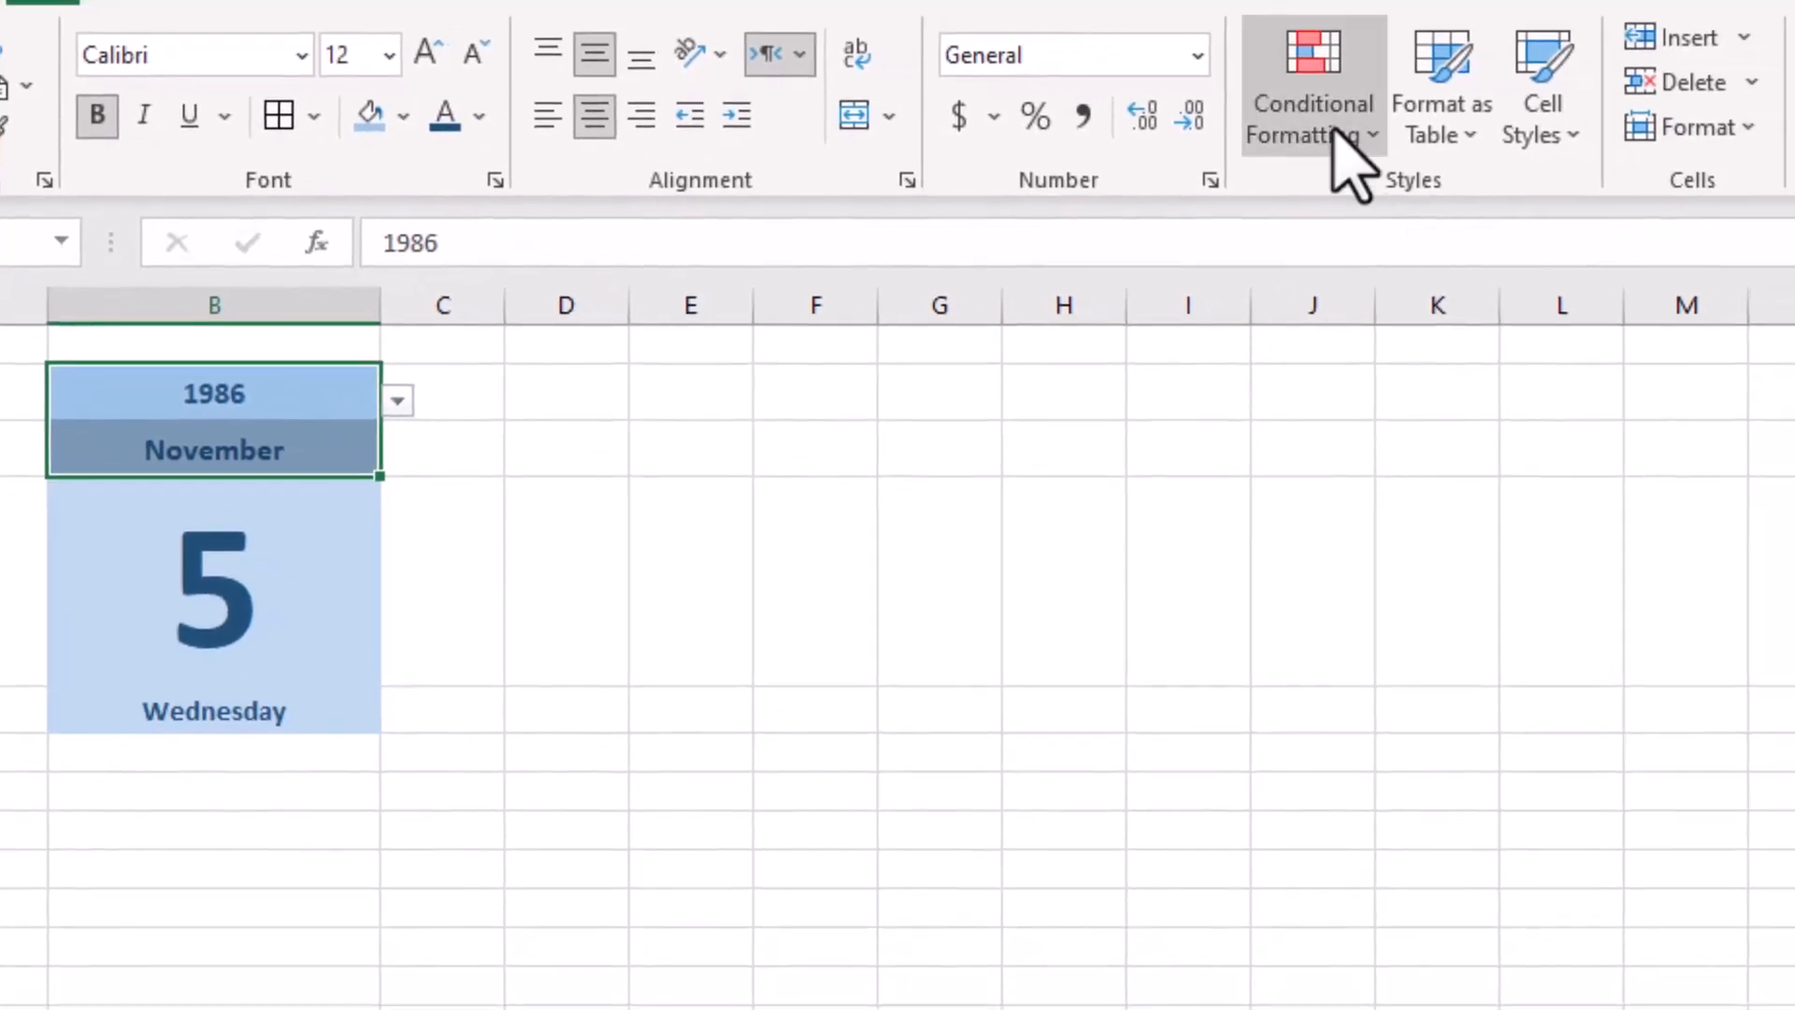
{"action": "left_click", "coordinate": [1402, 140]}
{"action": "left_click", "coordinate": [1379, 696]}
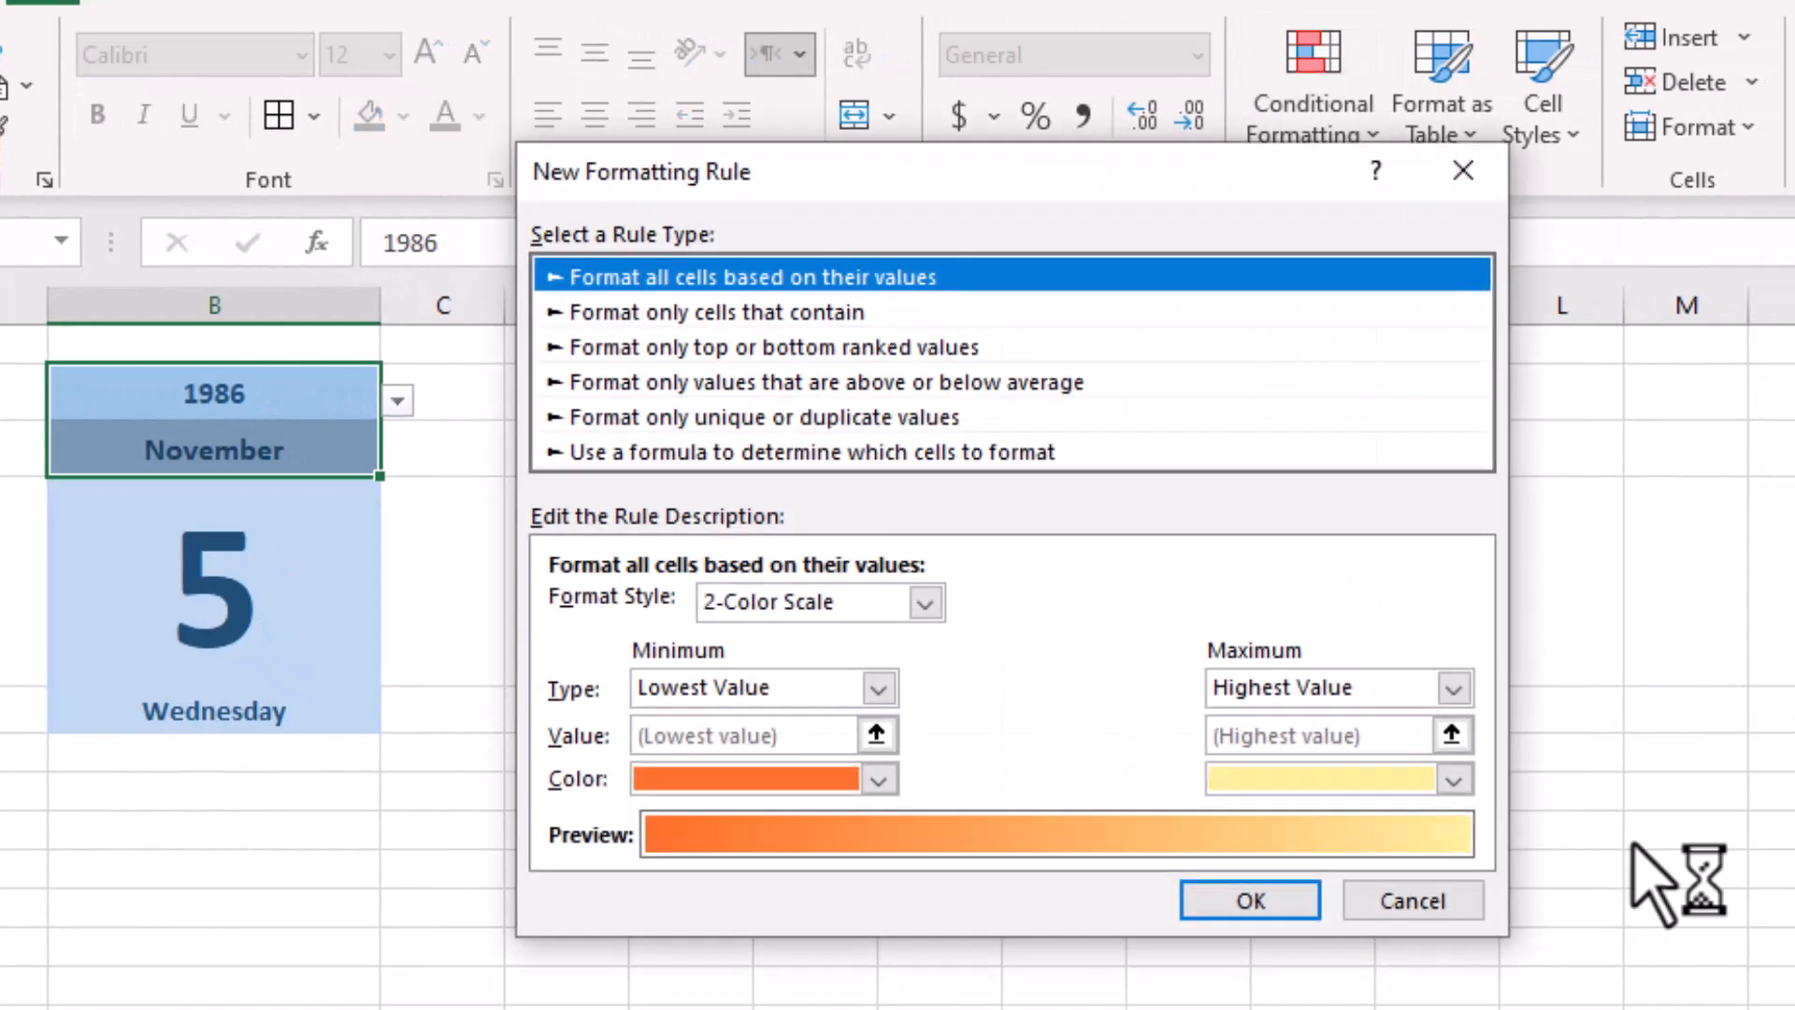
{"action": "left_click", "coordinate": [664, 452]}
{"action": "left_click", "coordinate": [181, 717]}
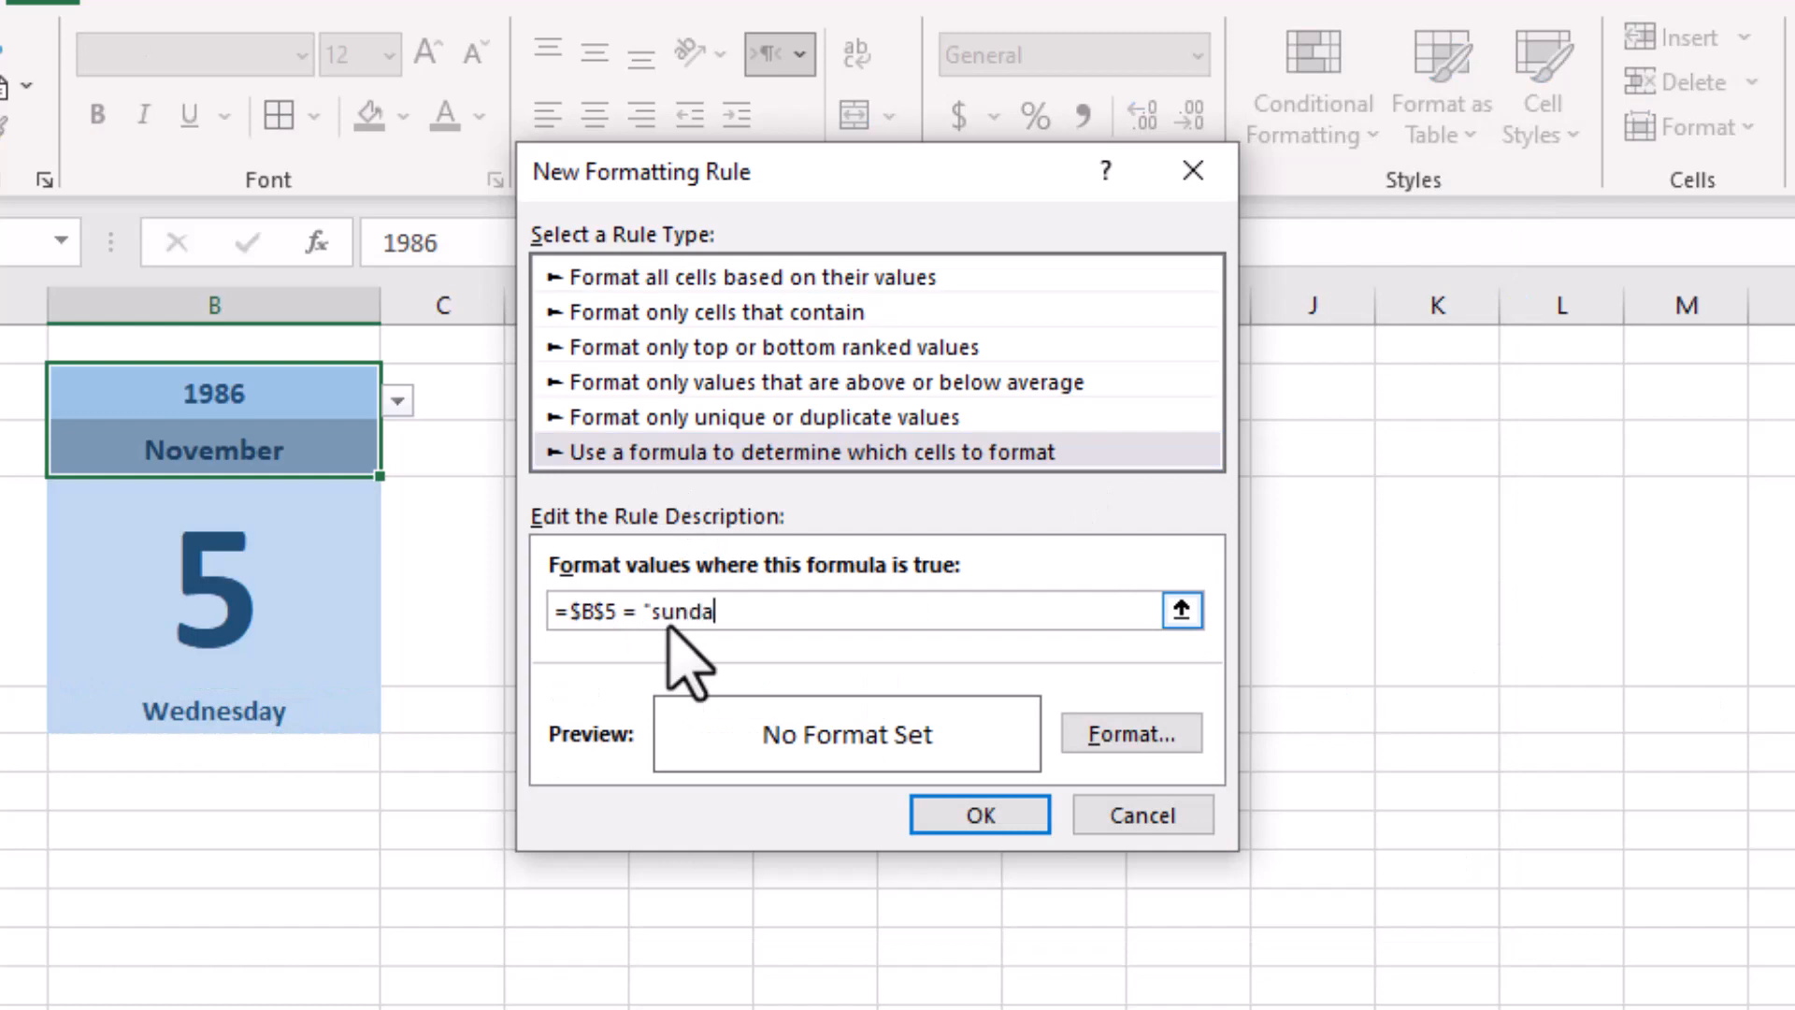
Give the Sunday rule for B2:B3 a dark red fill and white font, and apply it
{"action": "left_click", "coordinate": [1168, 719]}
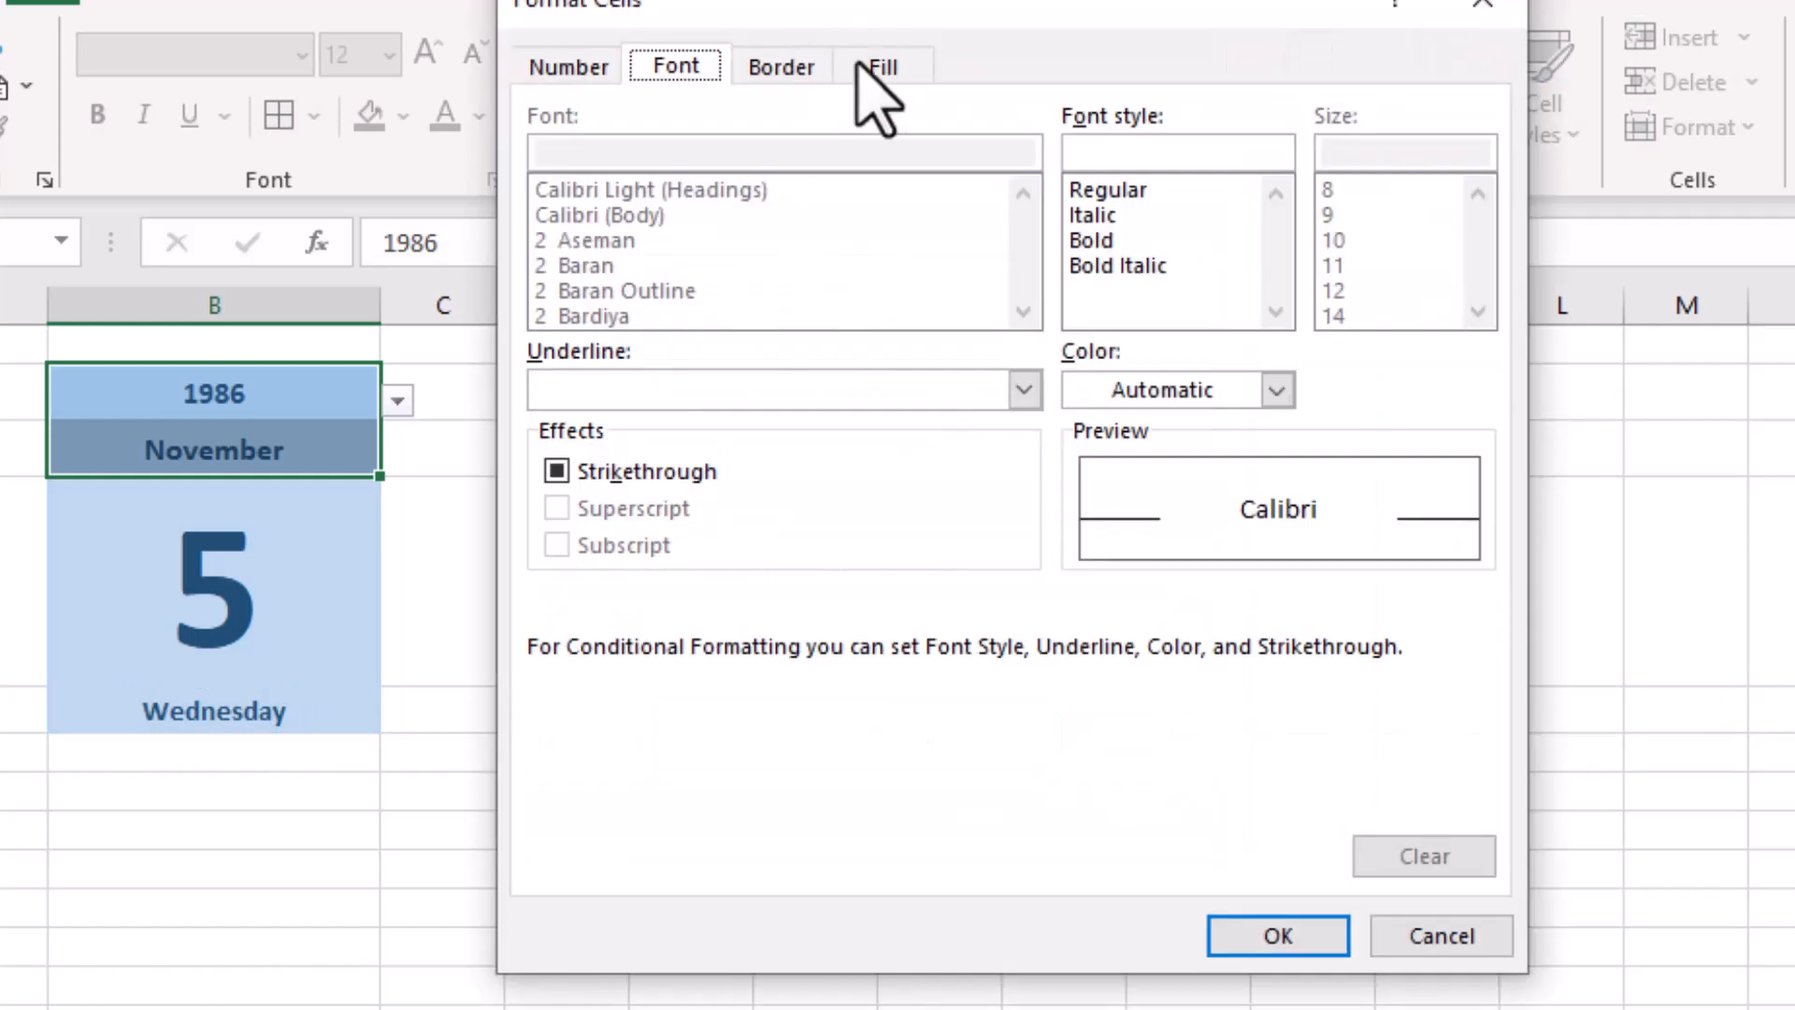
{"action": "left_click", "coordinate": [857, 64]}
{"action": "left_click", "coordinate": [561, 445]}
{"action": "left_click", "coordinate": [692, 67]}
{"action": "left_click", "coordinate": [1197, 389]}
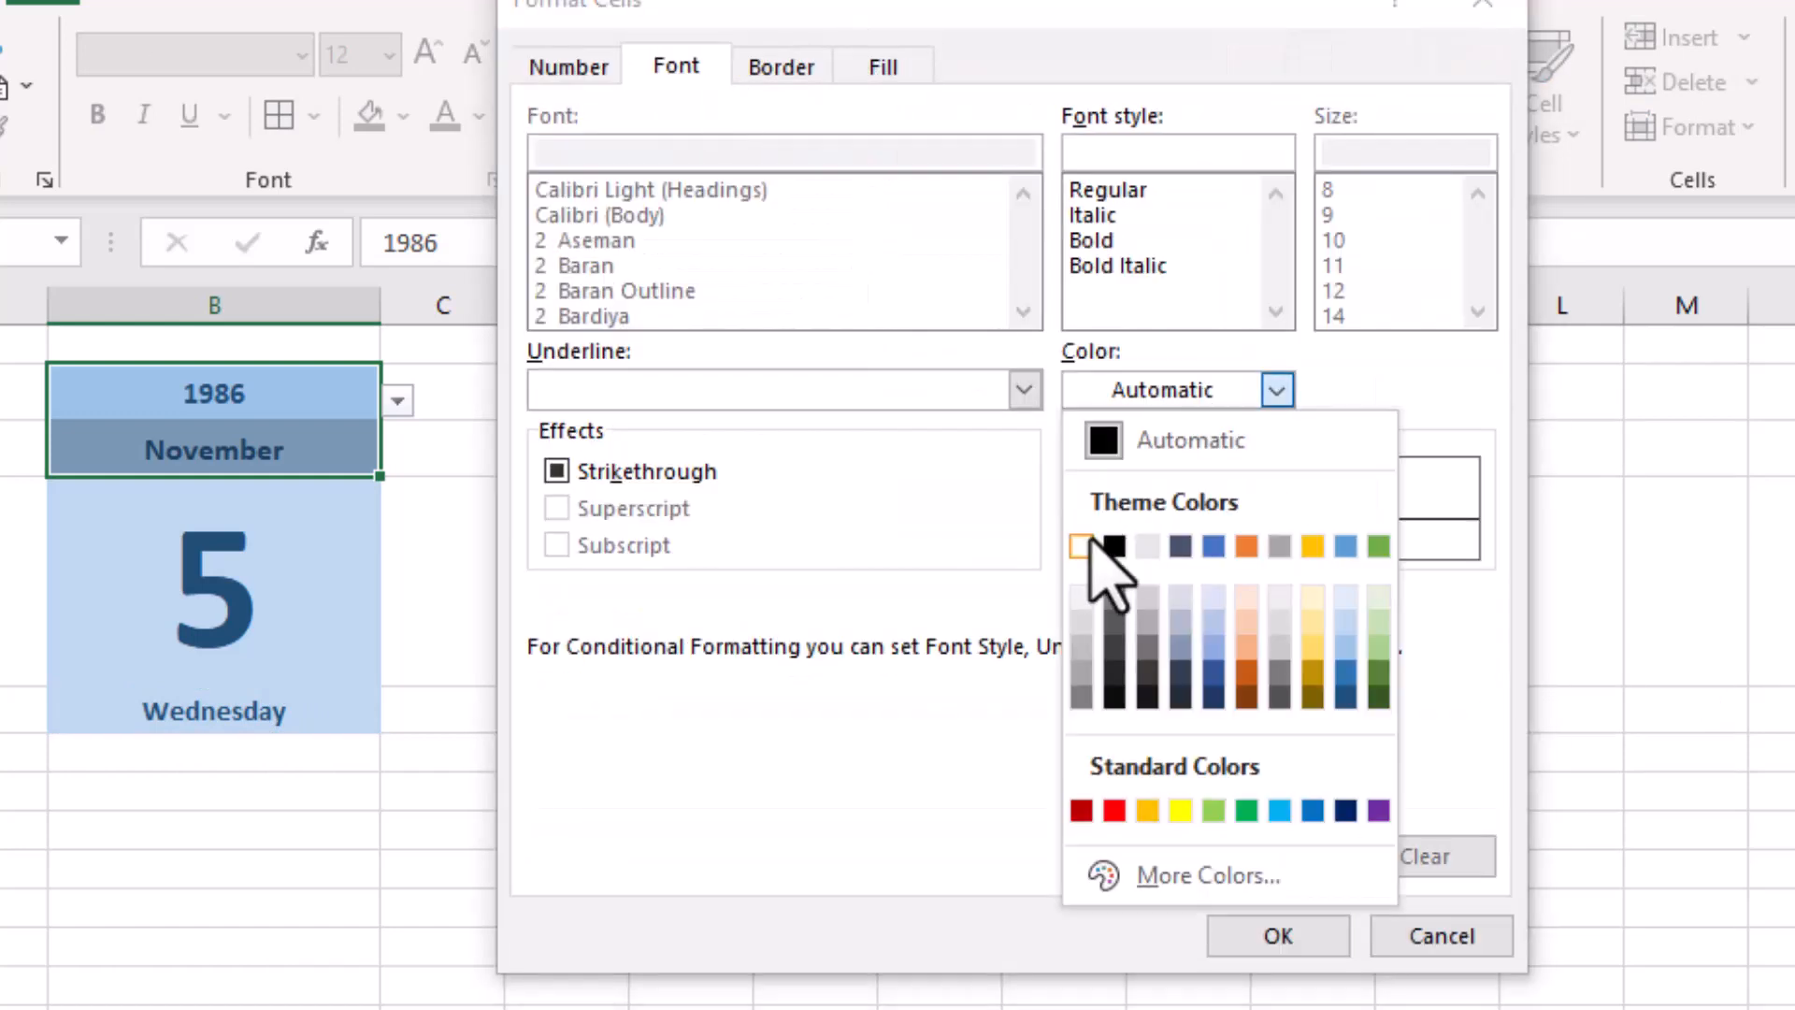
{"action": "left_click", "coordinate": [1081, 545]}
{"action": "left_click", "coordinate": [1278, 936]}
{"action": "left_click", "coordinate": [966, 813]}
Test the Sunday formatting by choosing day 9 in cell B4
{"action": "left_click", "coordinate": [349, 580]}
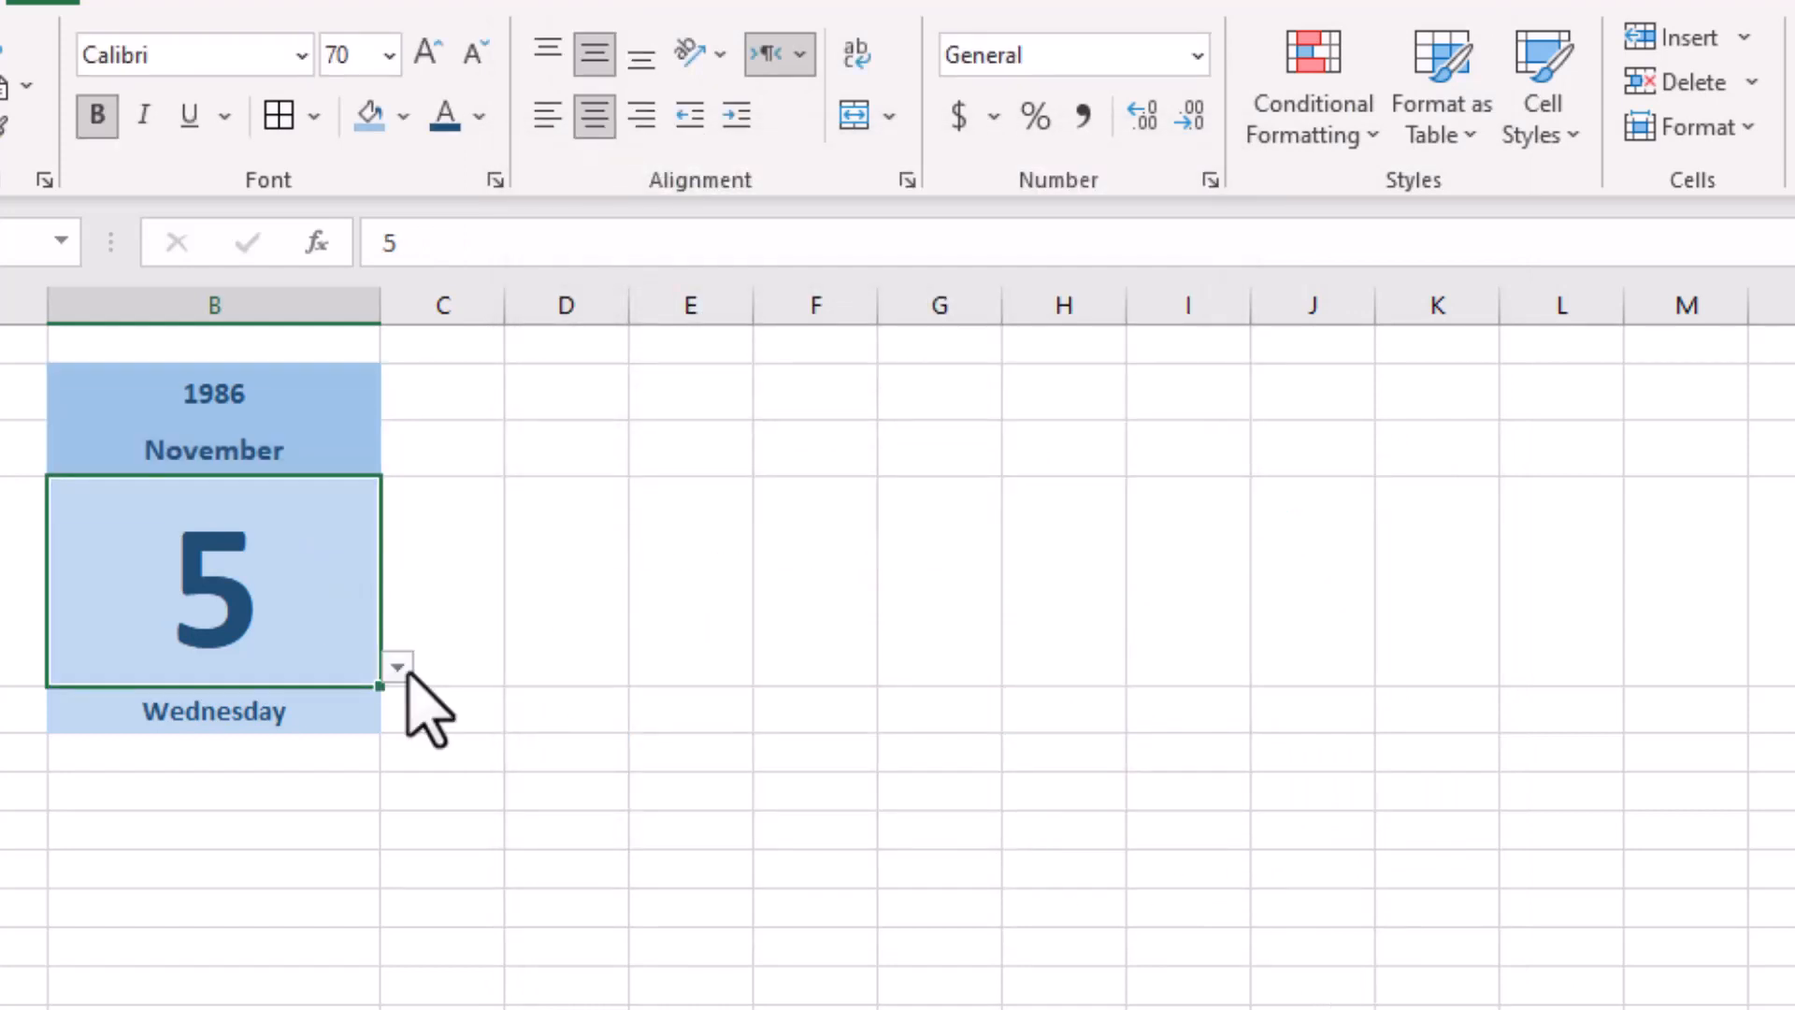
{"action": "left_click", "coordinate": [397, 667]}
{"action": "left_click", "coordinate": [192, 802]}
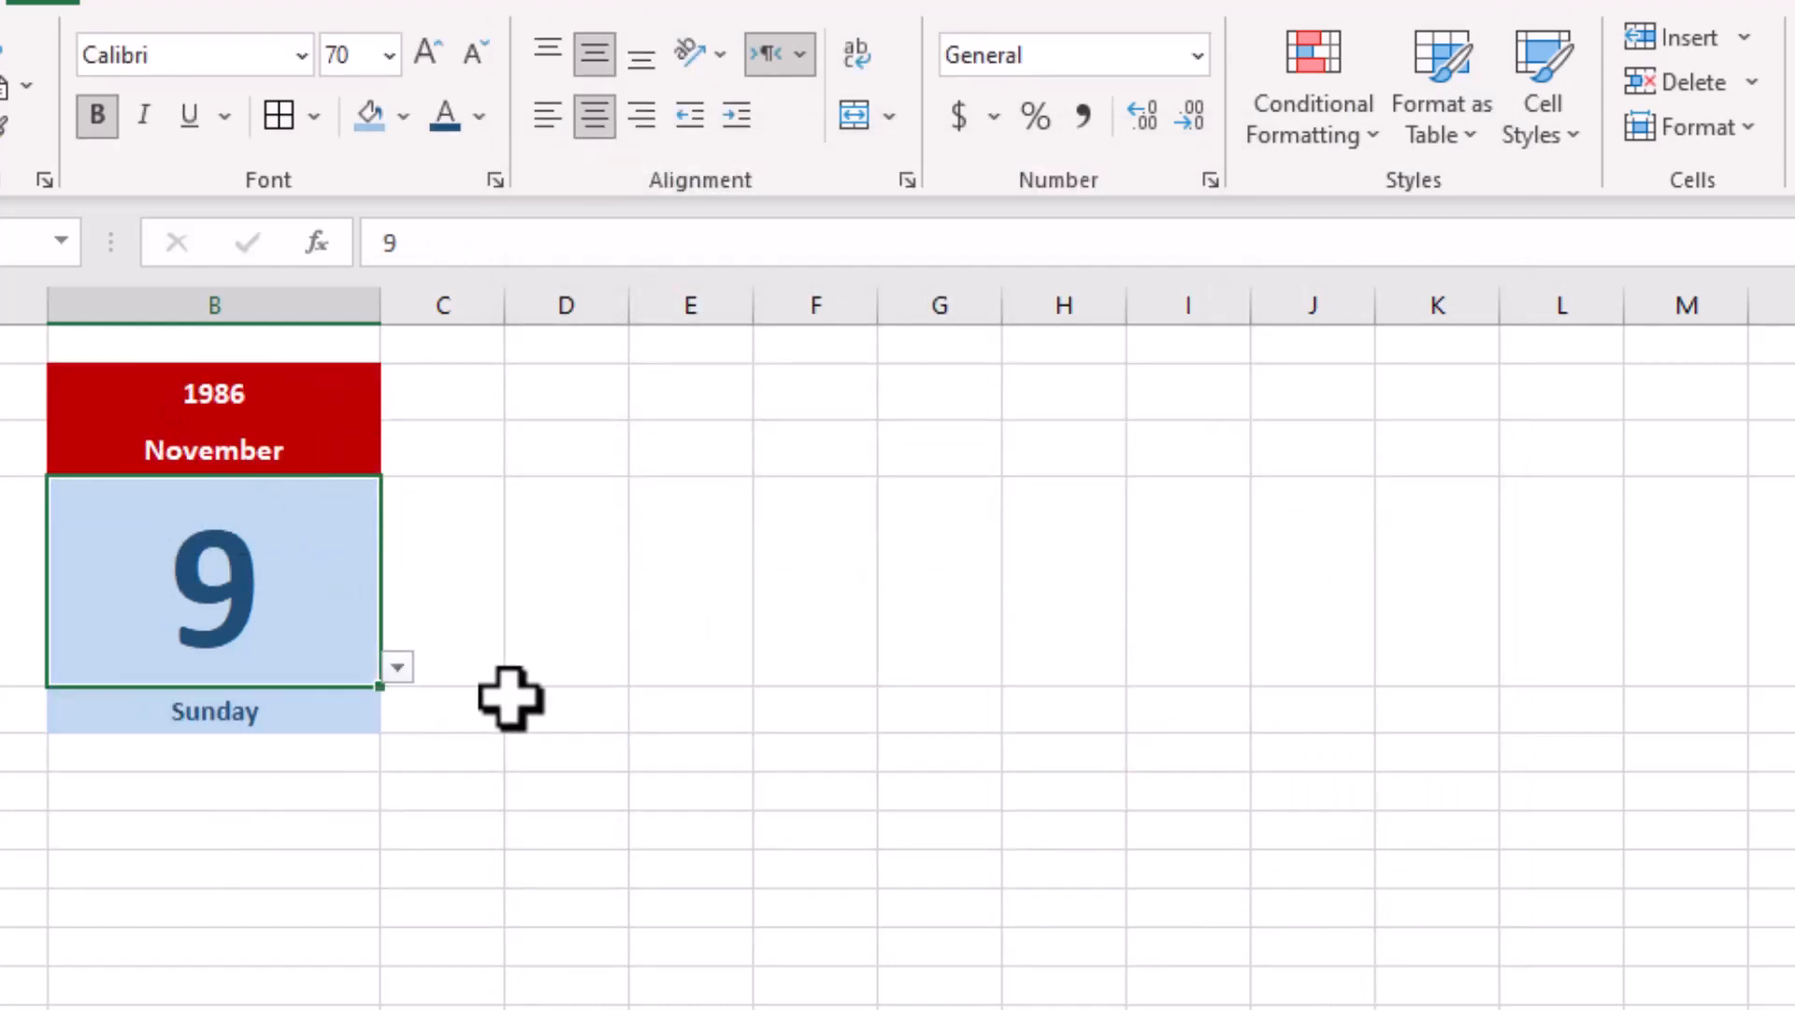
Create a formula-based conditional formatting rule for B4:B5 that checks whether $B$5 is Sunday
{"action": "left_click_drag", "start_coordinate": [335, 496], "coordinate": [346, 710]}
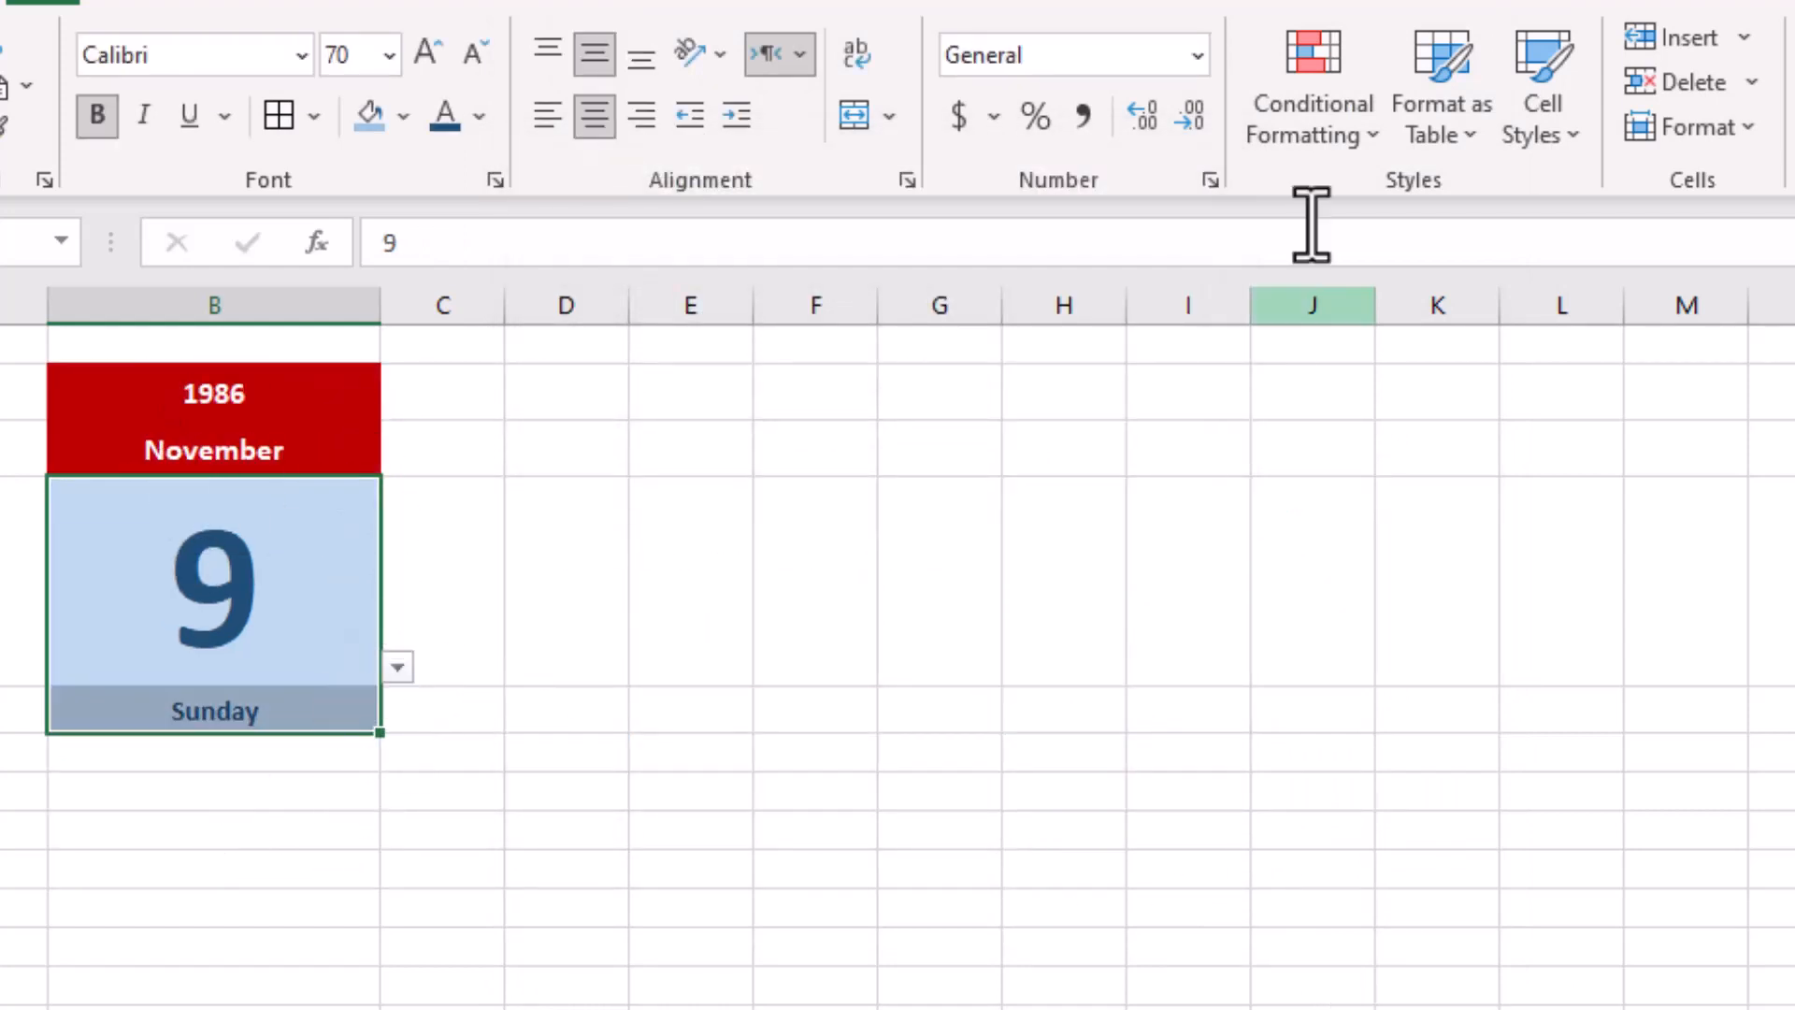
{"action": "left_click", "coordinate": [1313, 117]}
{"action": "left_click", "coordinate": [1346, 586]}
{"action": "left_click", "coordinate": [635, 410]}
{"action": "left_click", "coordinate": [532, 567]}
{"action": "left_click", "coordinate": [234, 712]}
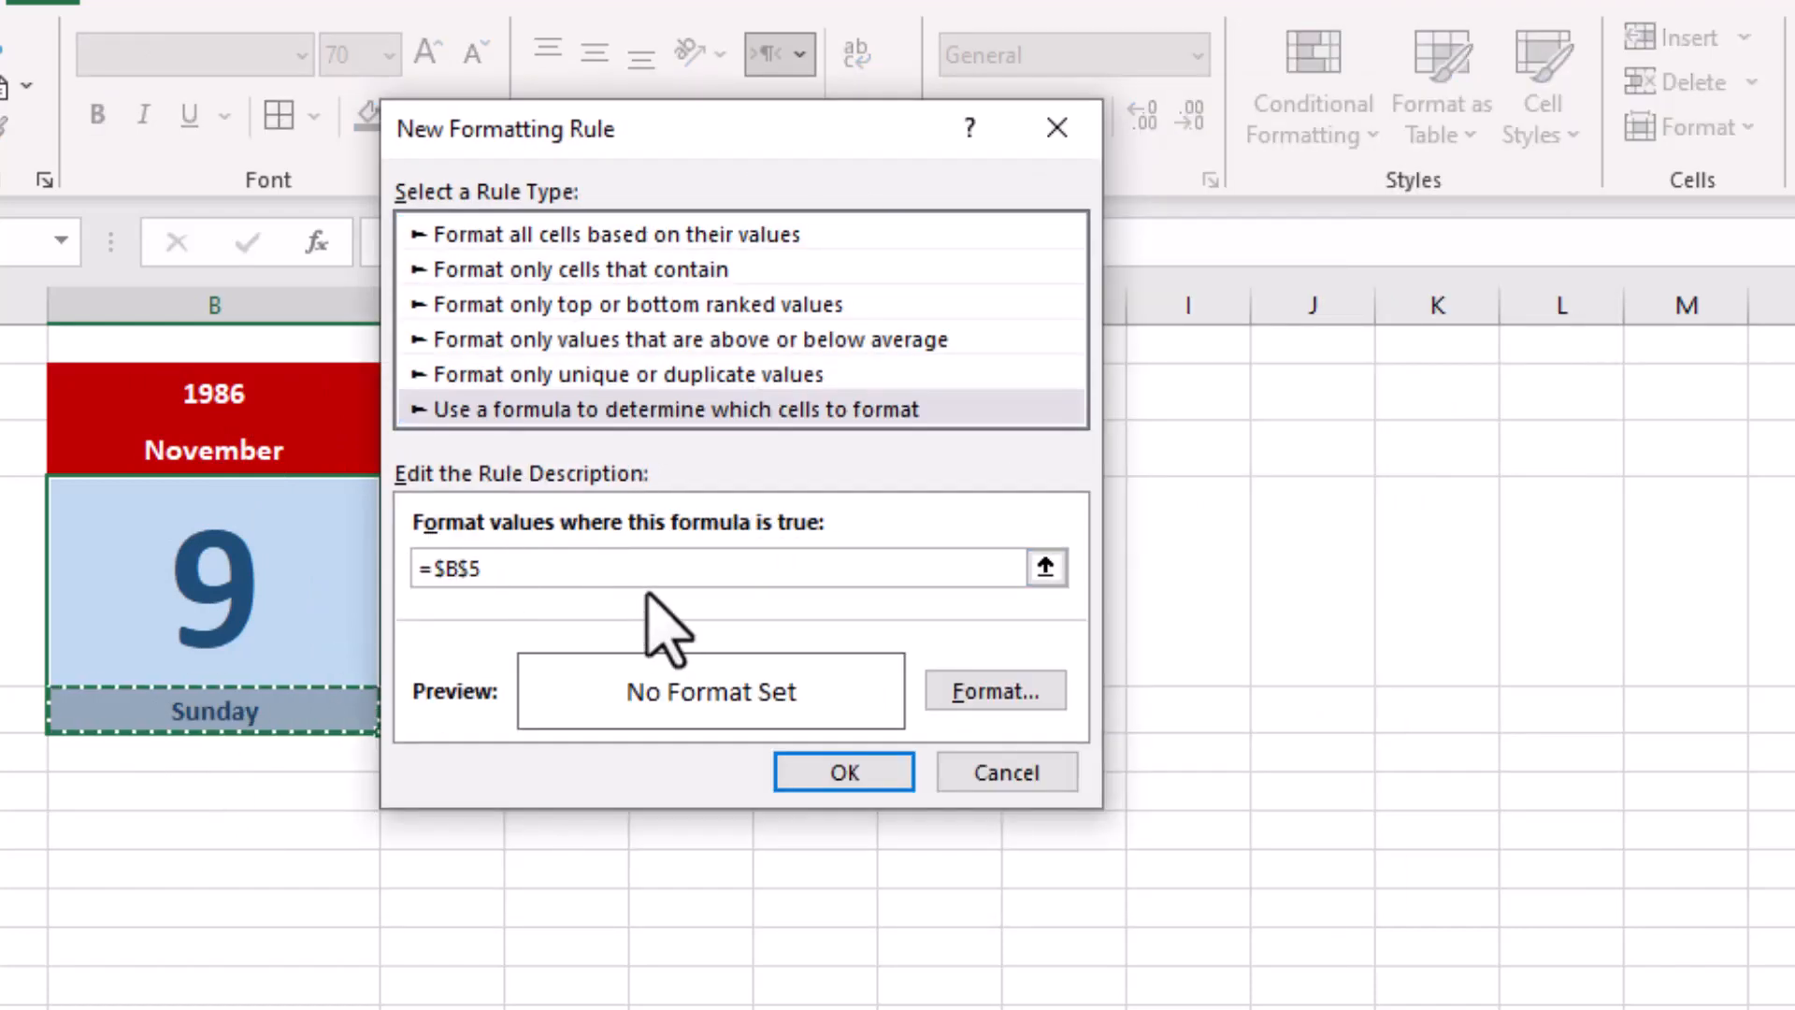
Give the Sunday rule for B4:B5 a white font and bright red fill, and apply it
{"action": "left_click", "coordinate": [995, 690]}
{"action": "left_click", "coordinate": [1075, 347]}
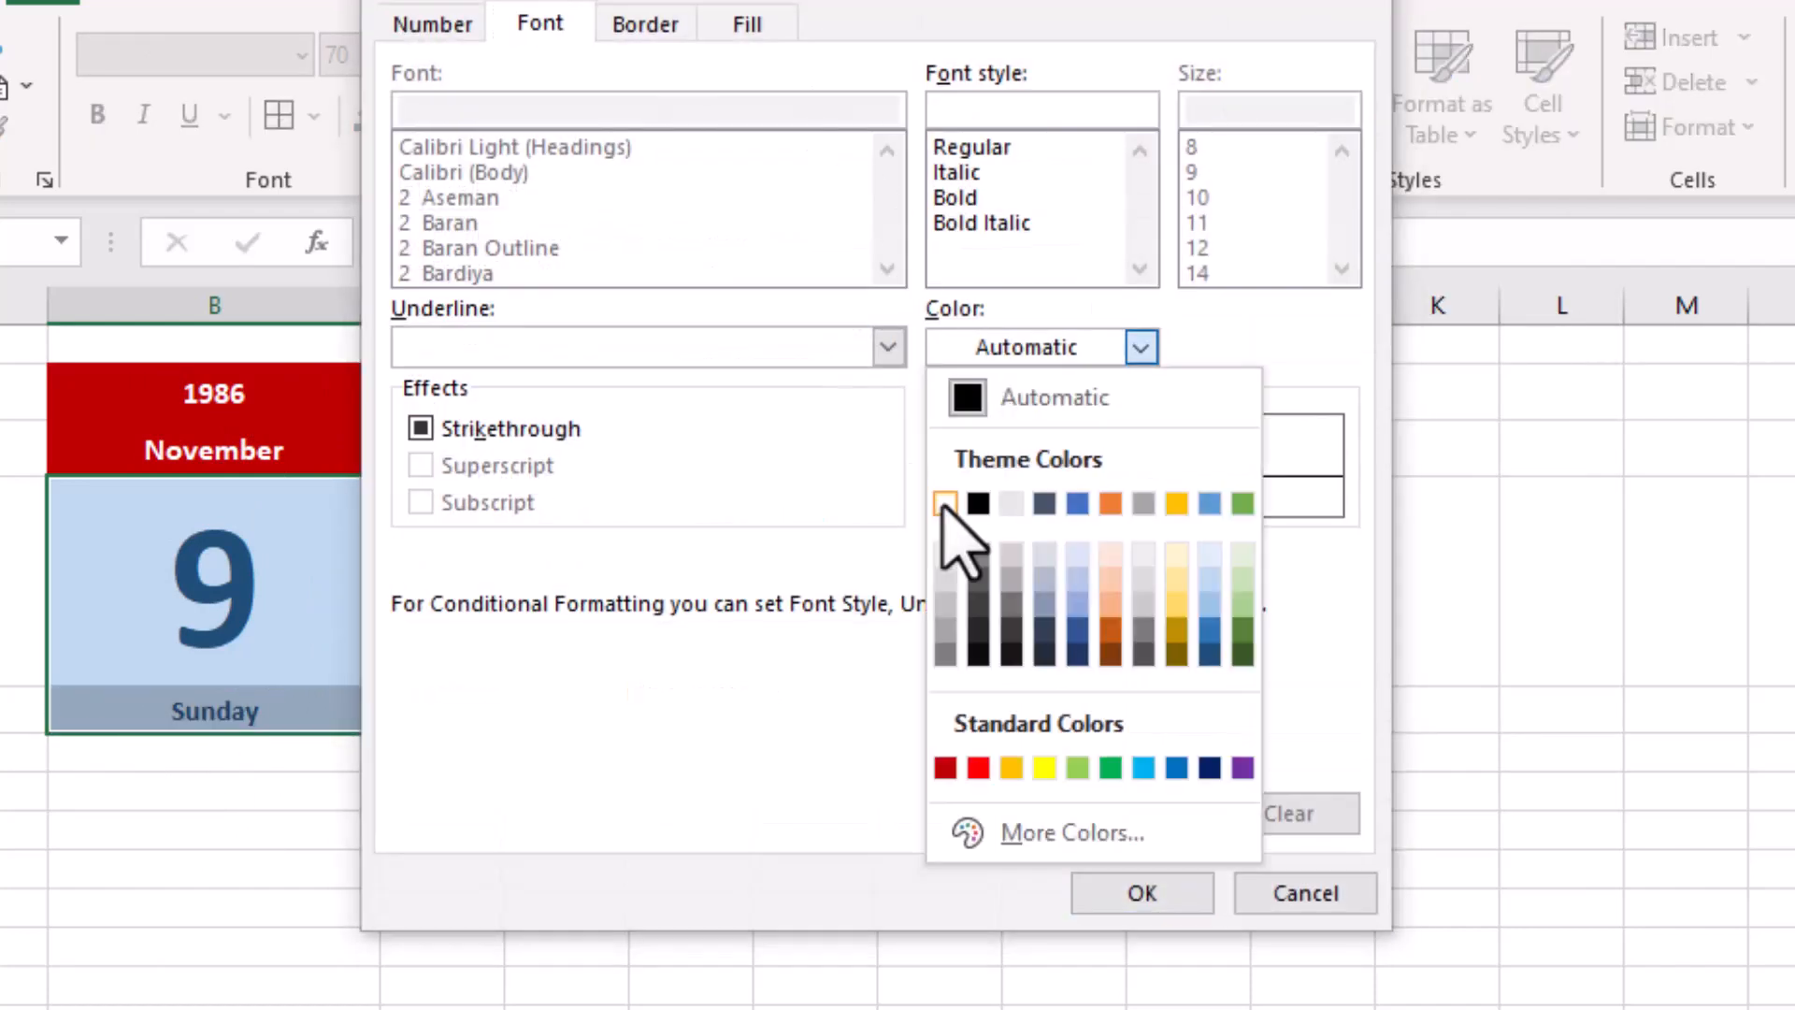
{"action": "left_click", "coordinate": [745, 20]}
{"action": "left_click", "coordinate": [462, 405]}
{"action": "left_click", "coordinate": [1126, 893]}
Test both Sunday rules by choosing day 16 in cell B4
{"action": "left_click", "coordinate": [321, 589]}
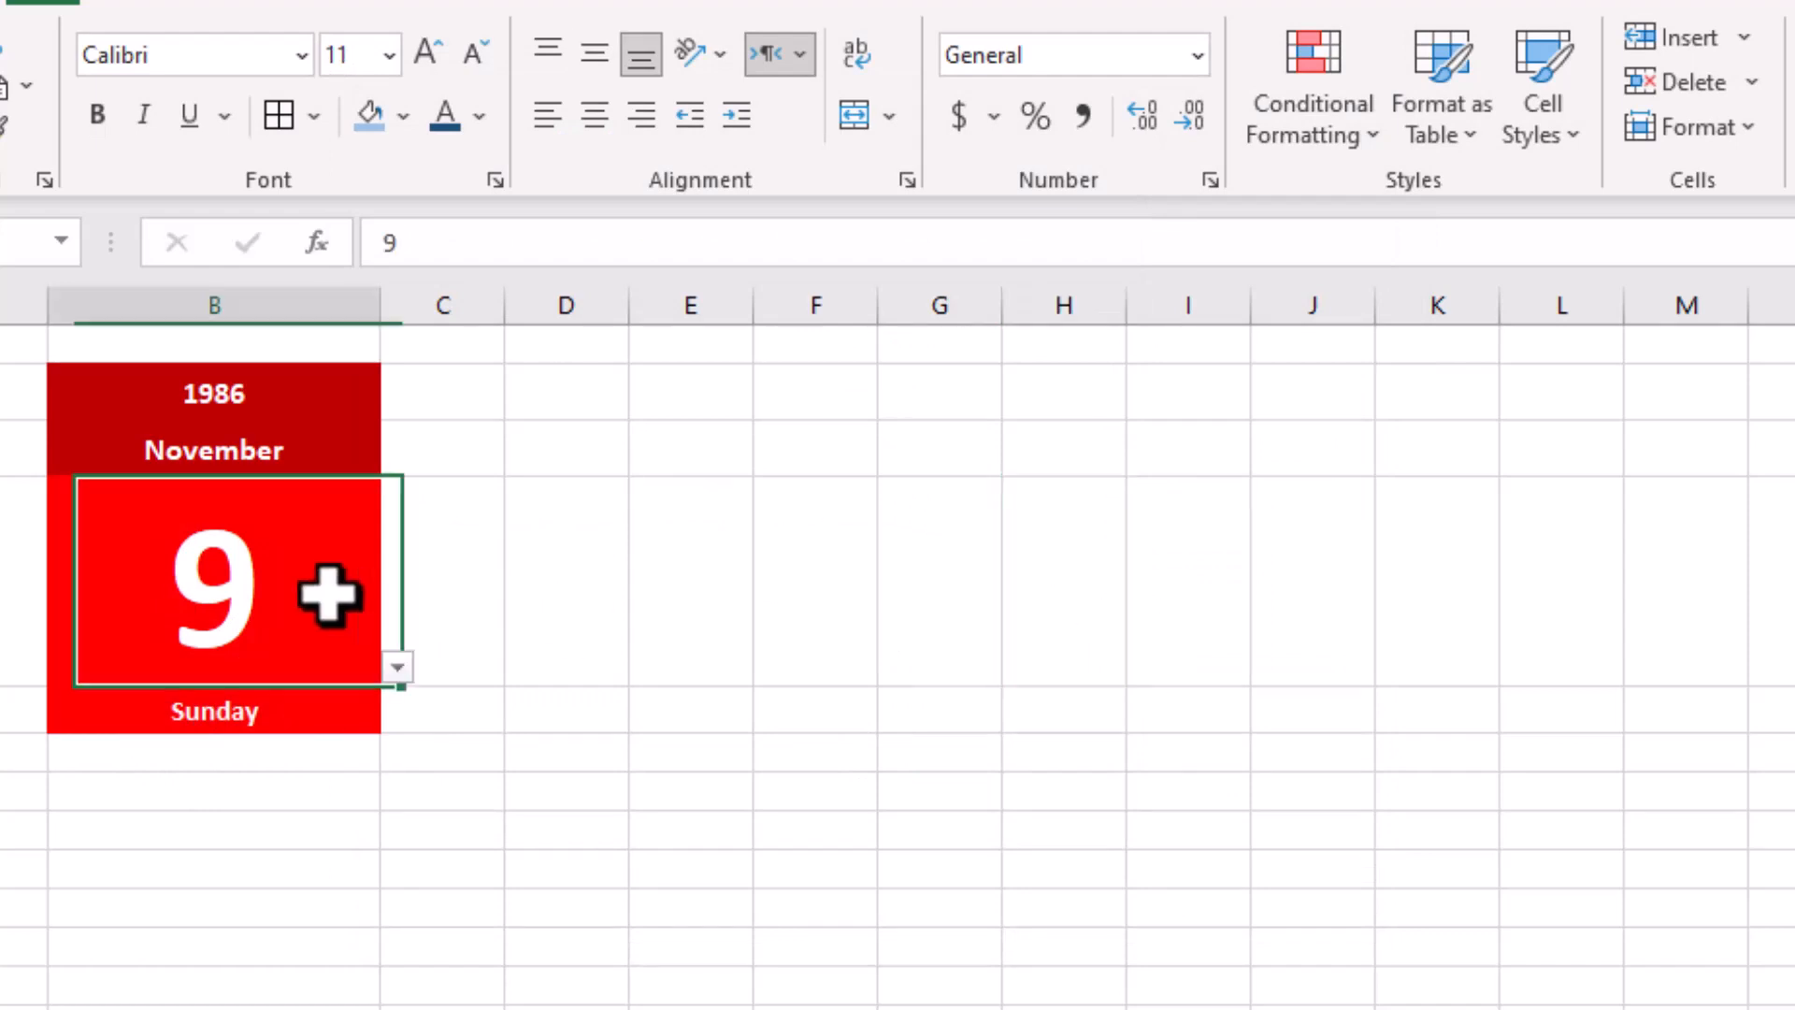
{"action": "left_click", "coordinate": [397, 666]}
{"action": "scroll", "coordinate": [233, 841], "scroll_direction": "down", "scroll_amount": 1}
{"action": "left_click", "coordinate": [188, 825]}
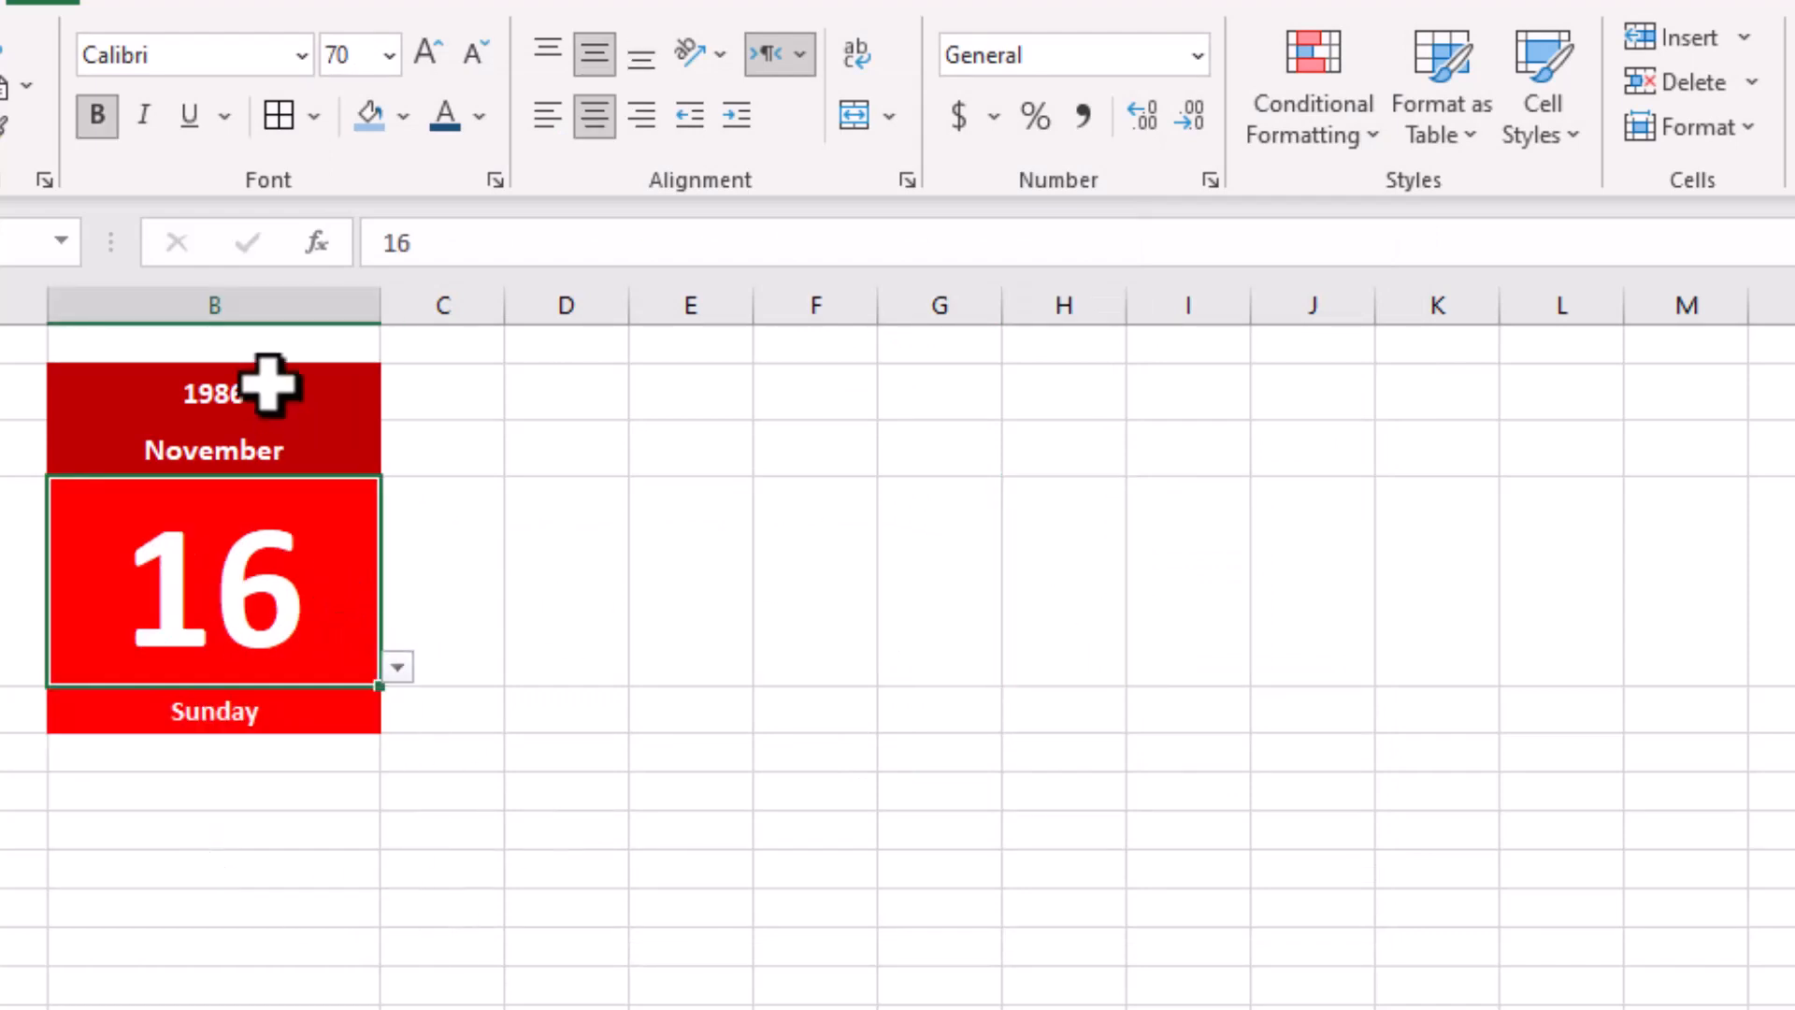
Choose the year 2024 in cell B2 and the month April in cell B3
{"action": "left_click", "coordinate": [264, 383]}
{"action": "left_click", "coordinate": [398, 400]}
{"action": "scroll", "coordinate": [389, 565], "scroll_direction": "down", "scroll_amount": 10}
{"action": "left_click", "coordinate": [140, 612]}
{"action": "left_click", "coordinate": [300, 453]}
{"action": "left_click", "coordinate": [398, 456]}
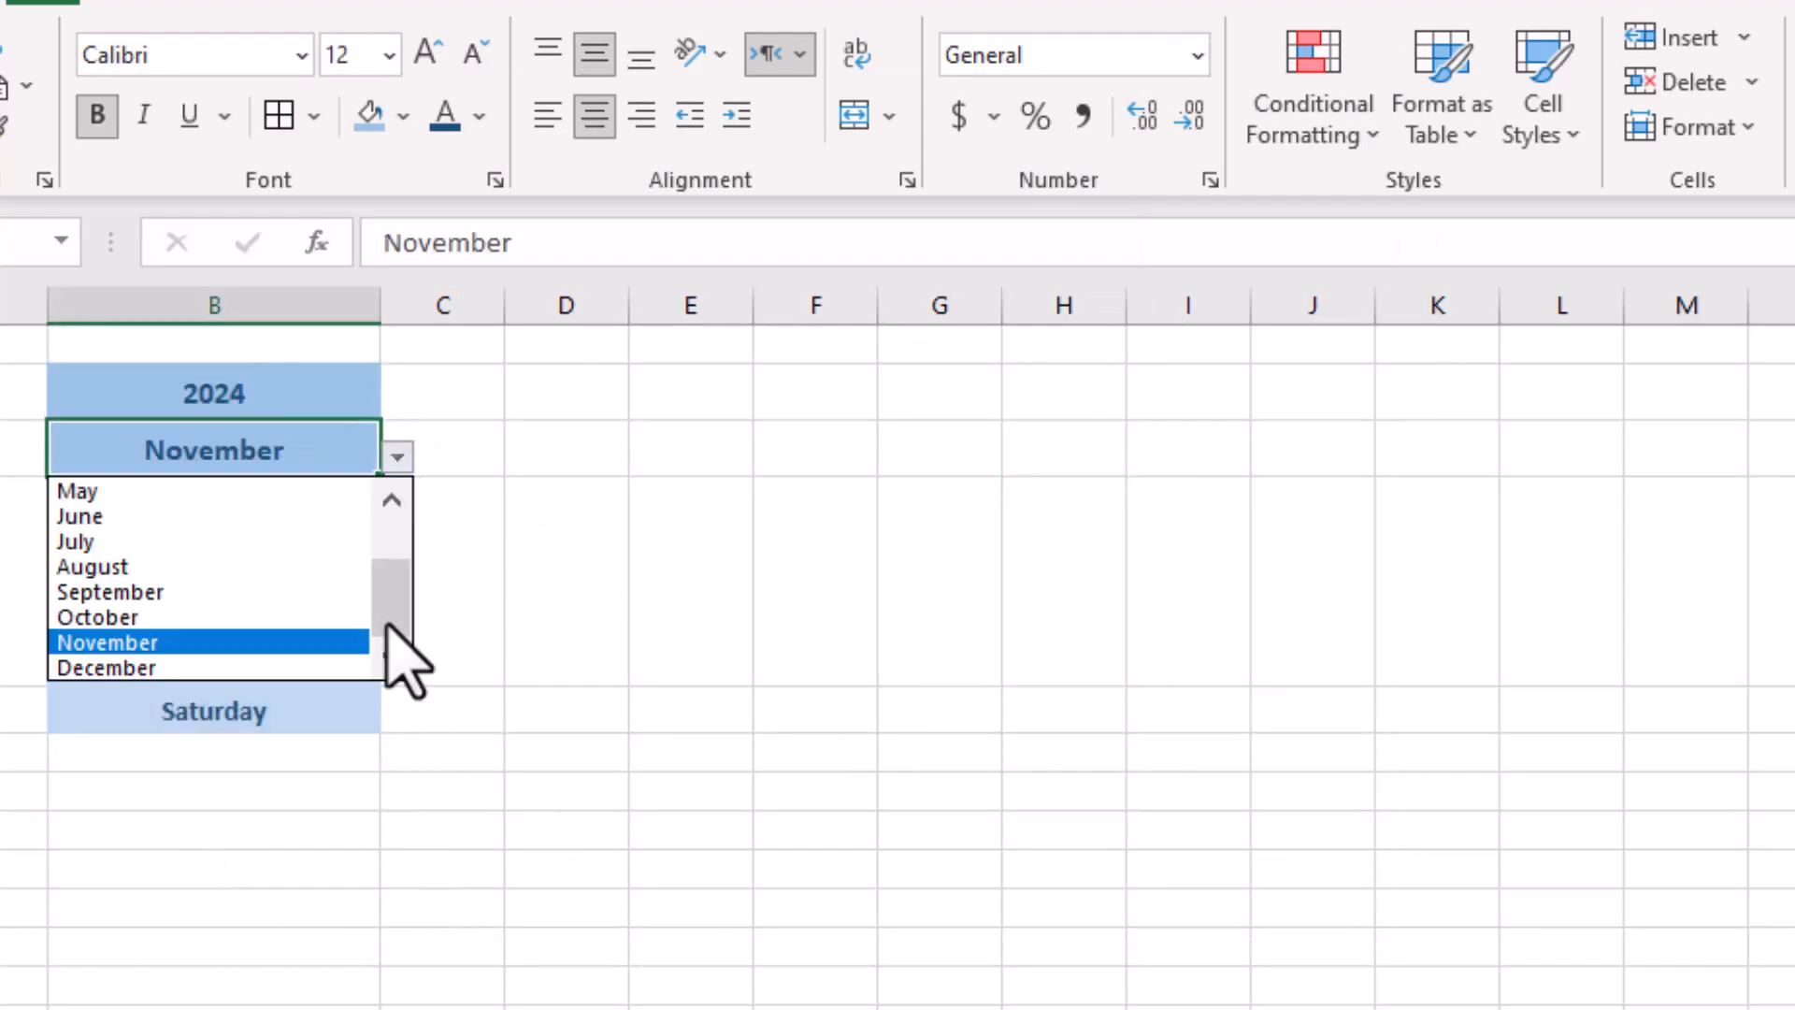
{"action": "scroll", "coordinate": [388, 622], "scroll_direction": "up", "scroll_amount": 2}
{"action": "left_click", "coordinate": [280, 564]}
Choose day 29 in cell B4 and check the weekday formula in cell B5
{"action": "left_click", "coordinate": [294, 577]}
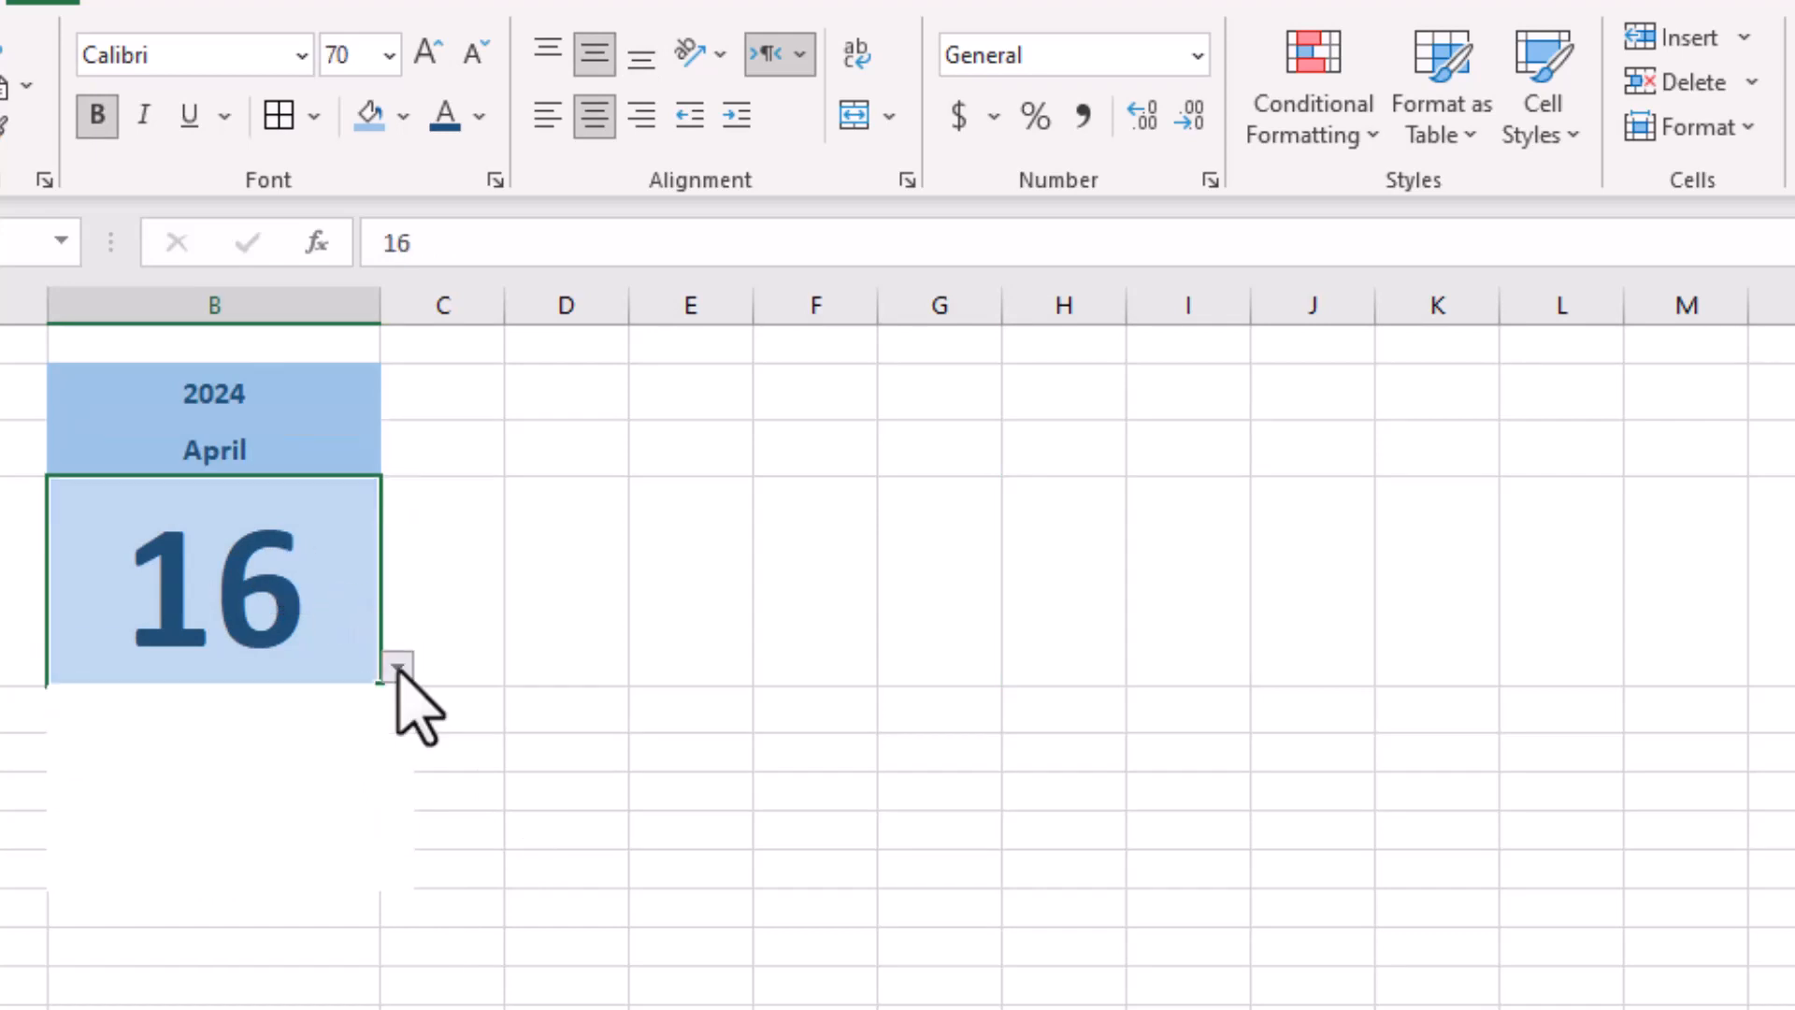
{"action": "left_click", "coordinate": [398, 666]}
{"action": "scroll", "coordinate": [400, 823], "scroll_direction": "down", "scroll_amount": 2}
{"action": "left_click", "coordinate": [355, 845]}
{"action": "left_click", "coordinate": [259, 710]}
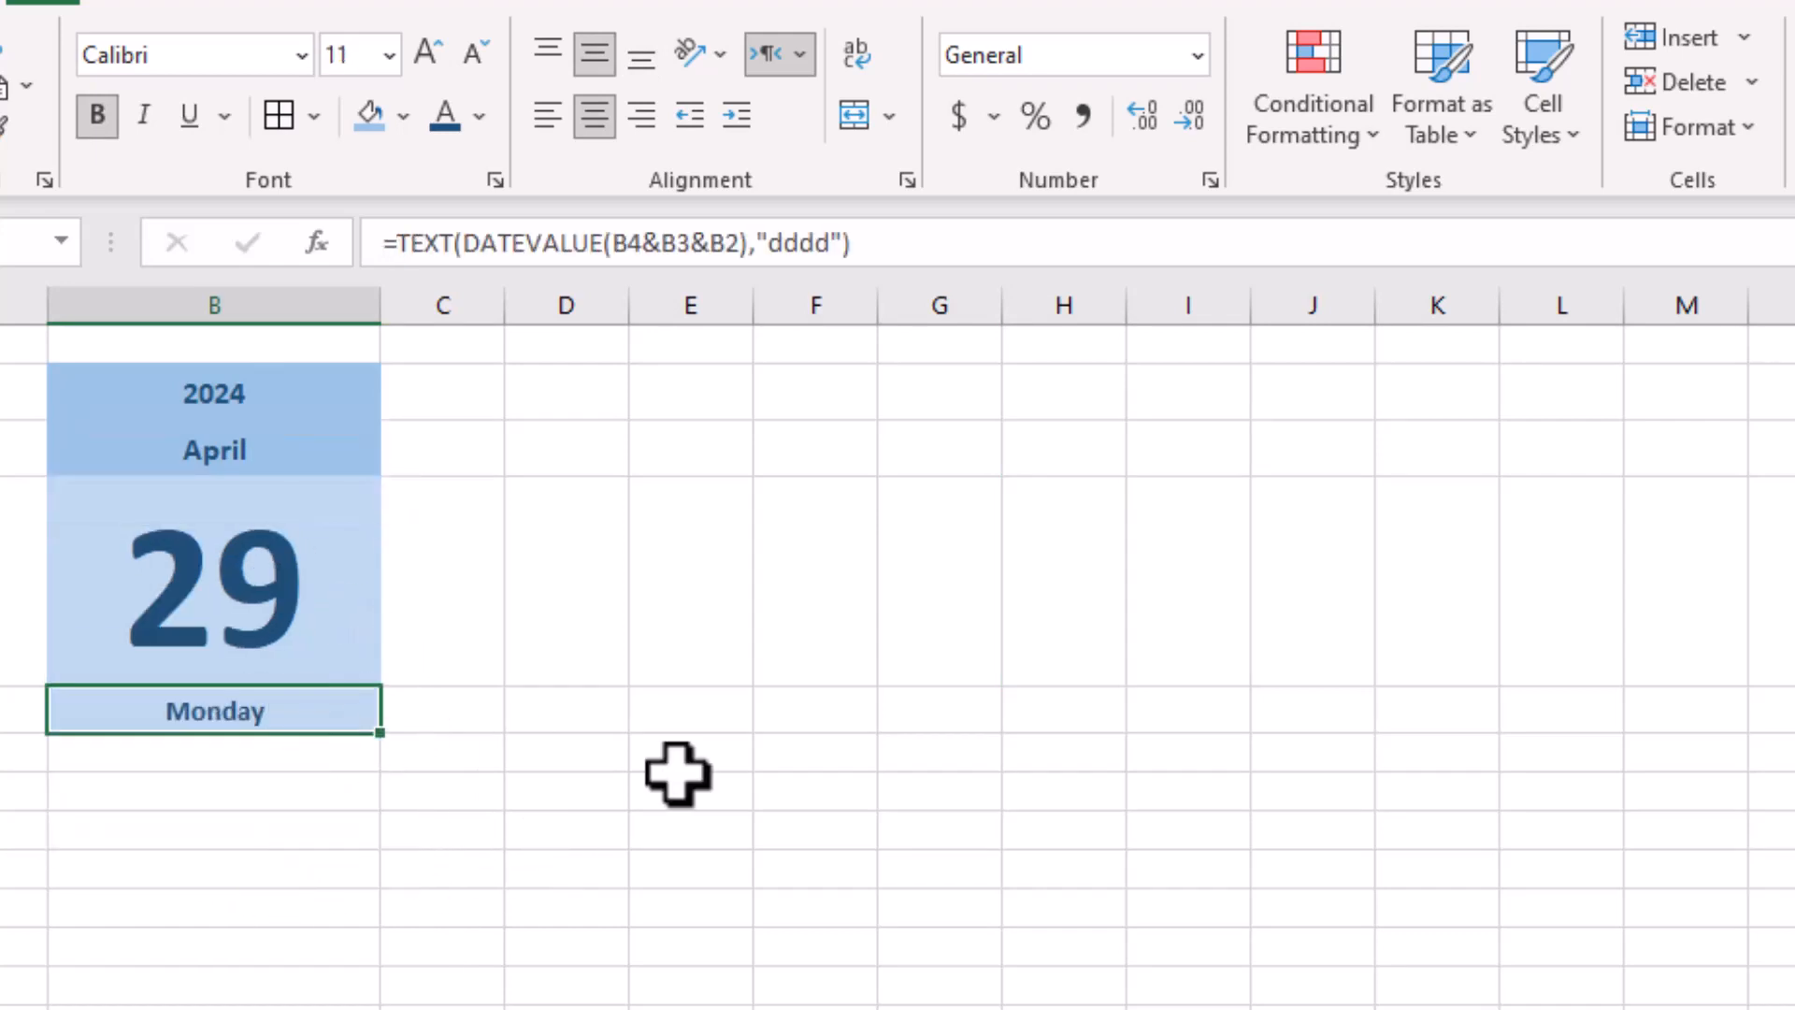
{"action": "left_click", "coordinate": [676, 776]}
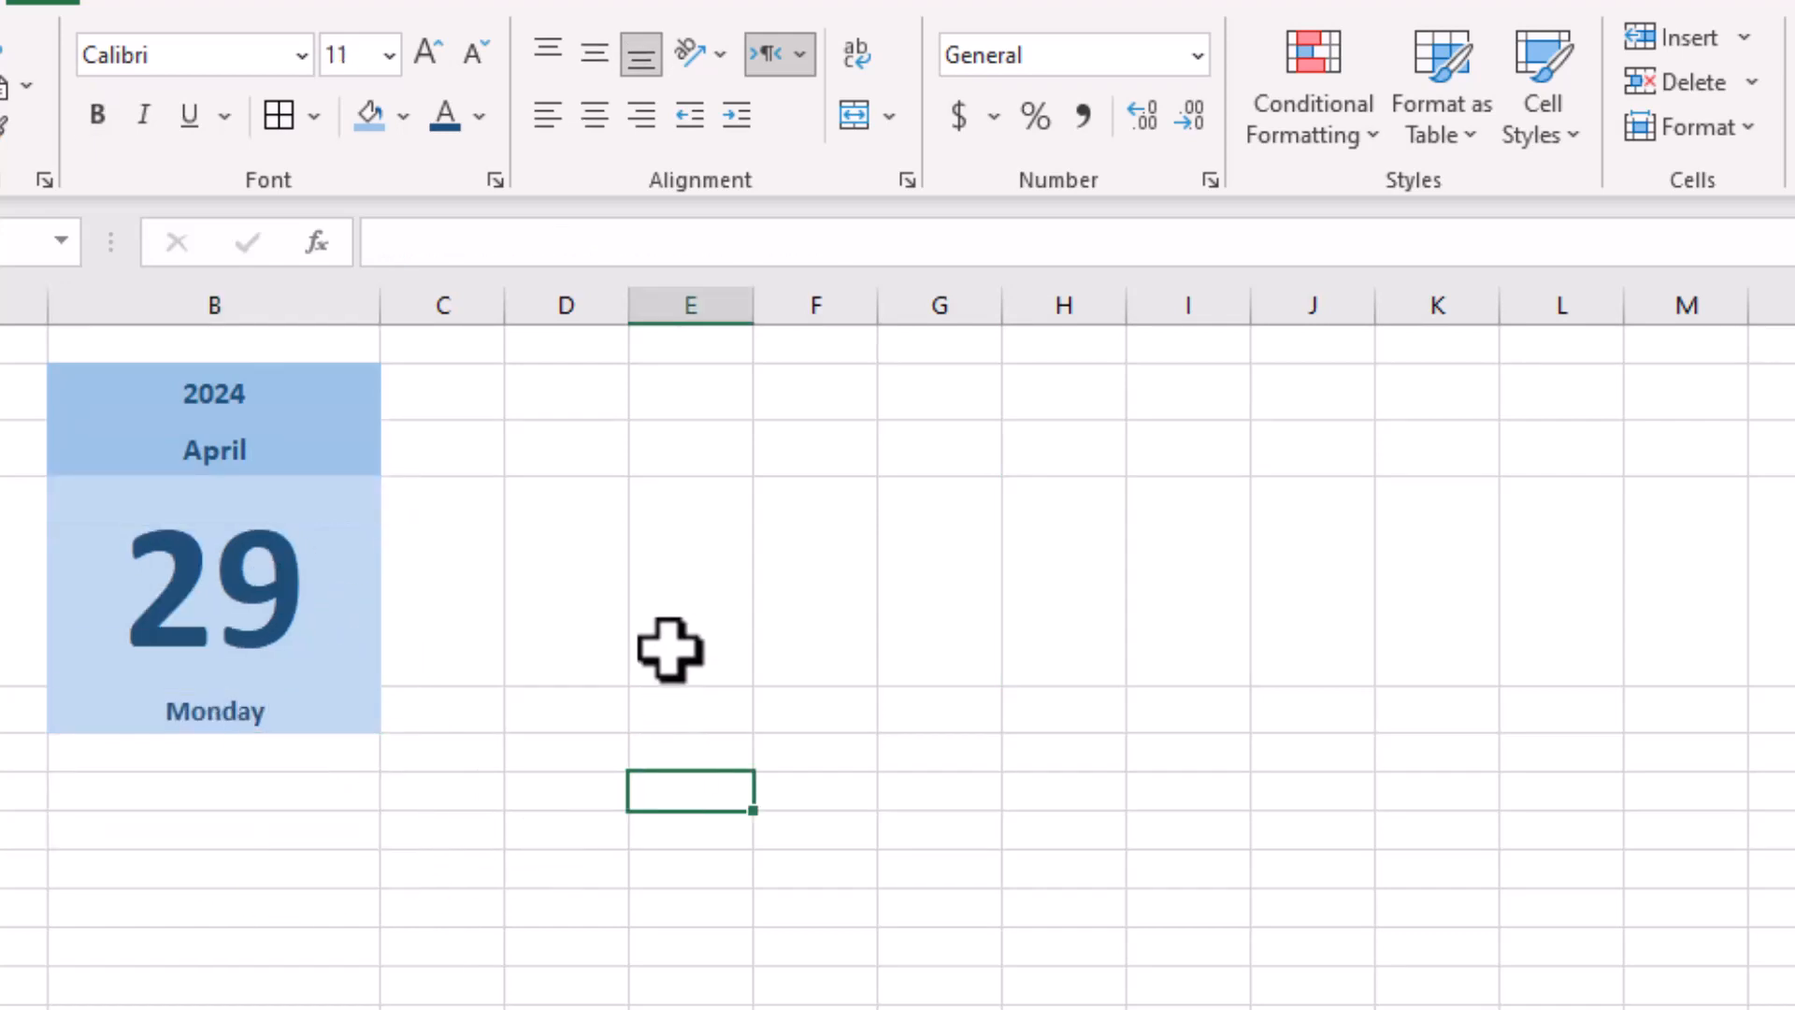
Recolor the year and month cells B2:B3 with a light green fill and dark green font
{"action": "left_click_drag", "start_coordinate": [340, 413], "coordinate": [341, 452]}
{"action": "left_click", "coordinate": [403, 115]}
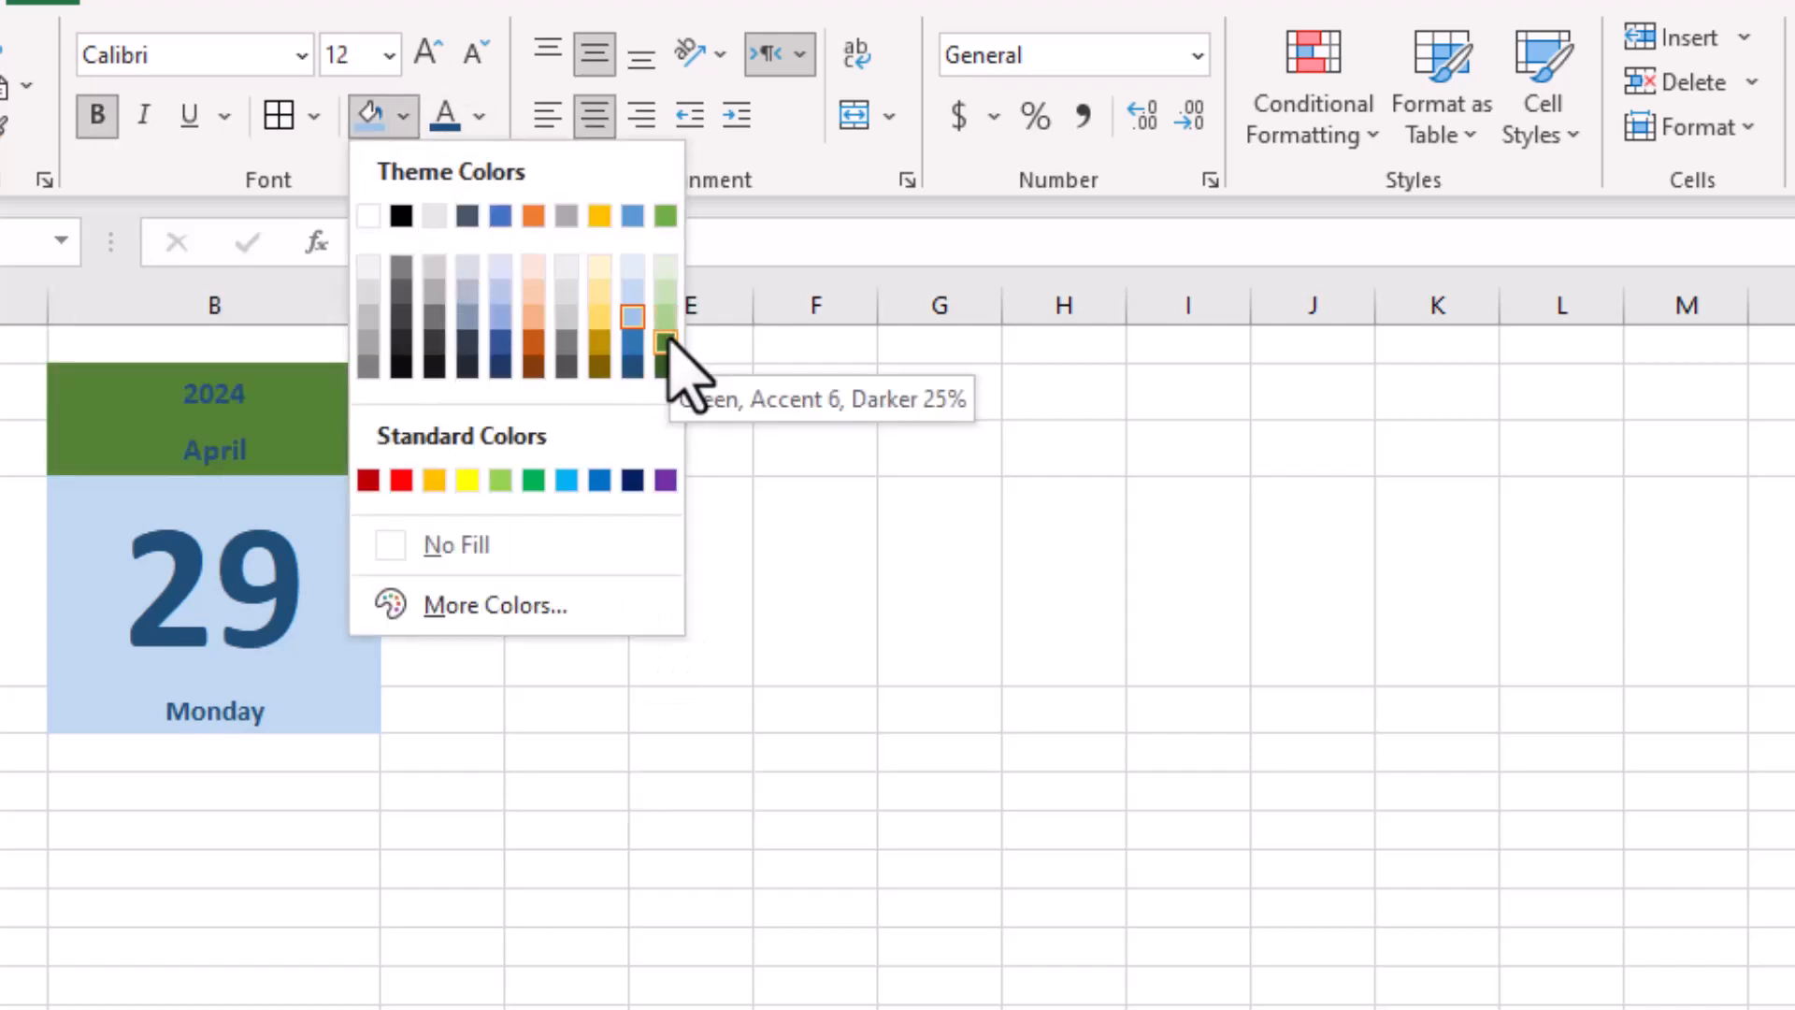
{"action": "left_click", "coordinate": [665, 316]}
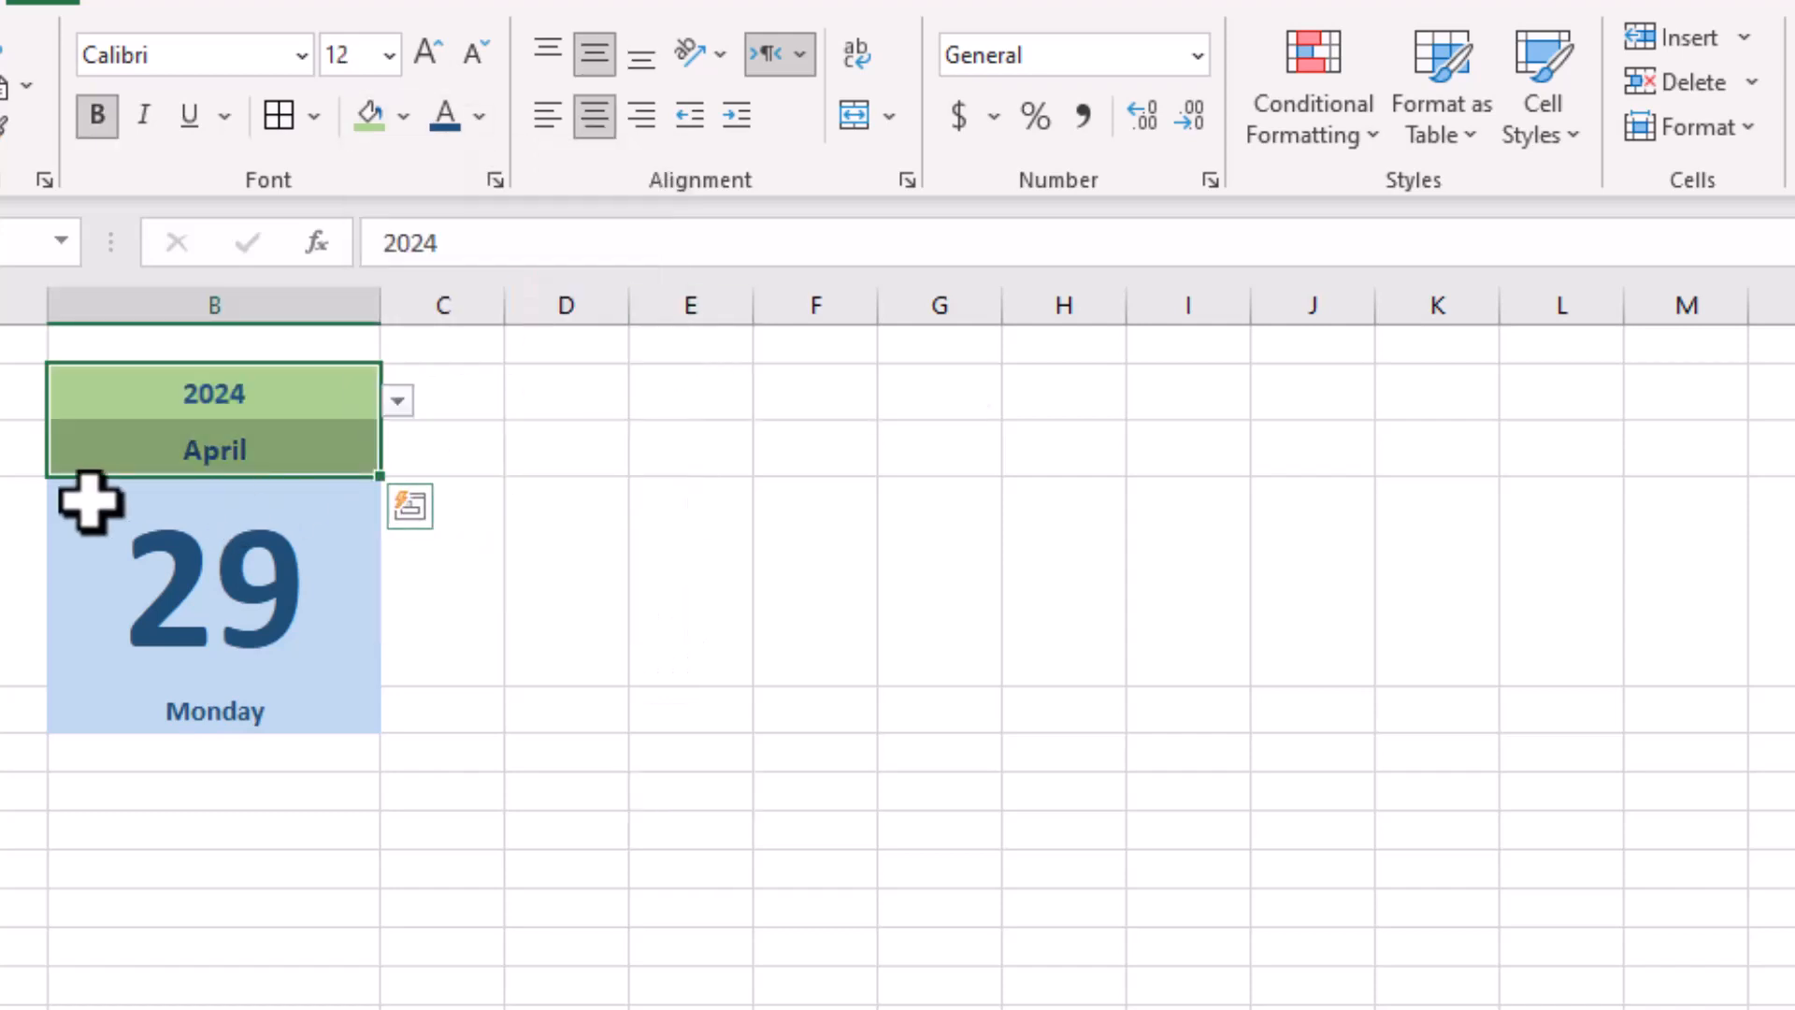
{"action": "left_click", "coordinate": [479, 114]}
{"action": "left_click", "coordinate": [741, 350]}
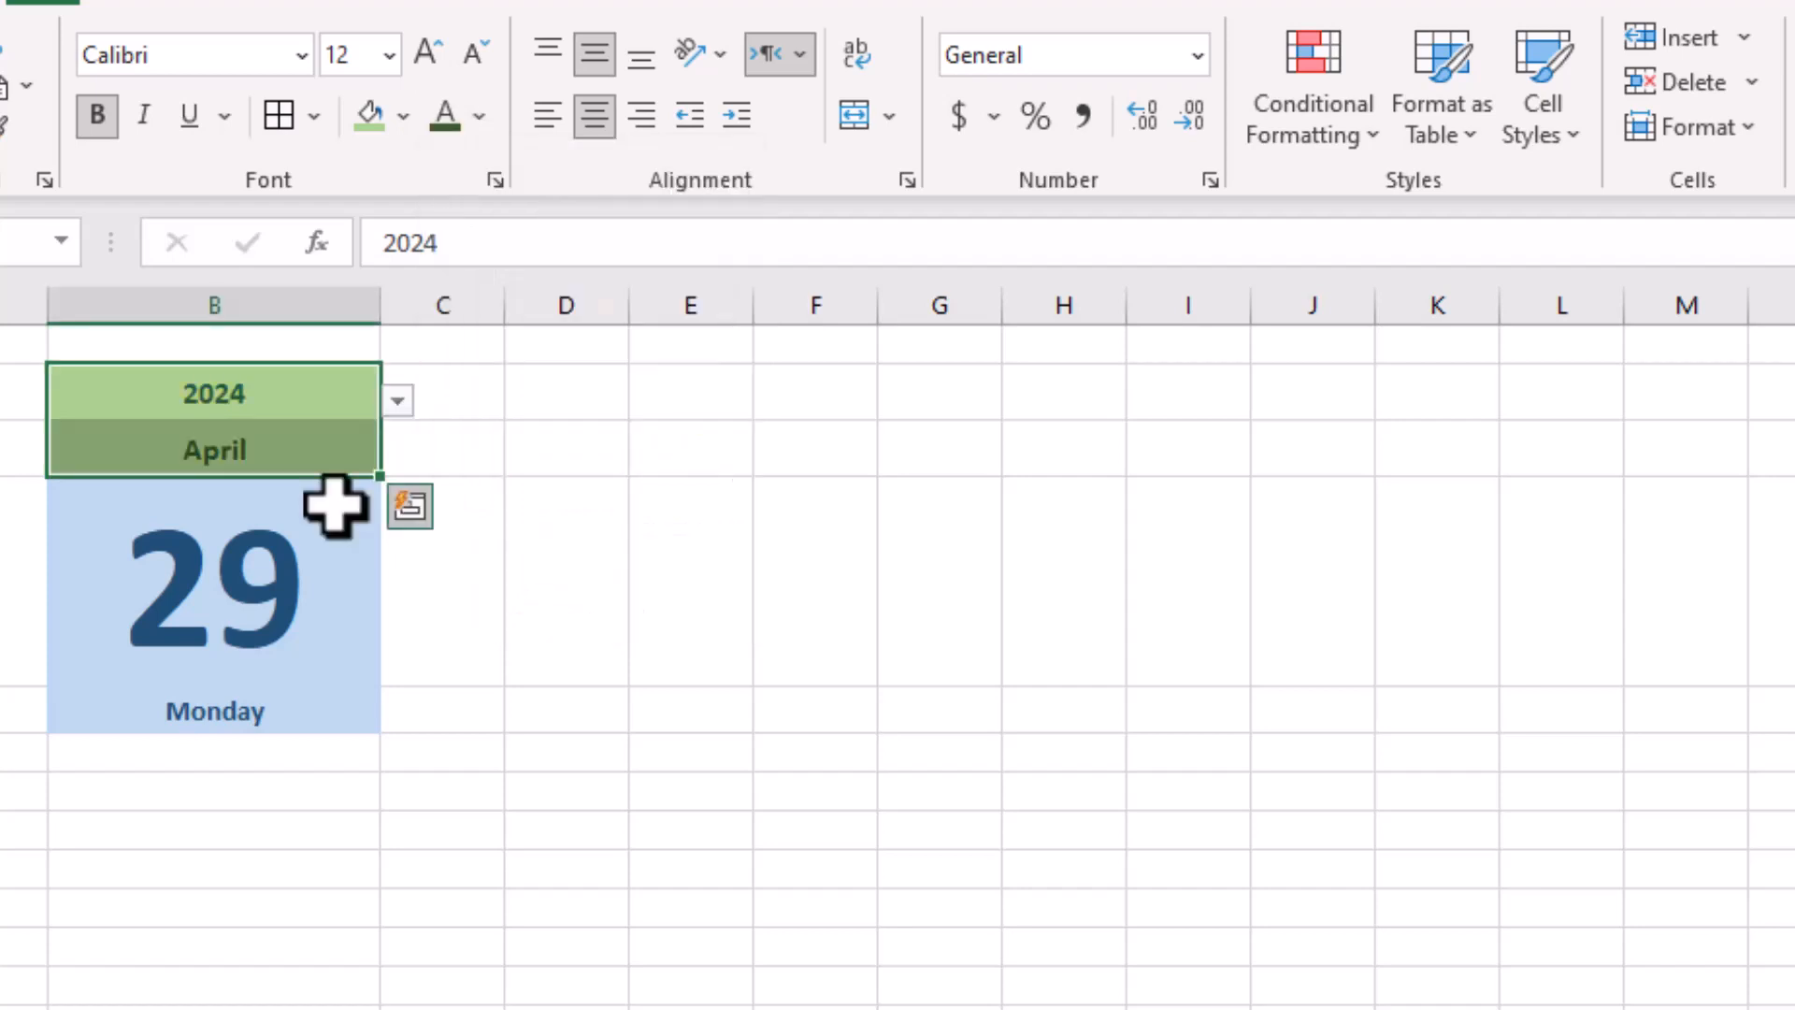
Fill the day and weekday cells B4:B5 with a paler green than the year and month cells
{"action": "left_click_drag", "start_coordinate": [333, 501], "coordinate": [261, 721]}
{"action": "left_click", "coordinate": [403, 115]}
{"action": "left_click", "coordinate": [666, 278]}
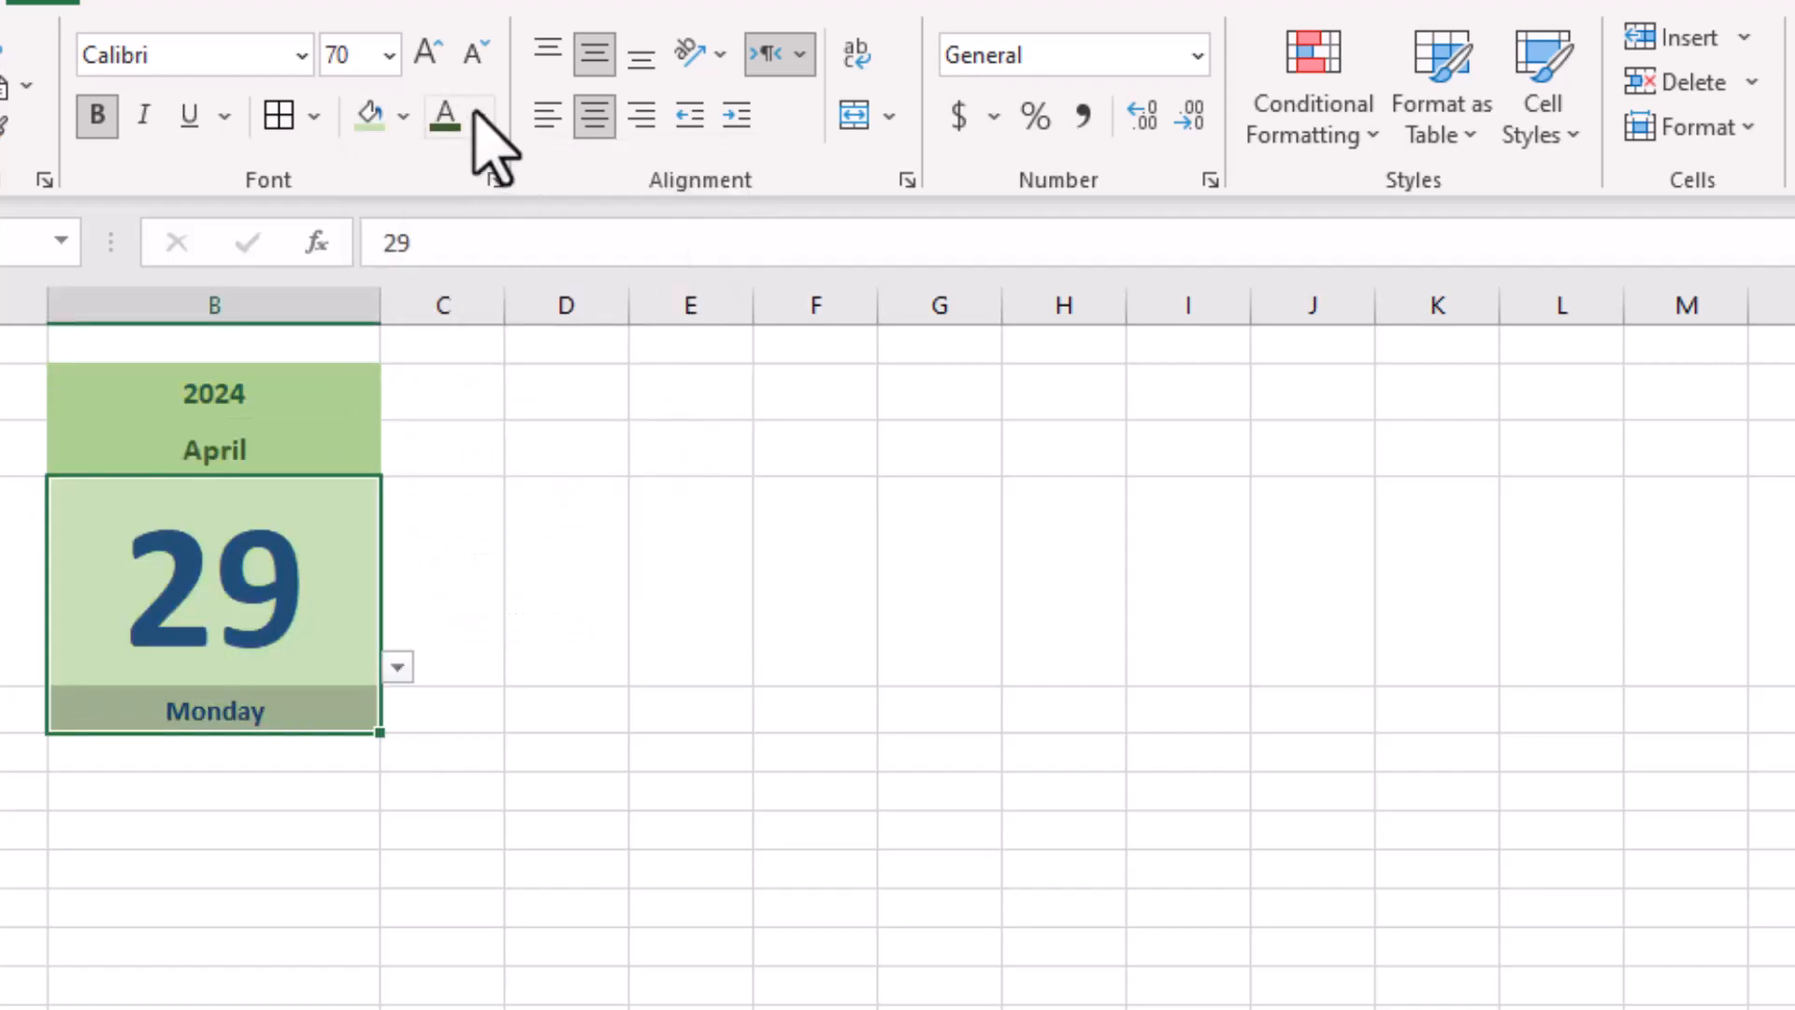
Choose day 28 in cell B4 to test the Sunday formatting on the green card
{"action": "left_click", "coordinate": [397, 666]}
{"action": "left_click", "coordinate": [361, 802]}
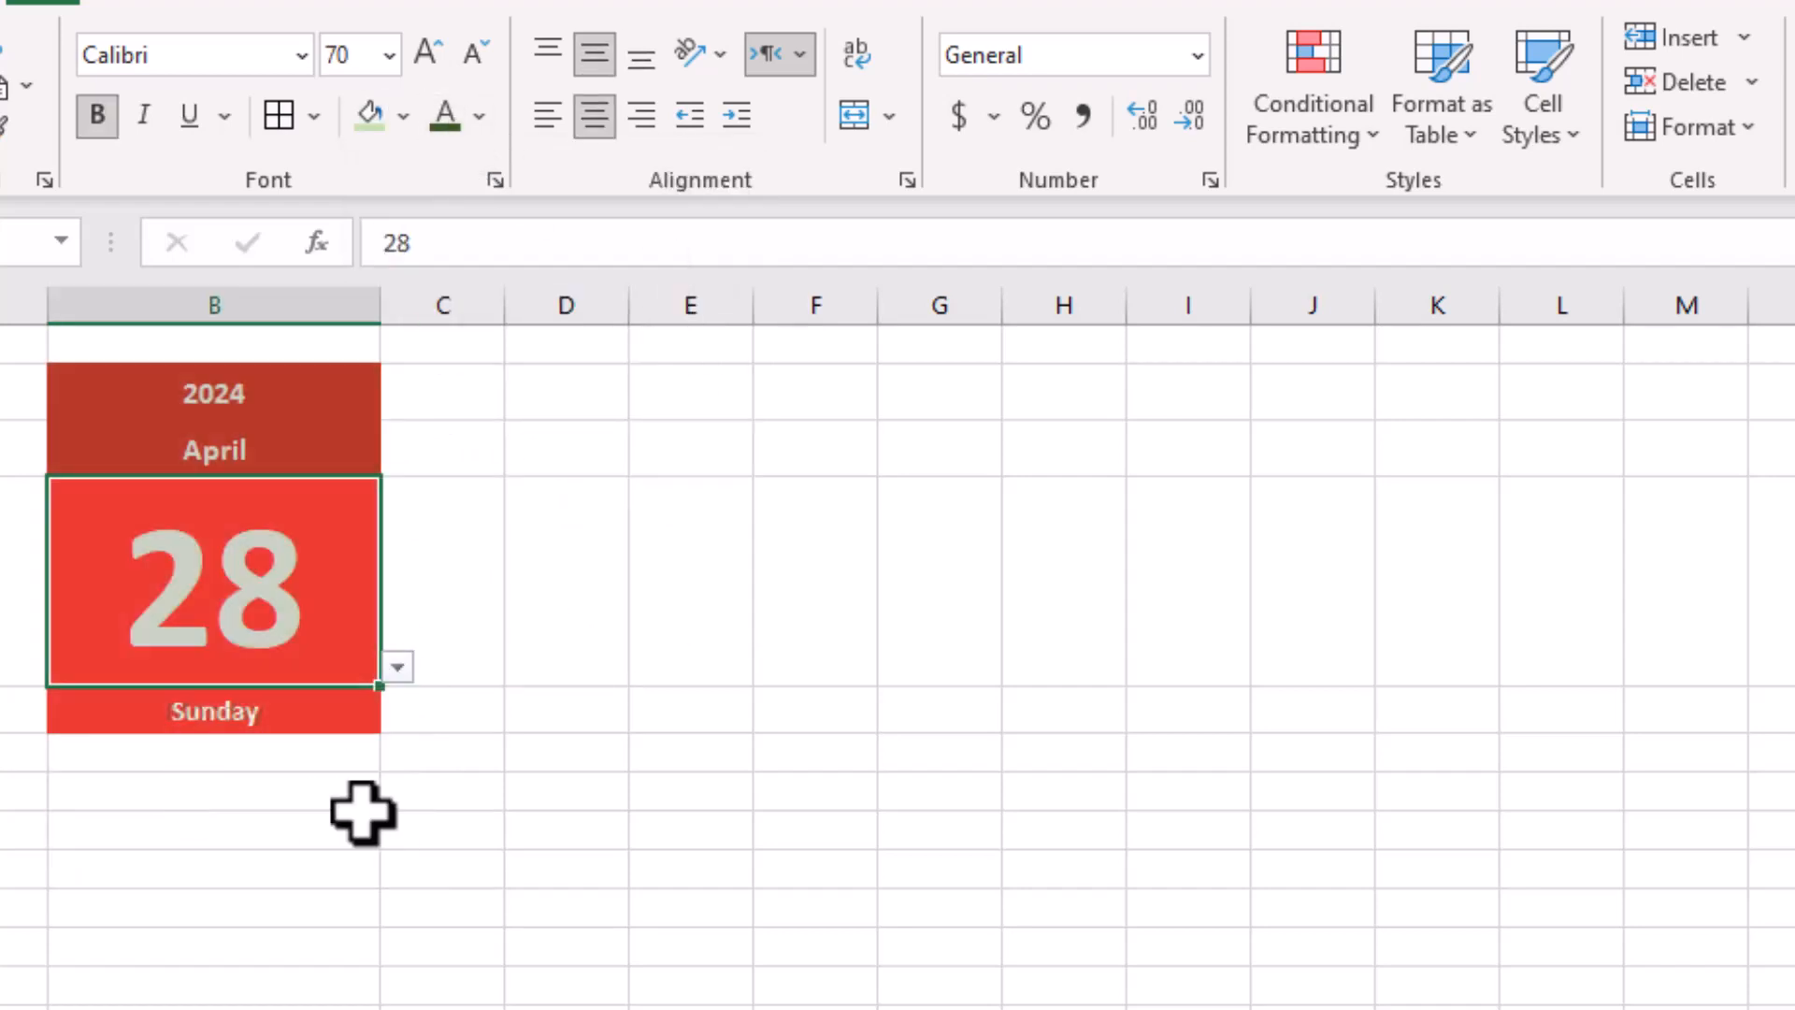
{"action": "left_click", "coordinate": [631, 652]}
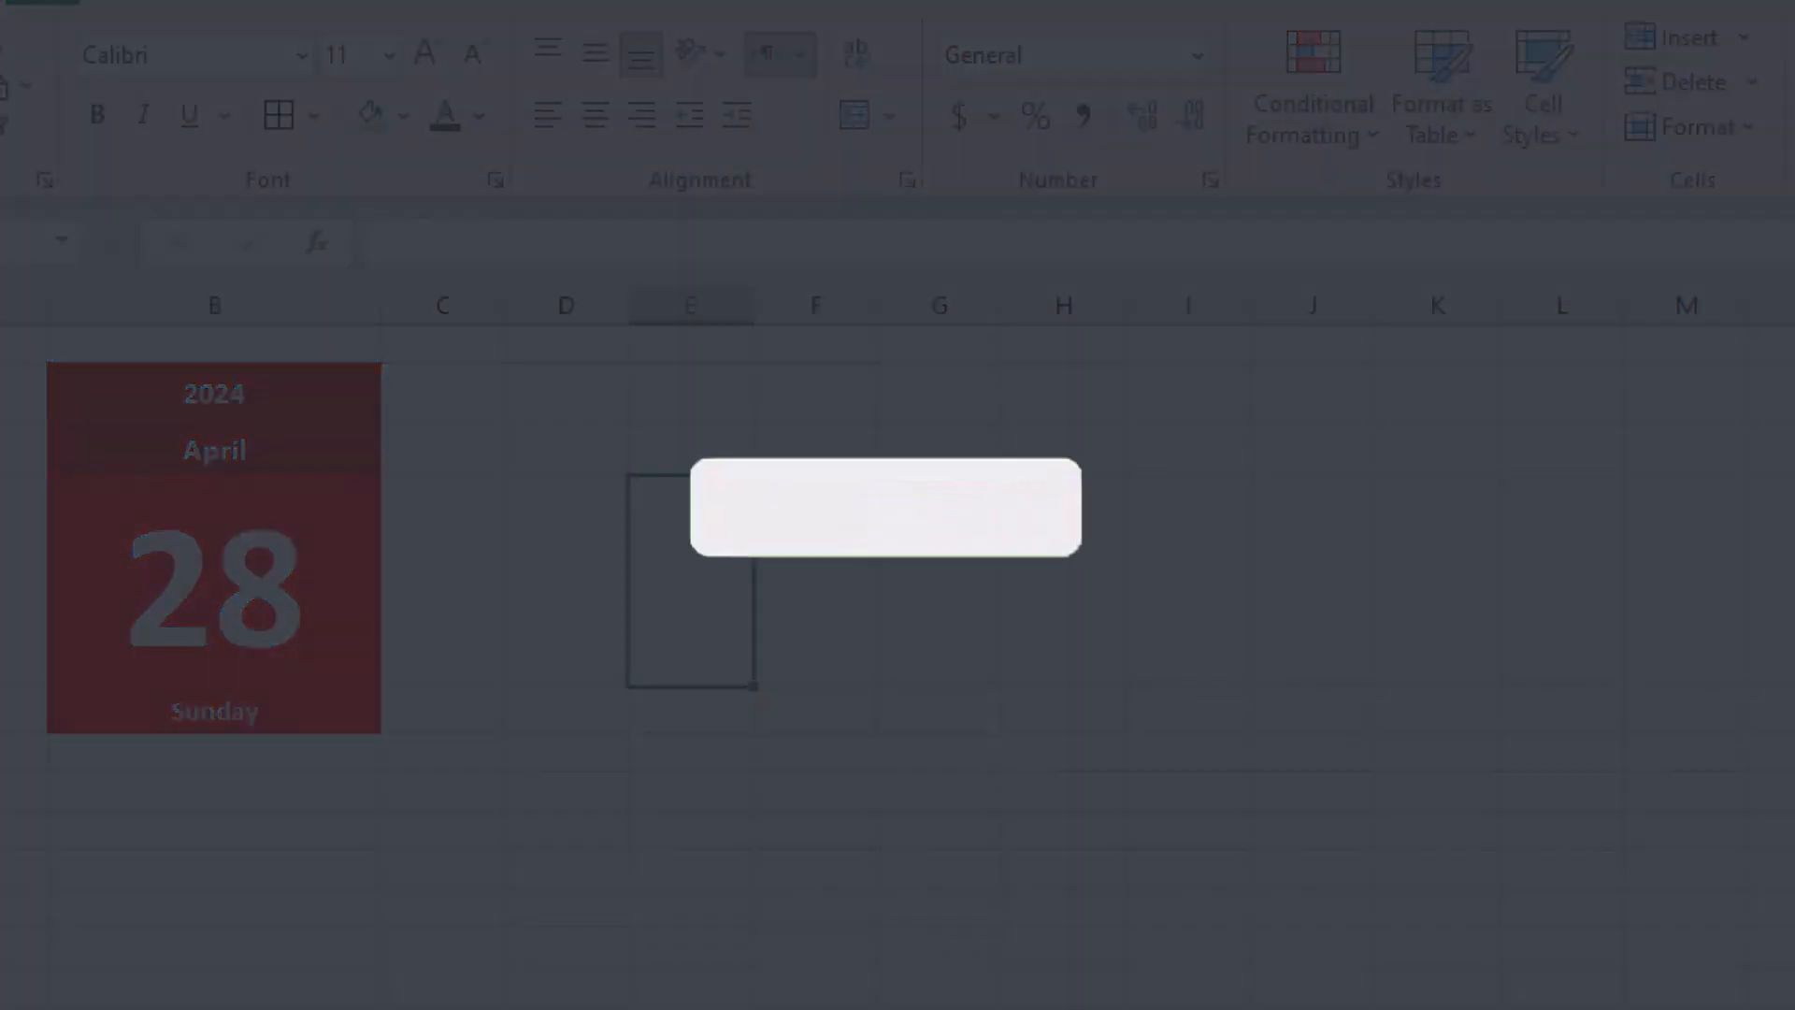